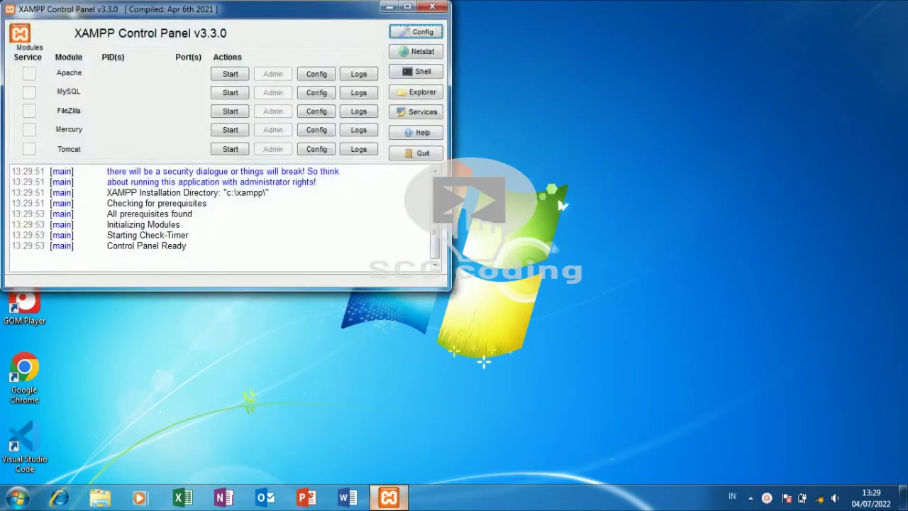
# Step: Start the Apache and MySQL modules in XAMPP and launch Visual Studio Code
pyautogui.click(230, 75)
pyautogui.click(230, 93)
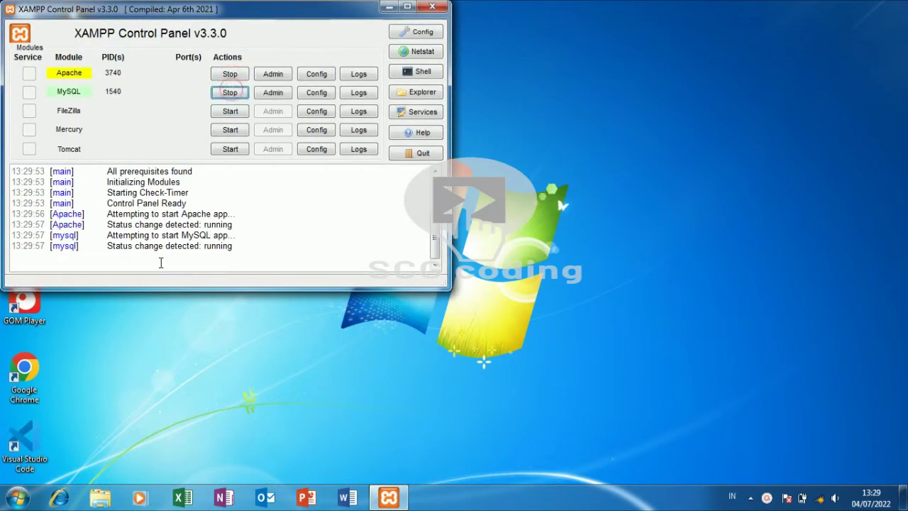
pyautogui.click(32, 497)
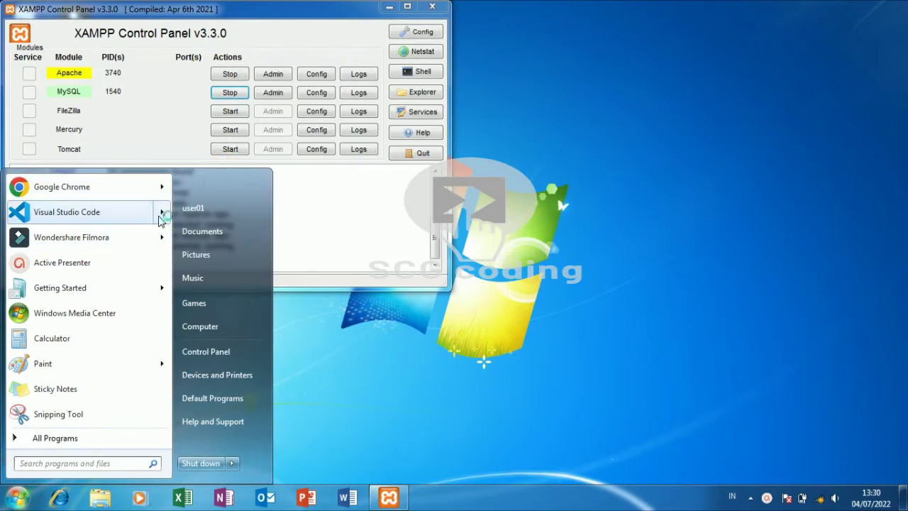
pyautogui.moveTo(162, 212)
pyautogui.click(216, 374)
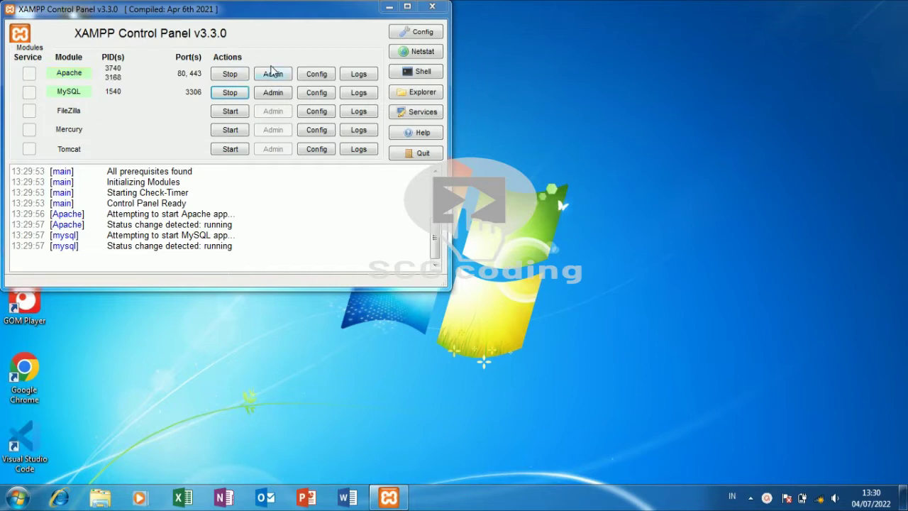
# Step: Open Apache's admin dashboard in Chrome and go to phpMyAdmin from it
pyautogui.click(272, 71)
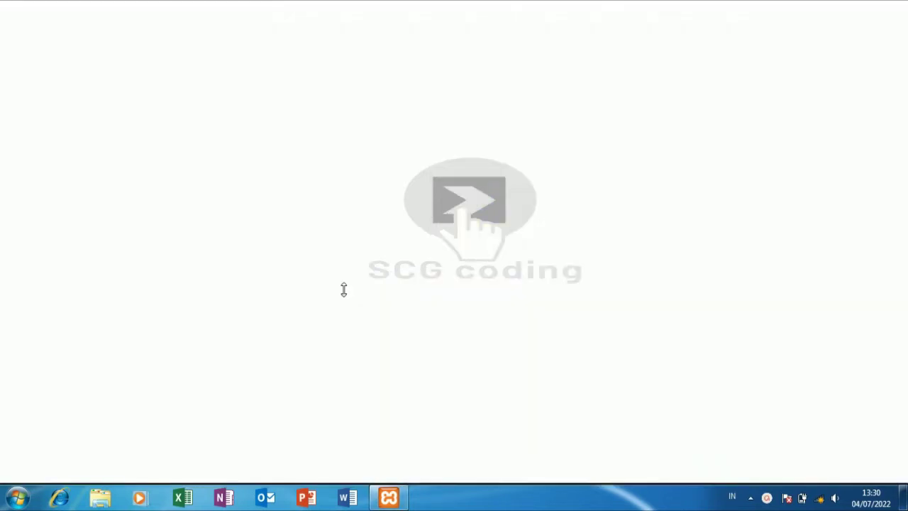
pyautogui.click(429, 499)
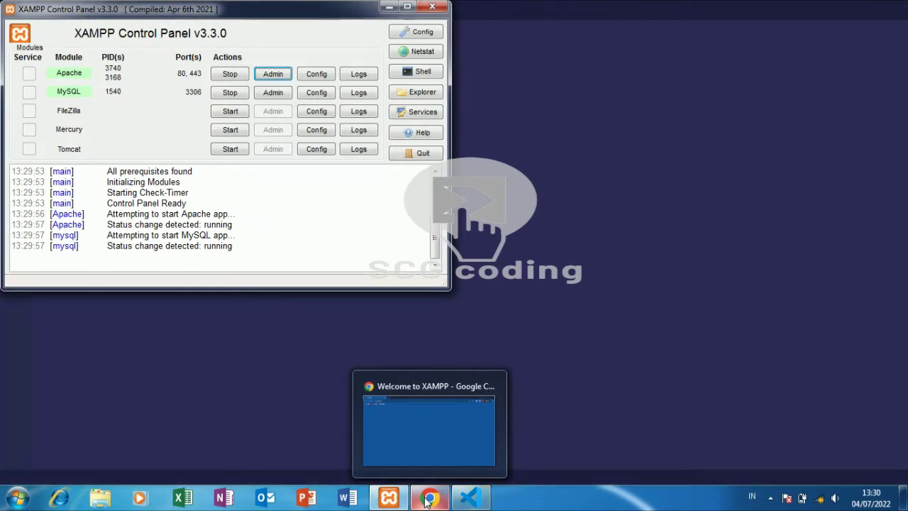
pyautogui.click(428, 499)
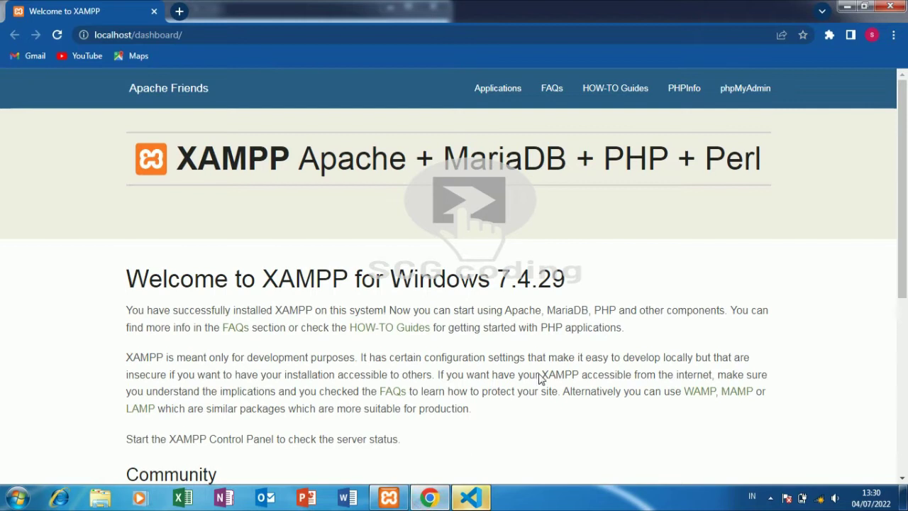
pyautogui.click(753, 100)
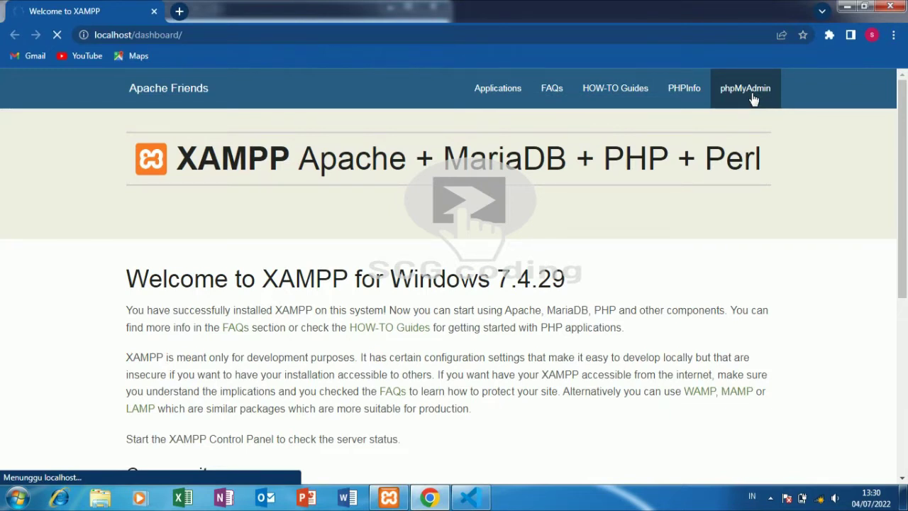
# Step: Switch to Visual Studio Code and browse to C:\xampp for opening a project folder
pyautogui.click(474, 498)
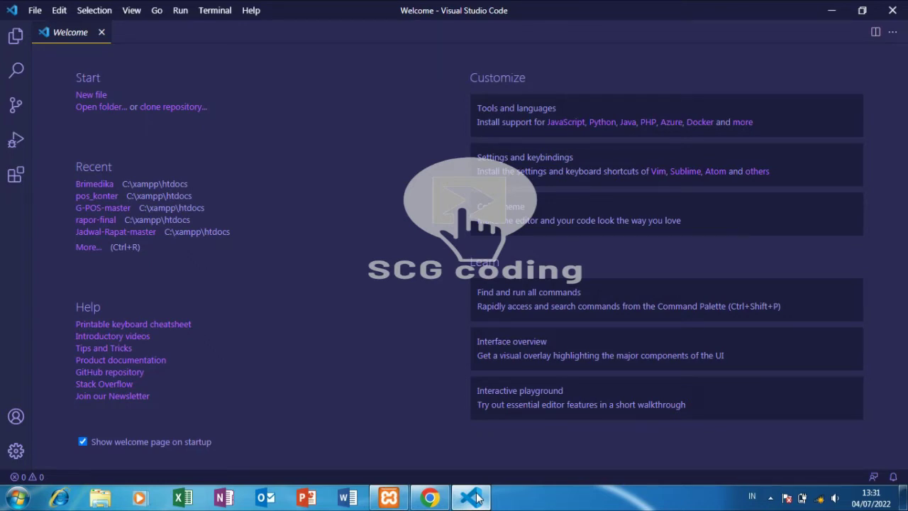
pyautogui.click(99, 112)
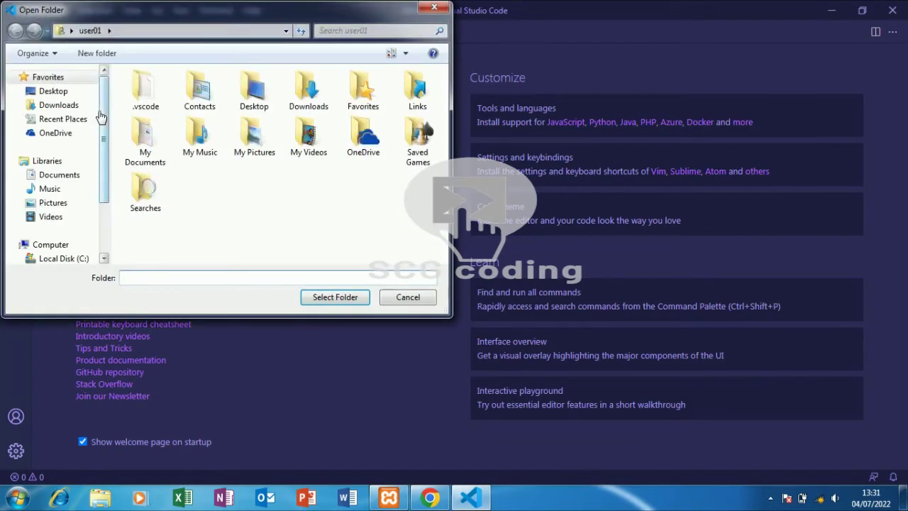
pyautogui.click(78, 258)
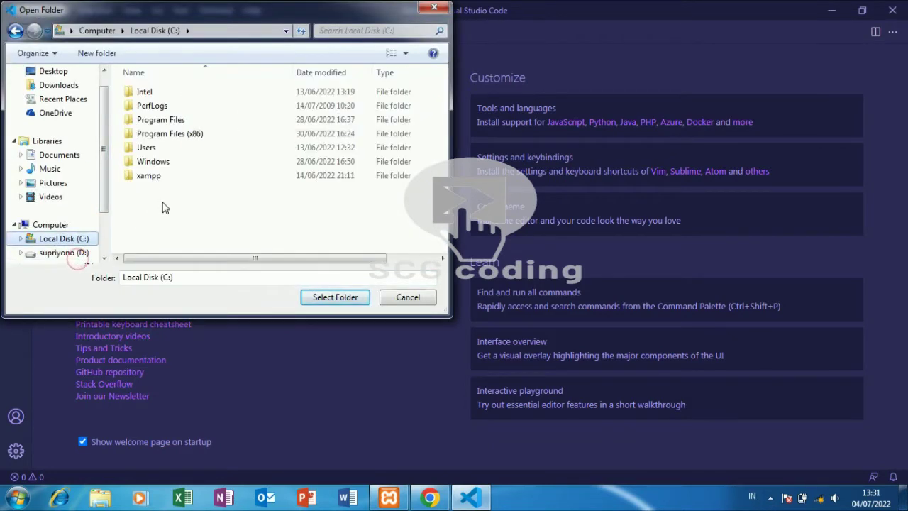
pyautogui.doubleClick(192, 177)
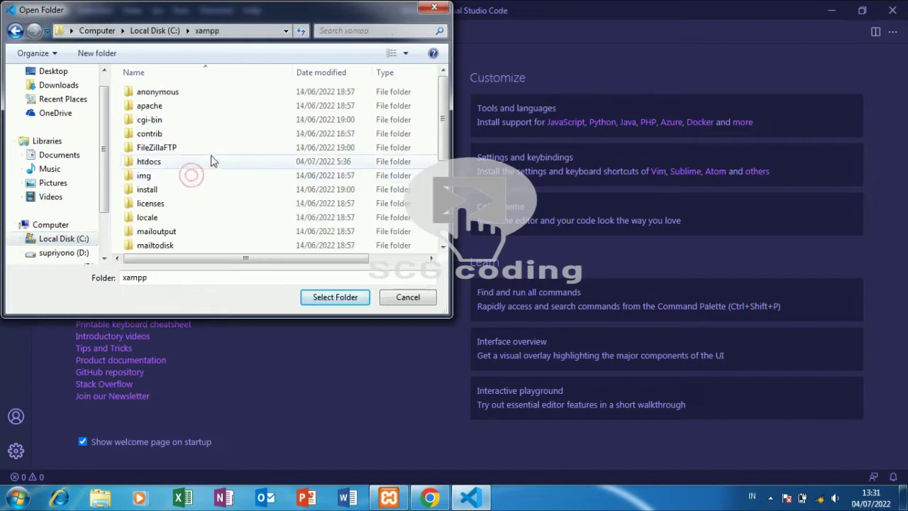
pyautogui.doubleClick(213, 149)
pyautogui.press('BackSpace')
pyautogui.press('Up')
pyautogui.press('Up')
pyautogui.press('Up')
pyautogui.press('Return')
pyautogui.press('BackSpace')
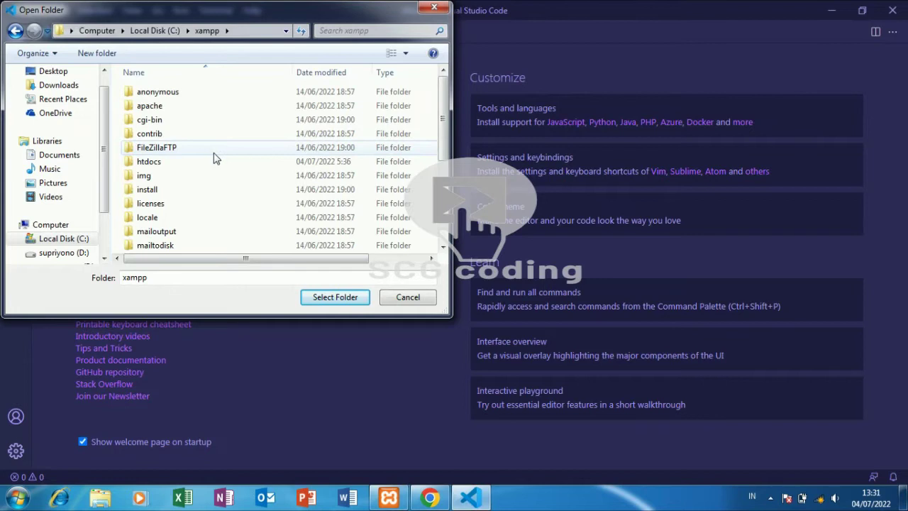
# Step: Copy the name of the latihan-codeigniter-database-master folder in htdocs and open that folder as the project
pyautogui.doubleClick(203, 164)
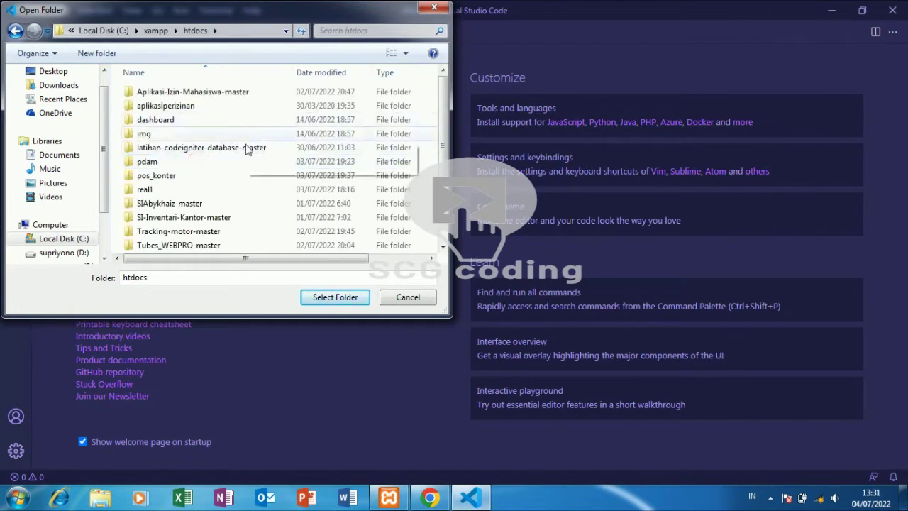
pyautogui.click(247, 149)
pyautogui.click(288, 281)
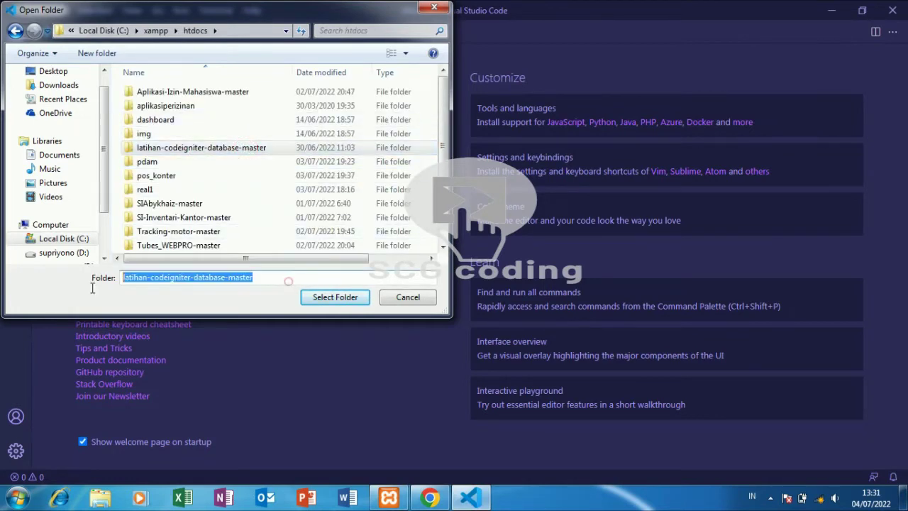
pyautogui.rightClick(168, 277)
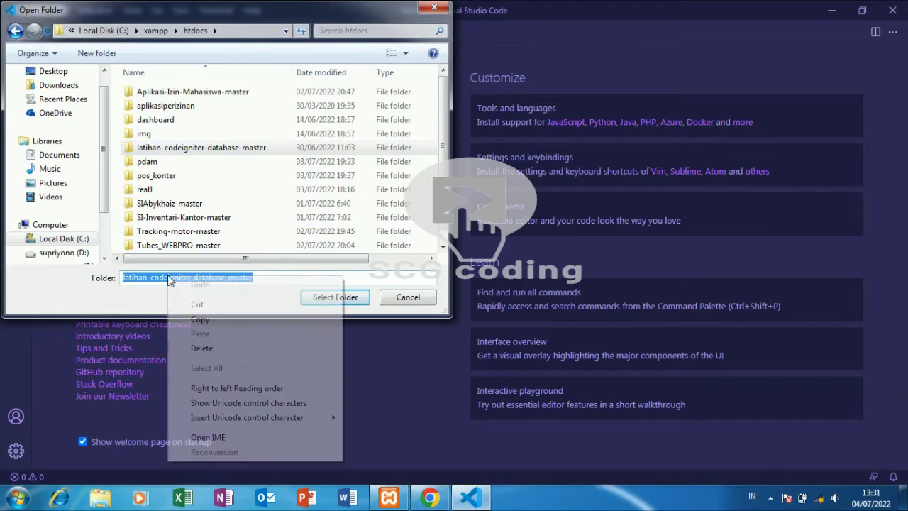
pyautogui.click(200, 319)
pyautogui.click(320, 298)
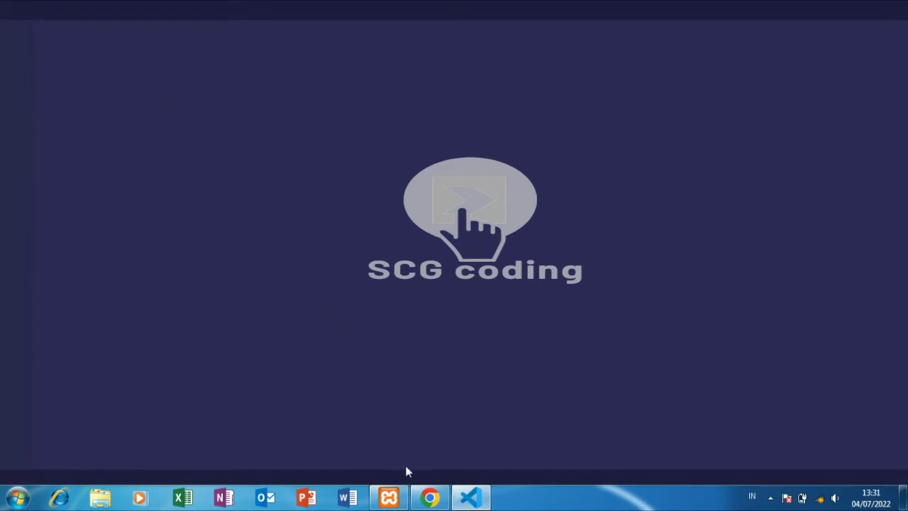
# Step: Switch to Chrome, open phpMyAdmin's new-database page, and load localhost/latihan-codeigniter-database-master in a new tab
pyautogui.click(425, 496)
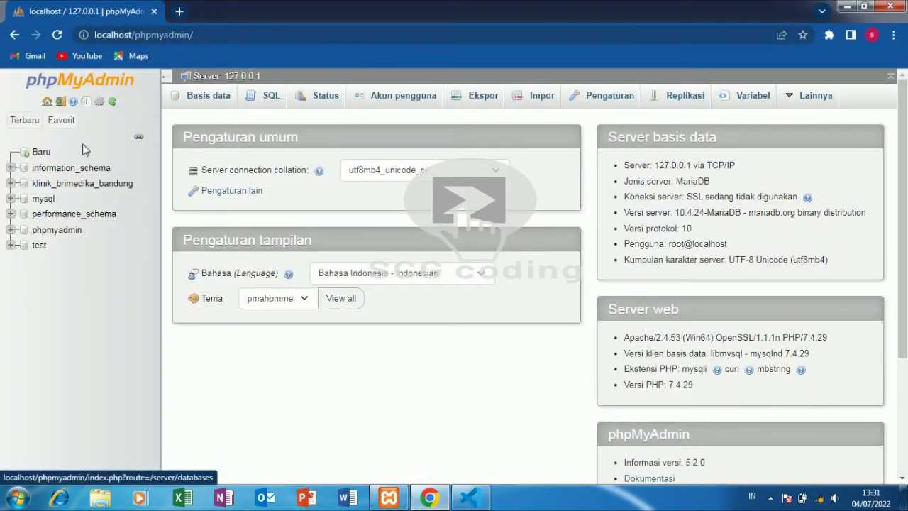
pyautogui.click(42, 153)
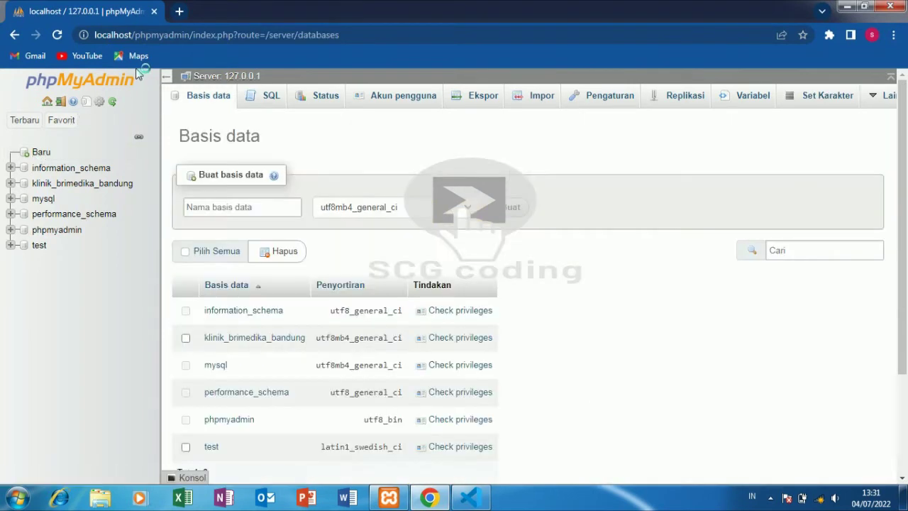
pyautogui.click(180, 11)
pyautogui.write('l')
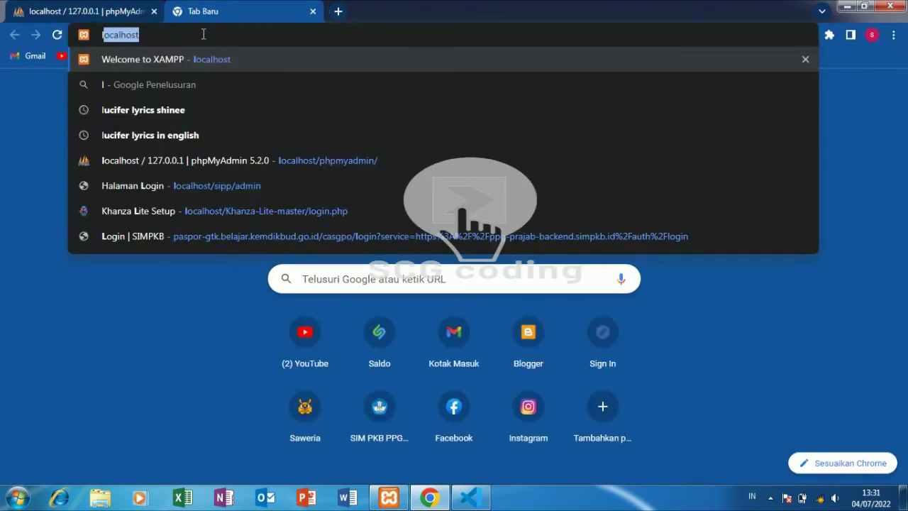
pyautogui.write('ocalhost')
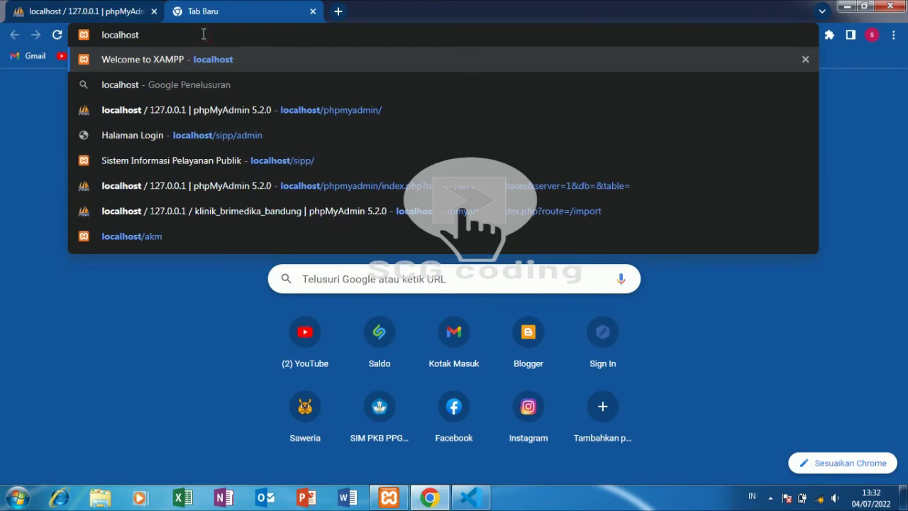
pyautogui.write('/latihan-codeigniter-database-master')
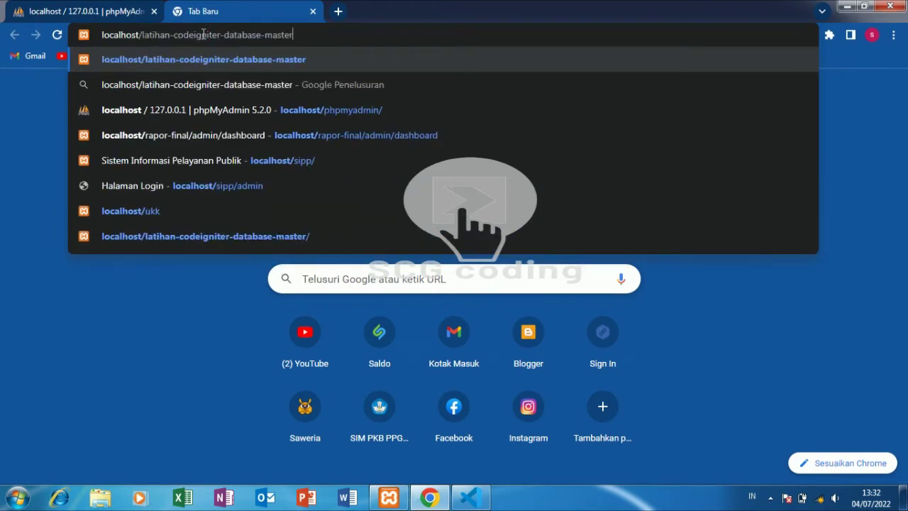
pyautogui.press('Return')
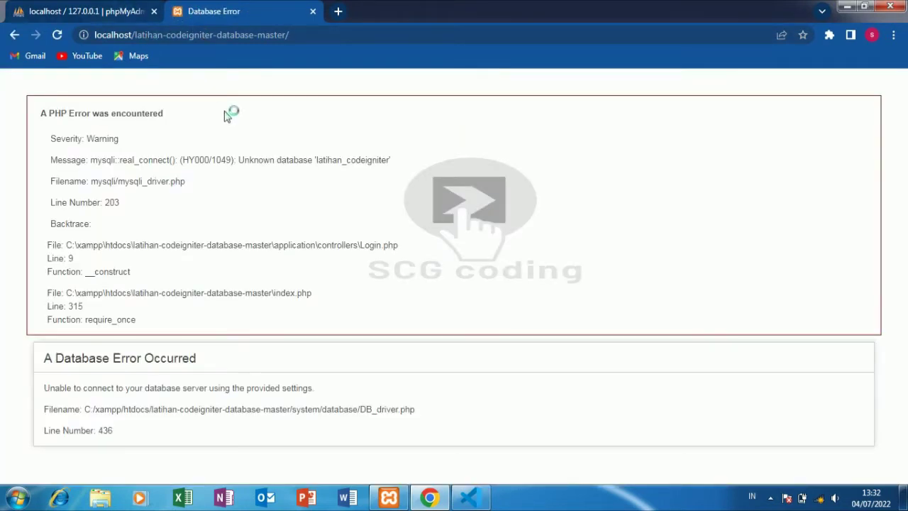
# Step: Copy the database name latihan_codeigniter from the PHP error message and paste it as the new database's name in phpMyAdmin
pyautogui.doubleClick(346, 160)
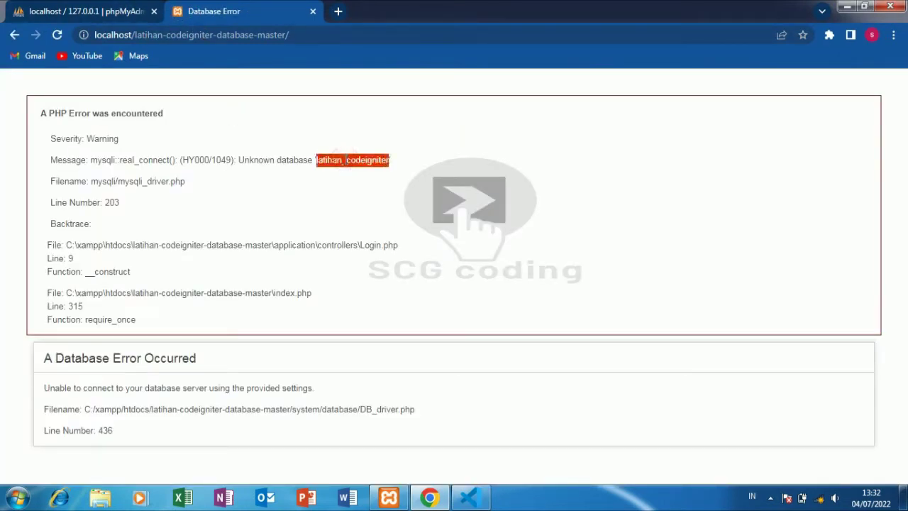
pyautogui.rightClick(348, 162)
pyautogui.click(374, 174)
pyautogui.click(90, 10)
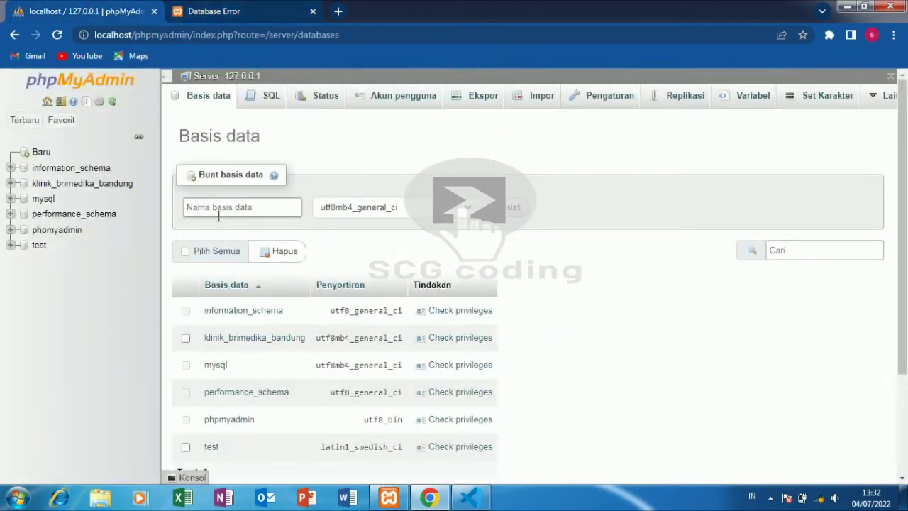
pyautogui.rightClick(218, 215)
pyautogui.click(245, 292)
# Step: Set the collation to the blank Penyortiran option and create the latihan_codeigniter database
pyautogui.click(460, 217)
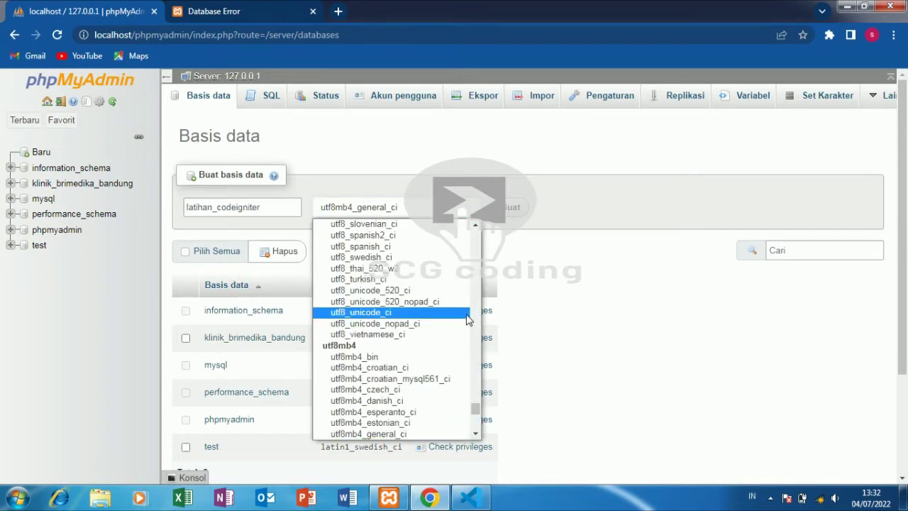
pyautogui.scroll(15, 479, 405)
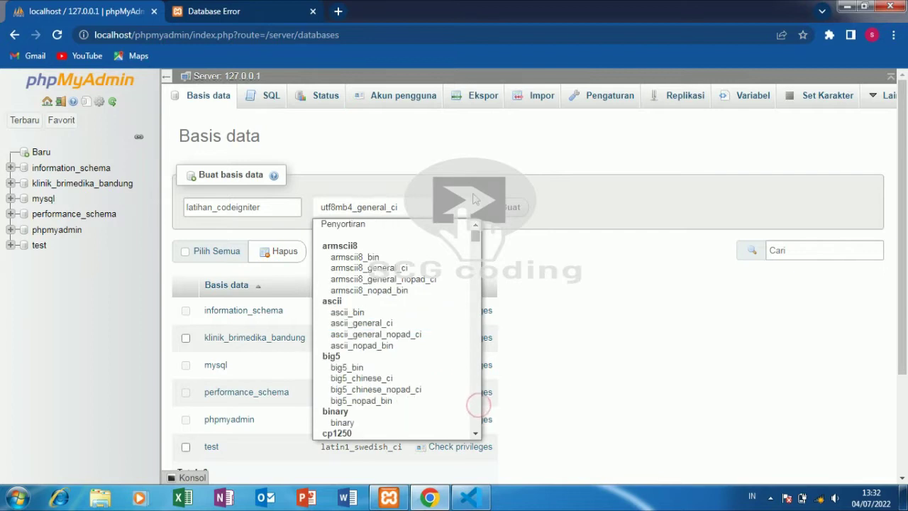
pyautogui.click(440, 227)
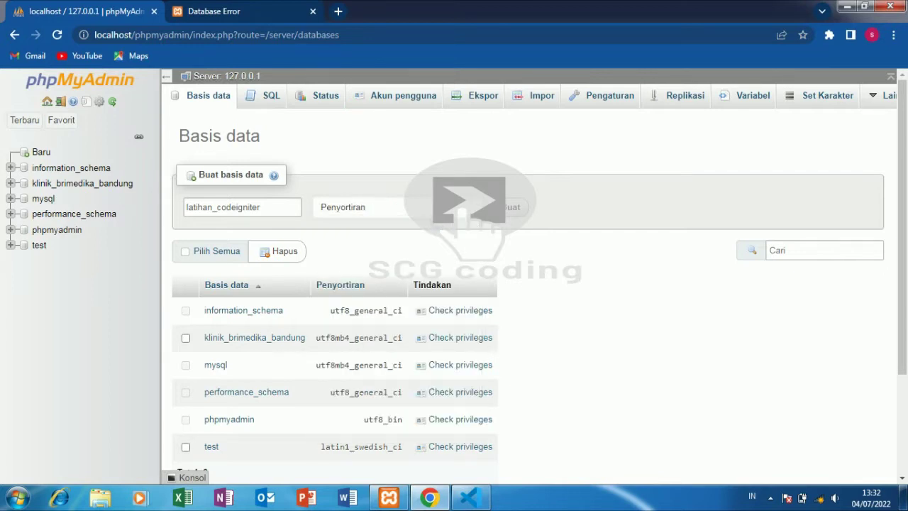
pyautogui.click(514, 211)
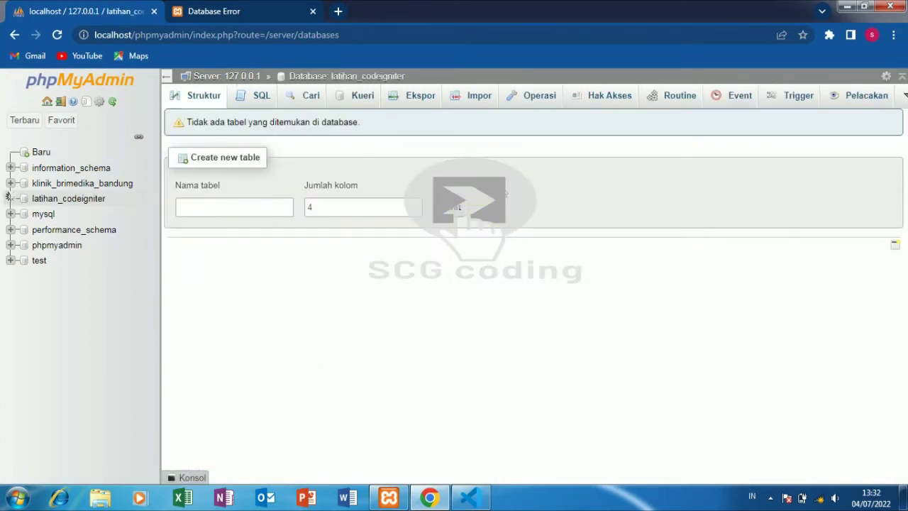
# Step: Choose latihan_codeigniter.sql from the project's database folder under C:\xampp\htdocs as the import file for the new database
pyautogui.click(474, 100)
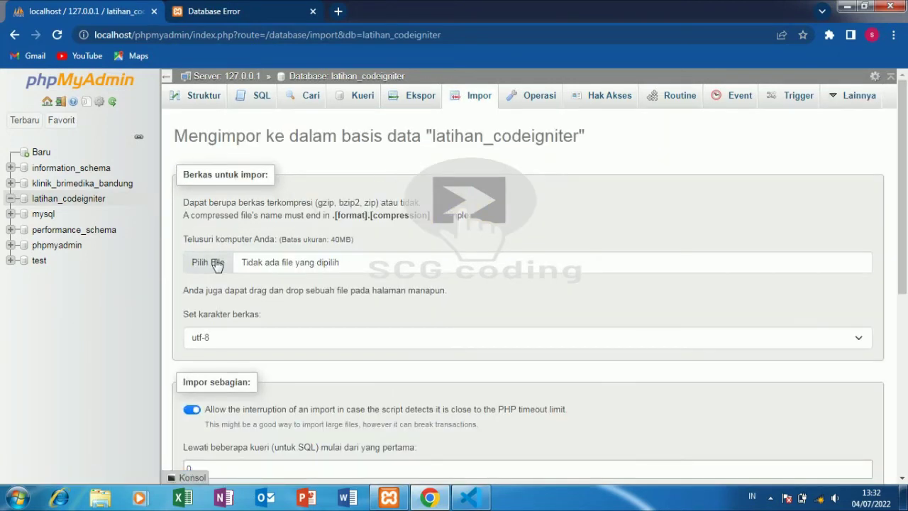
pyautogui.click(210, 265)
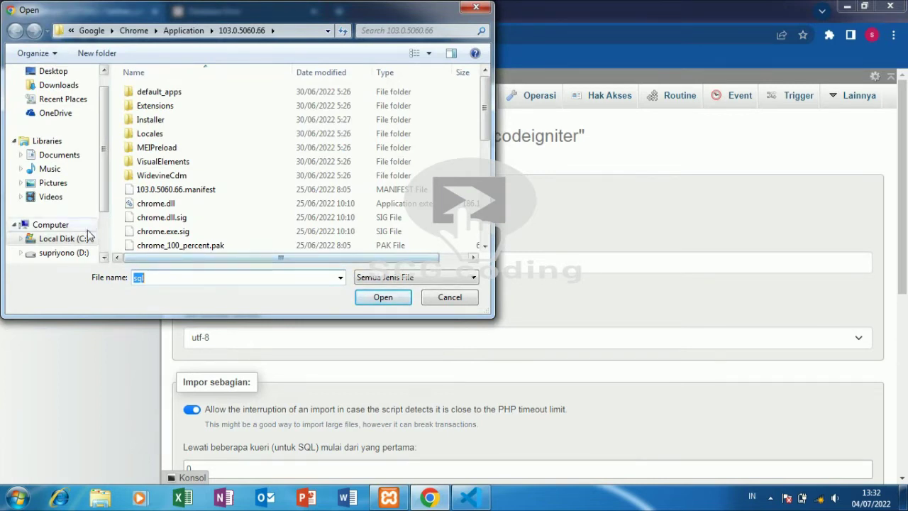
pyautogui.click(57, 238)
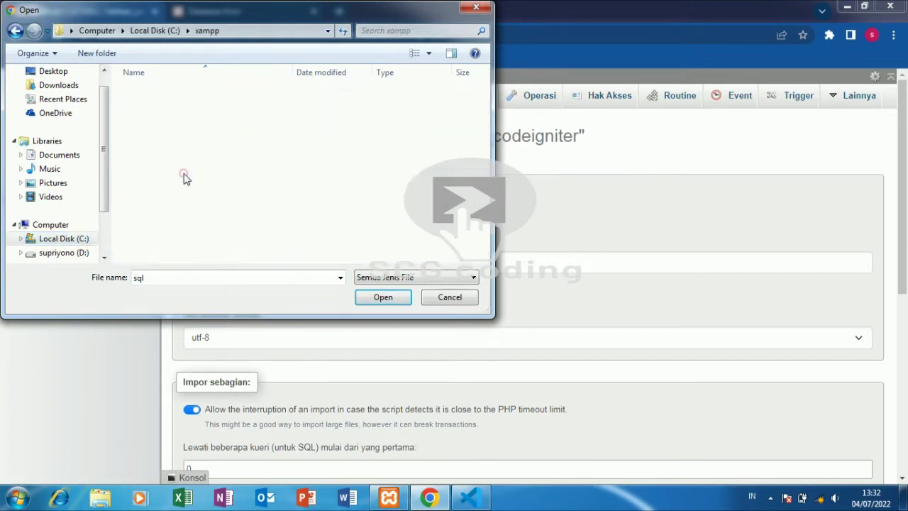
pyautogui.doubleClick(183, 177)
pyautogui.doubleClick(200, 162)
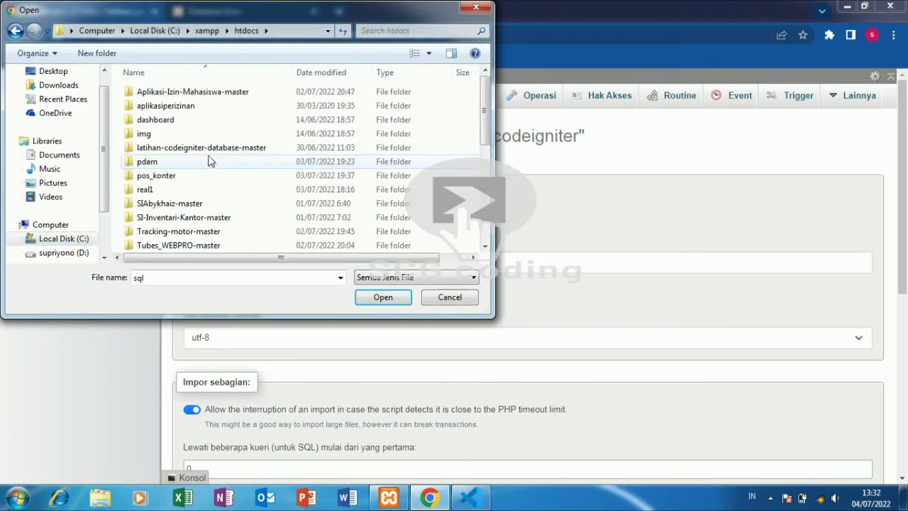
pyautogui.doubleClick(203, 148)
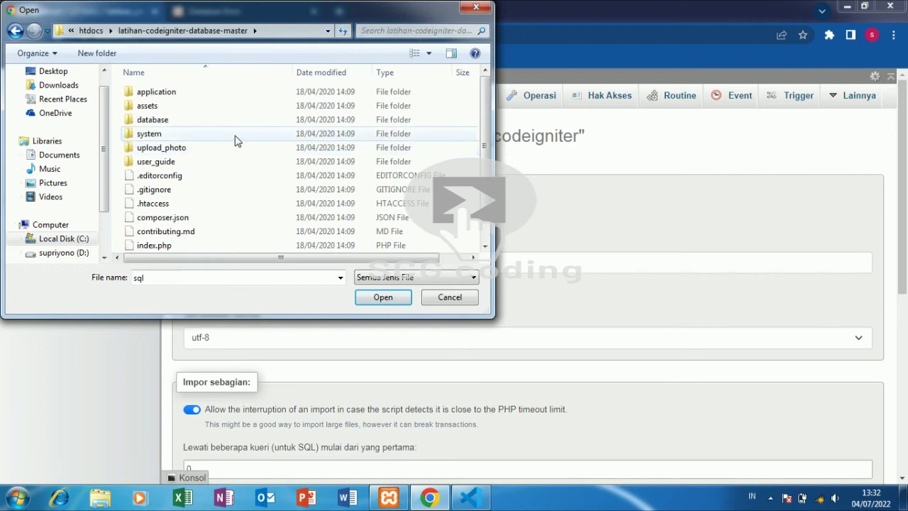
pyautogui.click(265, 120)
pyautogui.doubleClick(264, 120)
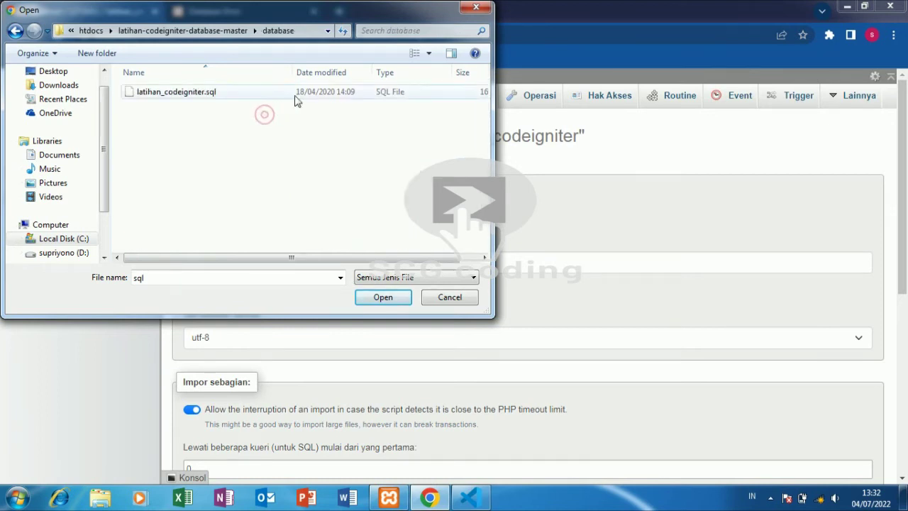
pyautogui.click(309, 93)
pyautogui.click(376, 297)
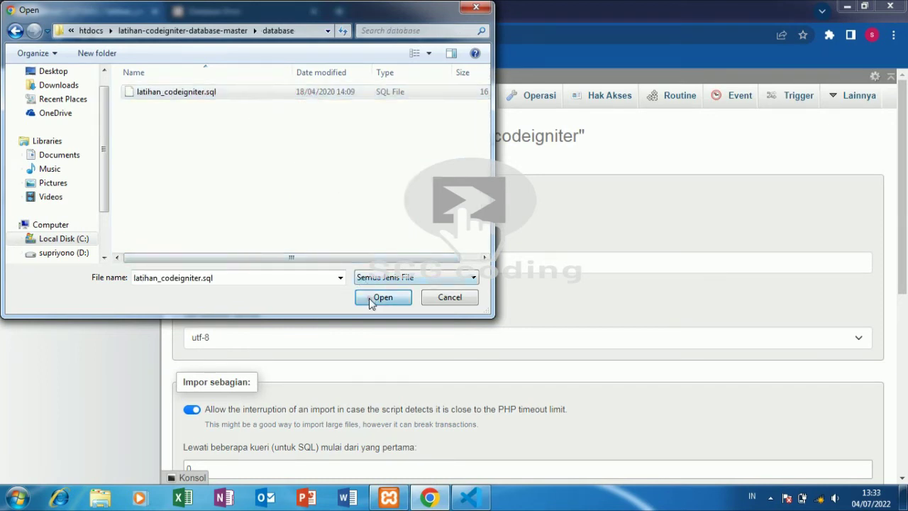
# Step: Run the SQL file import into latihan_codeigniter and reload the localhost/latihan-codeigniter-database-master page
pyautogui.scroll(-5, 907, 170)
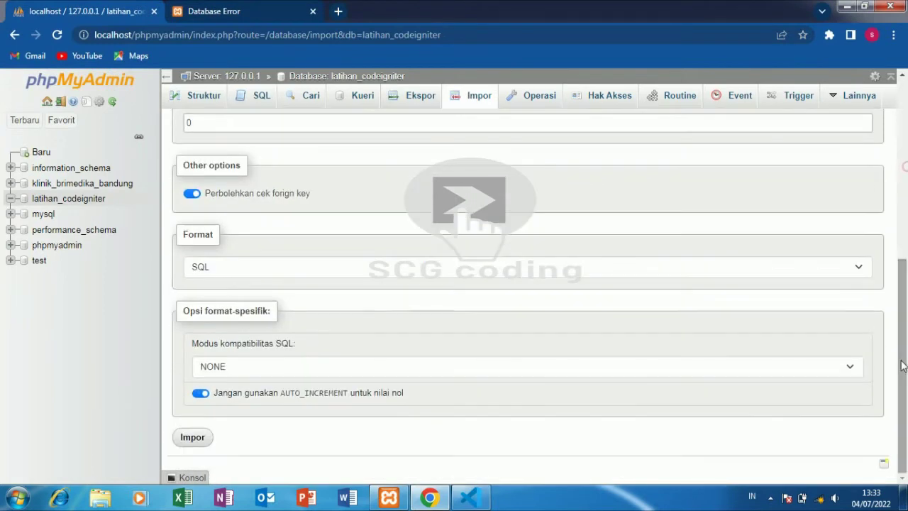
pyautogui.click(191, 443)
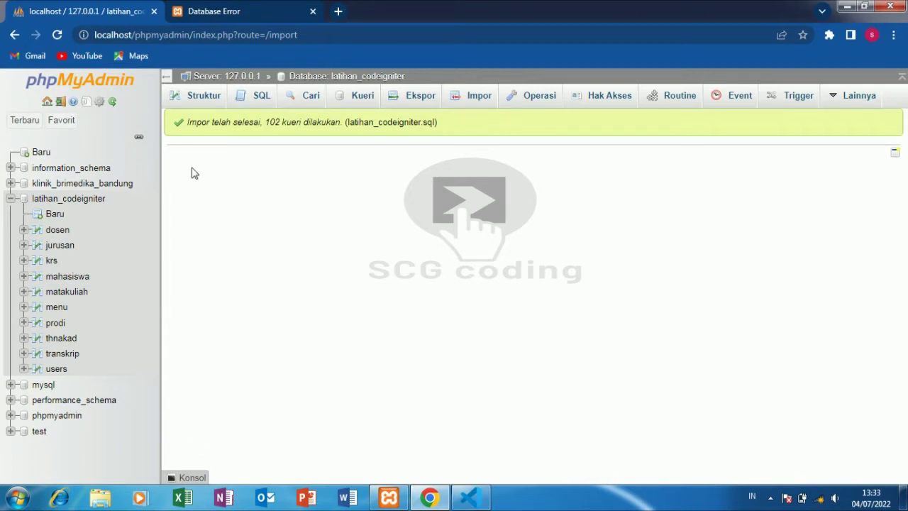
pyautogui.click(220, 11)
pyautogui.click(231, 34)
pyautogui.press('Return')
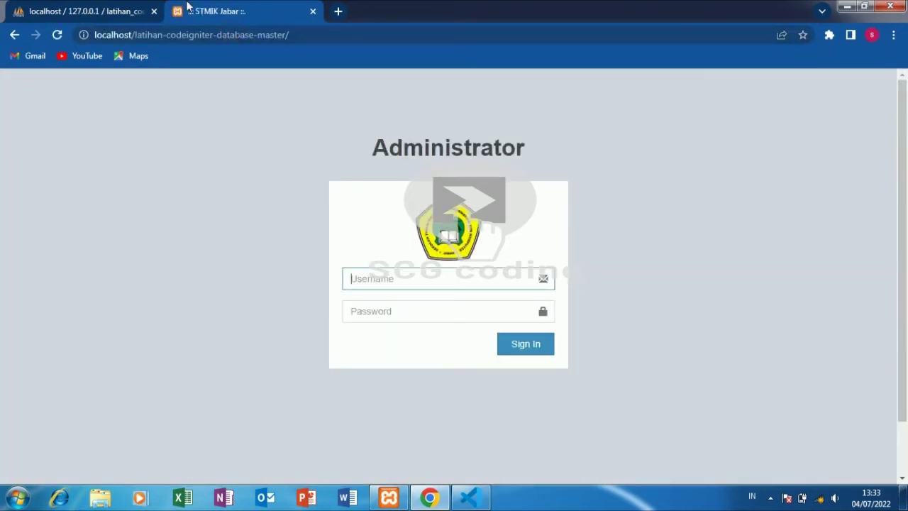
# Step: Open the users table of latihan_codeigniter in phpMyAdmin and copy the username from the admin row
pyautogui.click(132, 10)
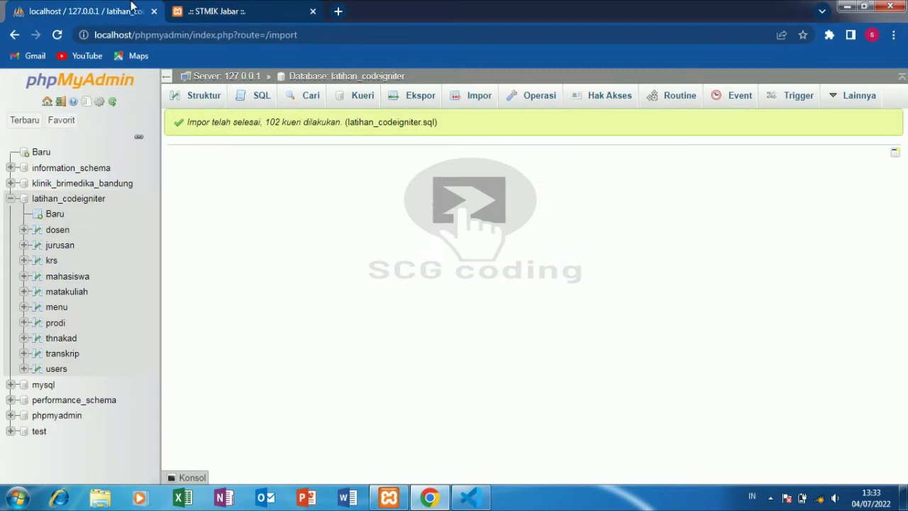
pyautogui.click(57, 369)
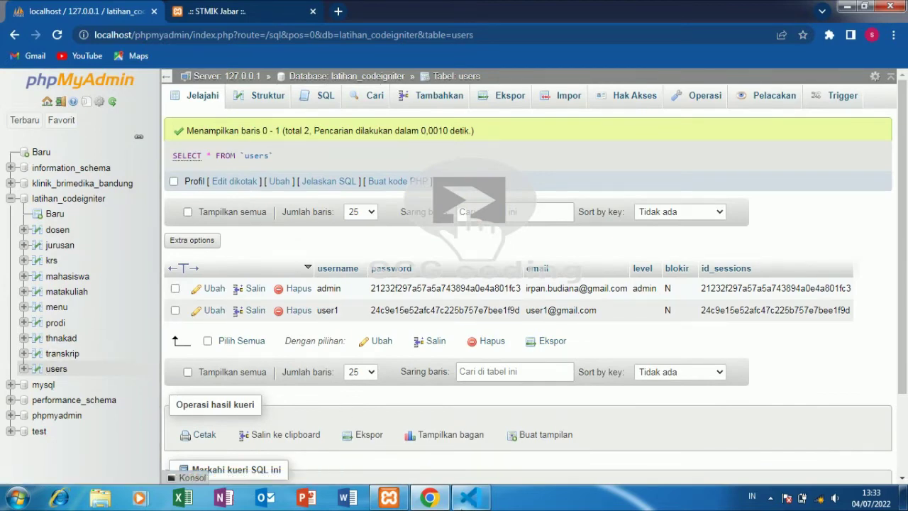
pyautogui.click(469, 498)
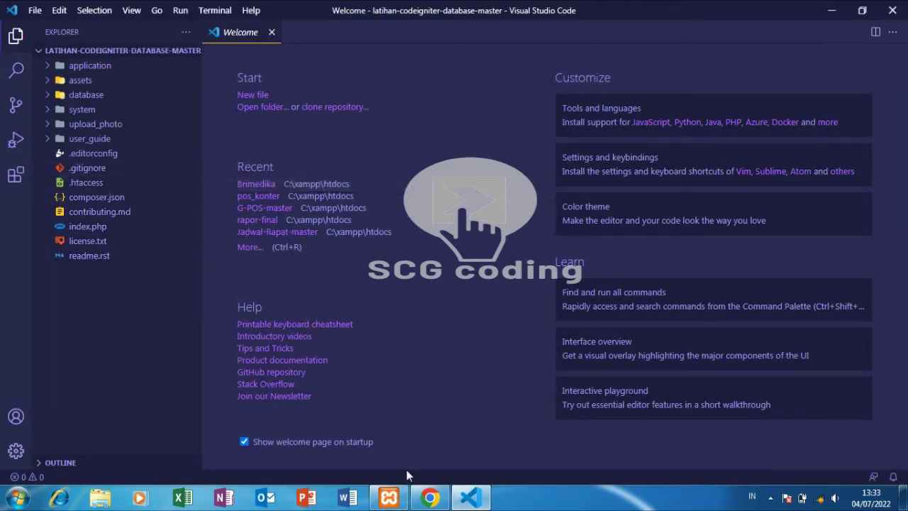
pyautogui.click(430, 499)
pyautogui.doubleClick(329, 288)
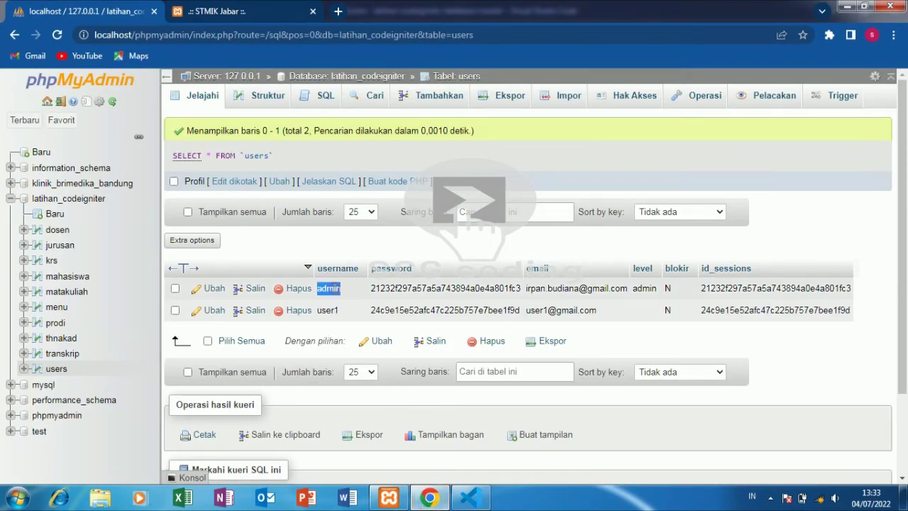
pyautogui.rightClick(333, 288)
pyautogui.click(397, 113)
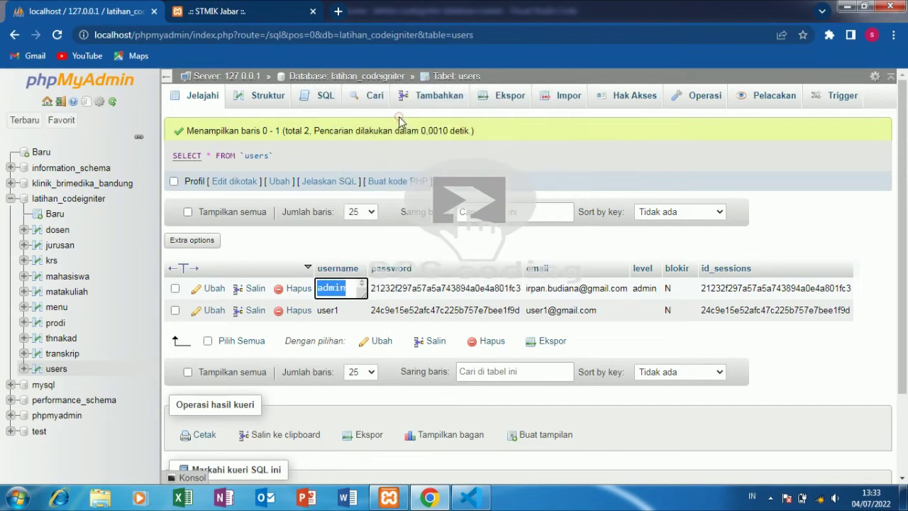
# Step: Sign in on the project's Administrator page, pasting the copied username and filling in the account password
pyautogui.click(209, 6)
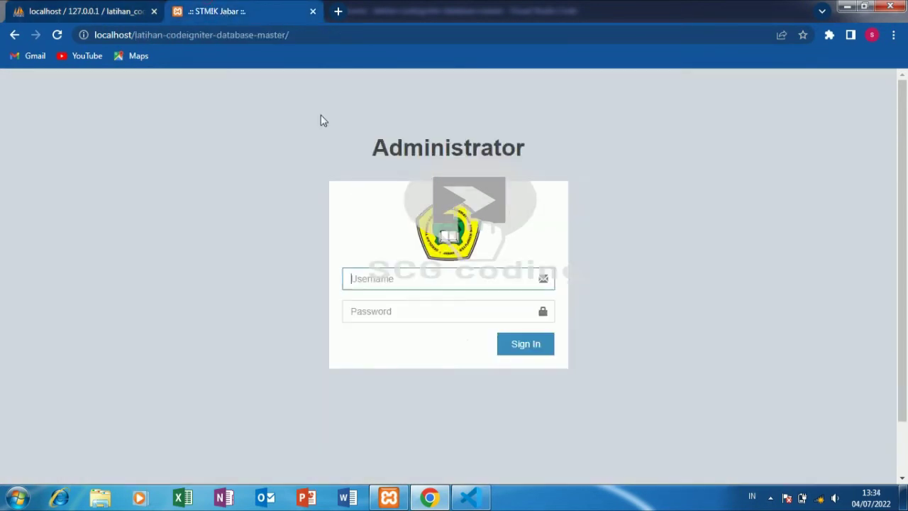
pyautogui.rightClick(401, 284)
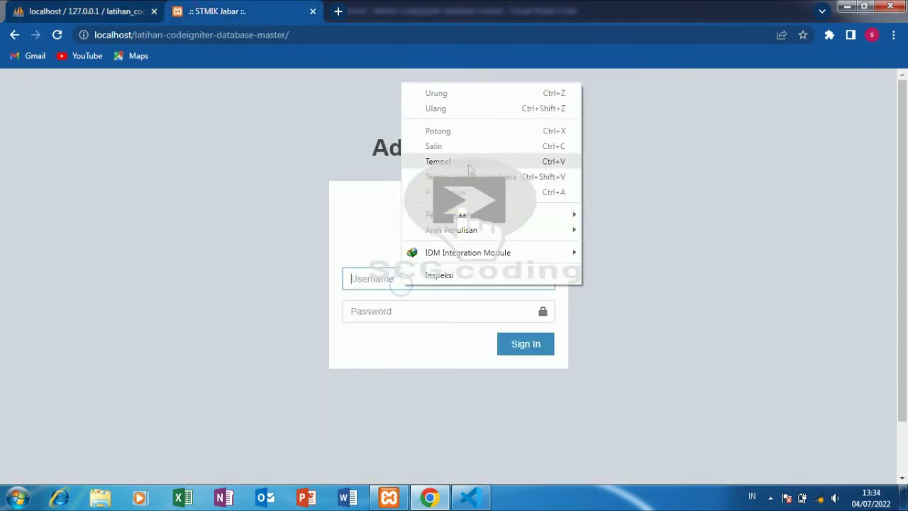
pyautogui.click(470, 164)
pyautogui.rightClick(379, 315)
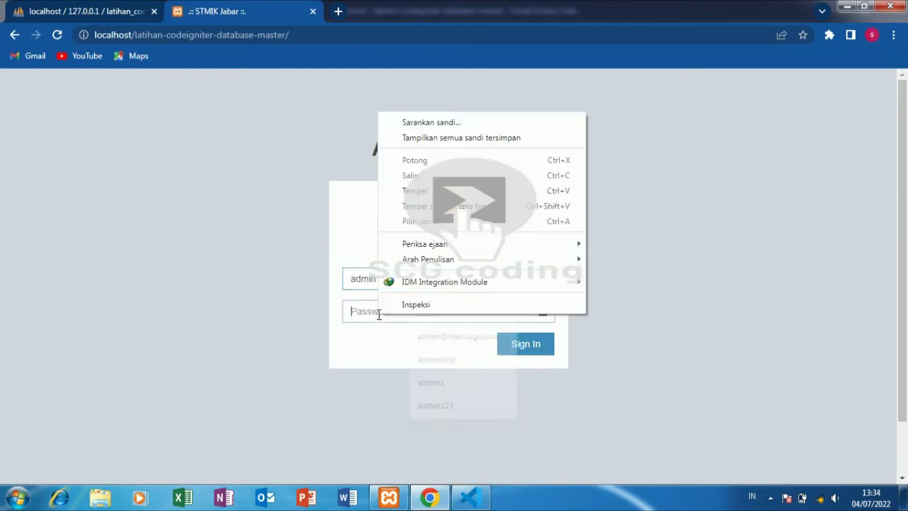
pyautogui.click(424, 192)
pyautogui.click(507, 345)
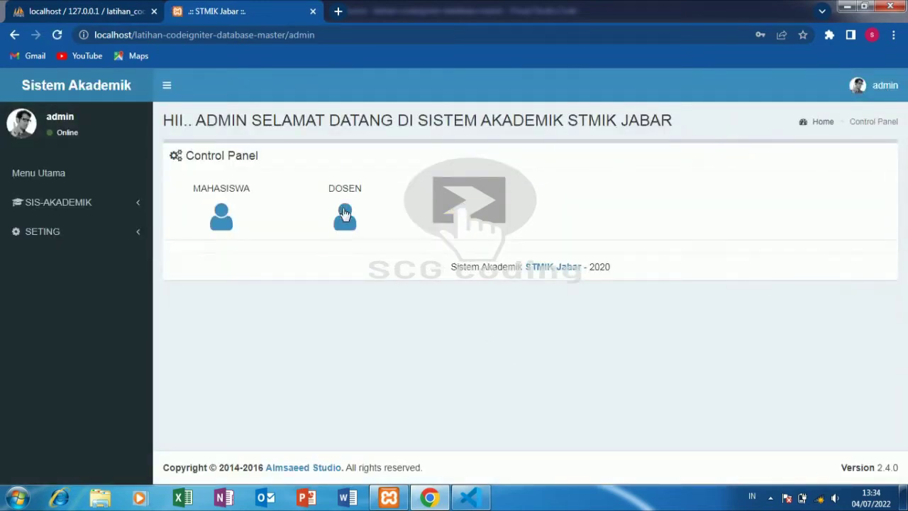
# Step: Open the Mahasiswa list under SIS-AKADEMIK and start creating a new student record
pyautogui.click(228, 213)
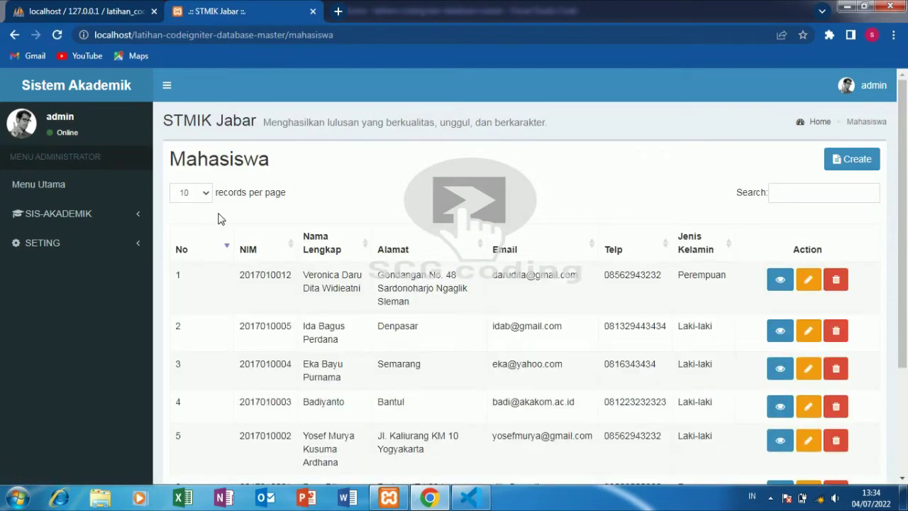
pyautogui.click(91, 188)
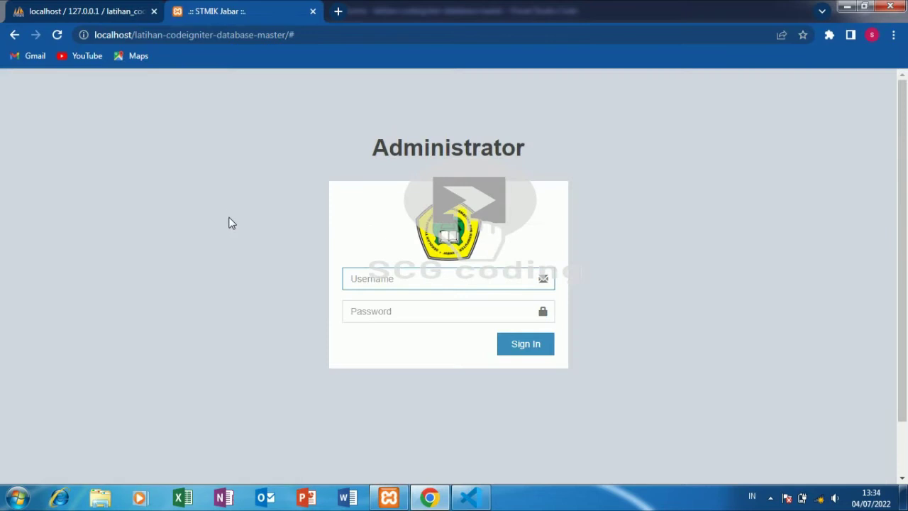
pyautogui.click(15, 34)
pyautogui.click(96, 218)
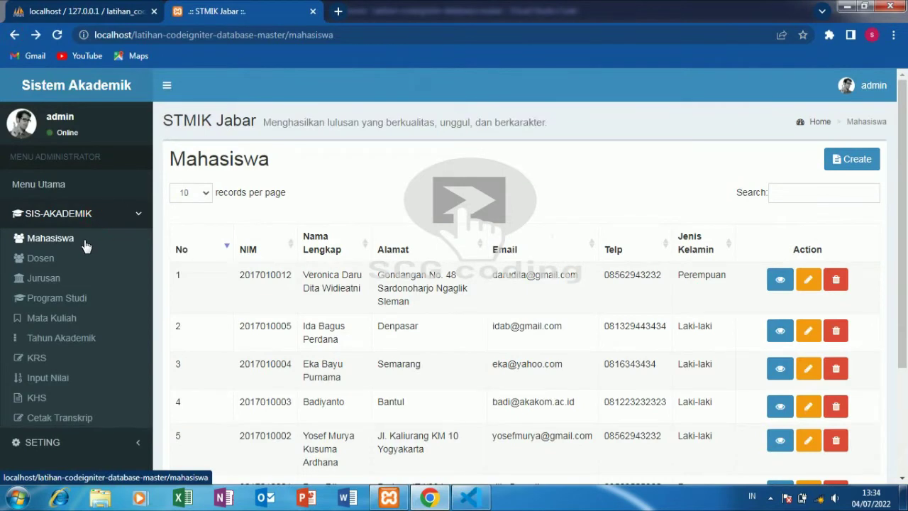
pyautogui.click(85, 245)
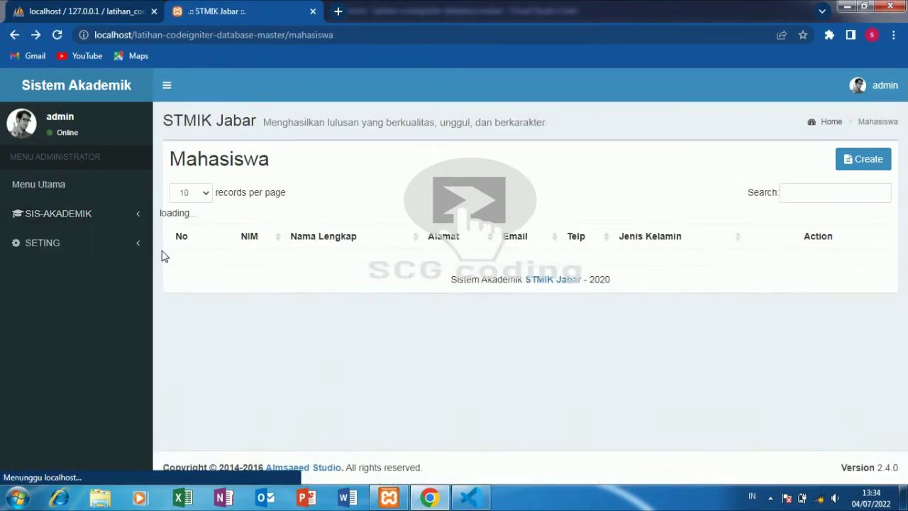
pyautogui.click(837, 160)
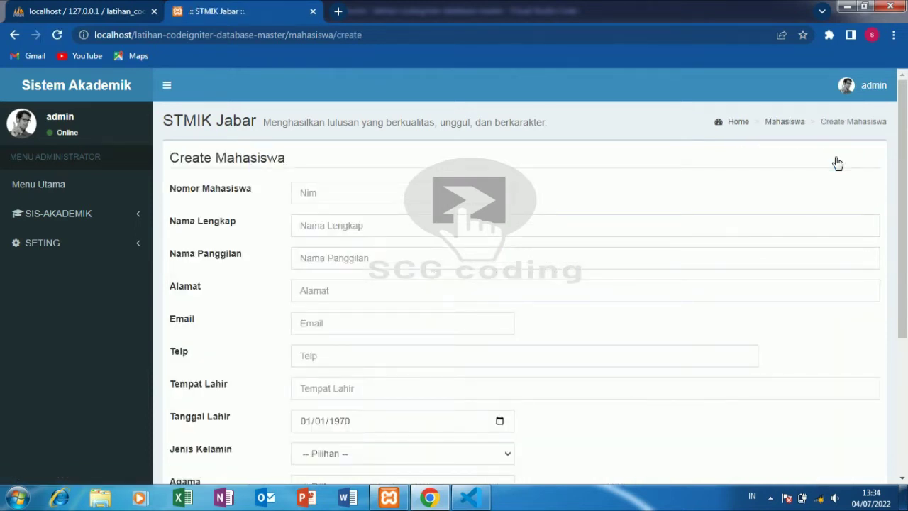
pyautogui.scroll(-3, 906, 235)
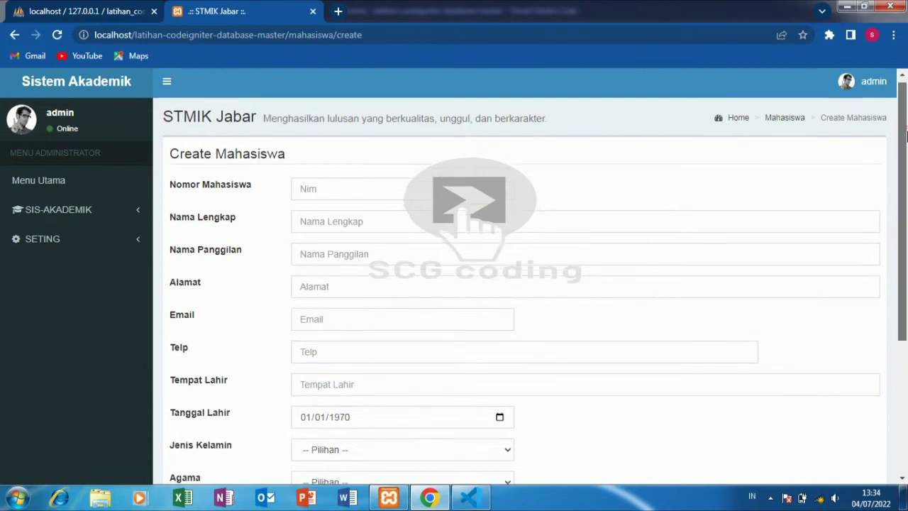
pyautogui.scroll(3, 906, 234)
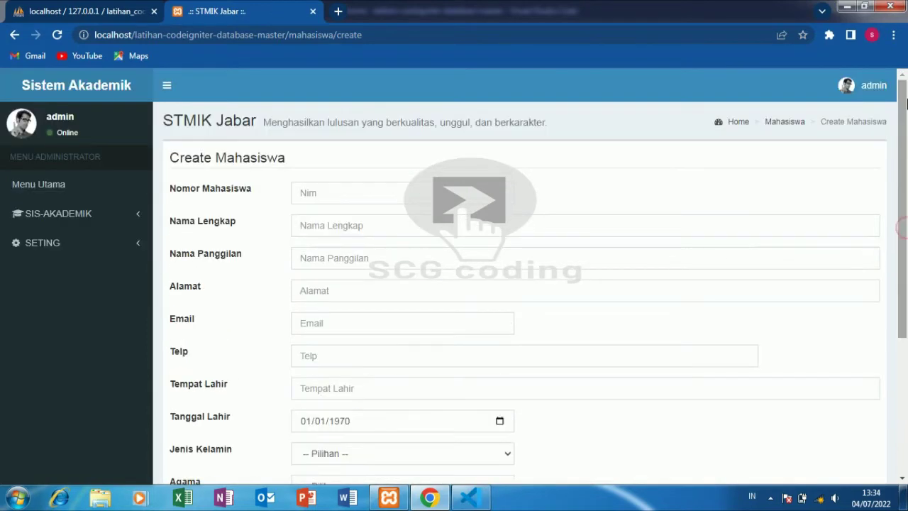
# Step: Fill in Nomor Mahasiswa with the longer suggested student number and set Nama Lengkap to Mahasiswa1, reusing the word copied from the form heading
pyautogui.moveTo(215, 160); pyautogui.dragTo(322, 163)
pyautogui.hotkey('ctrl', 'c')
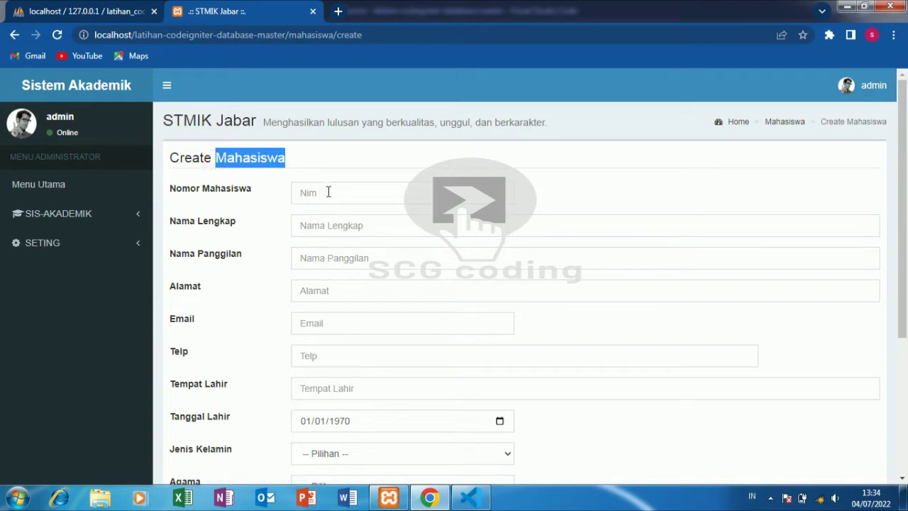
pyautogui.click(328, 192)
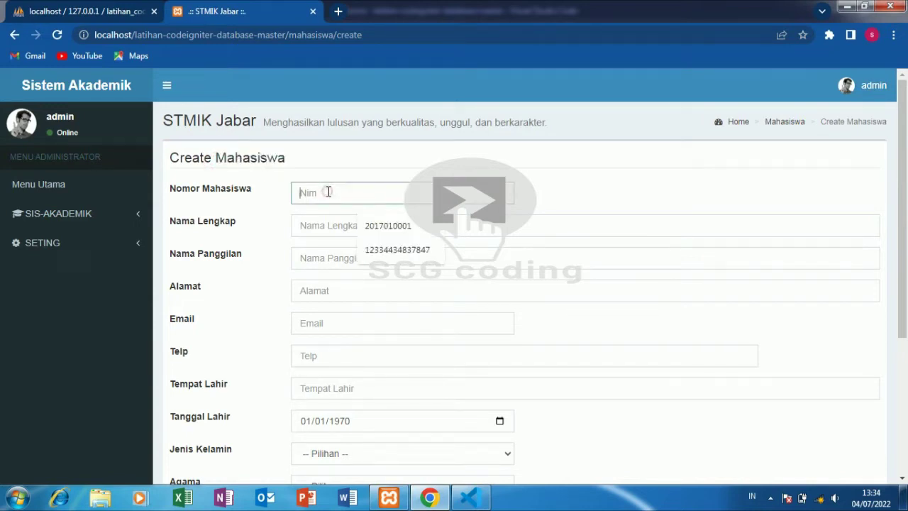
pyautogui.click(379, 252)
pyautogui.rightClick(327, 229)
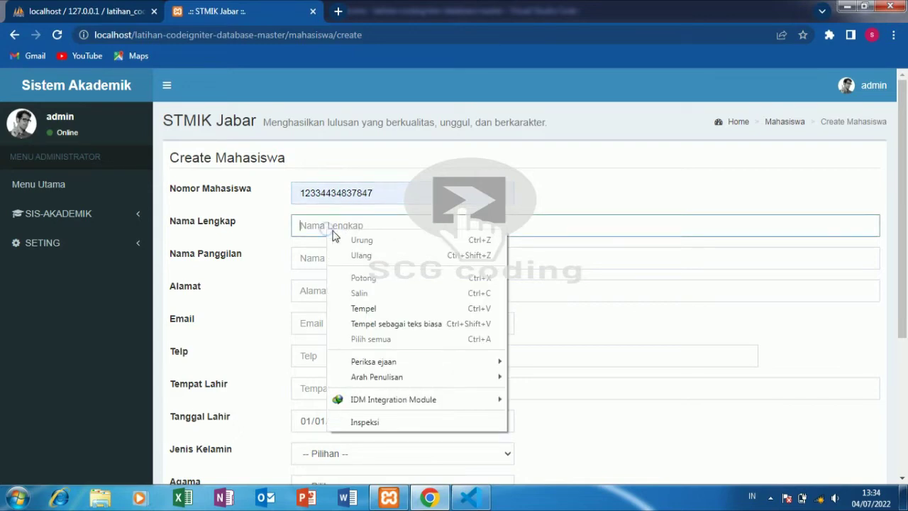
pyautogui.click(362, 309)
pyautogui.write('1')
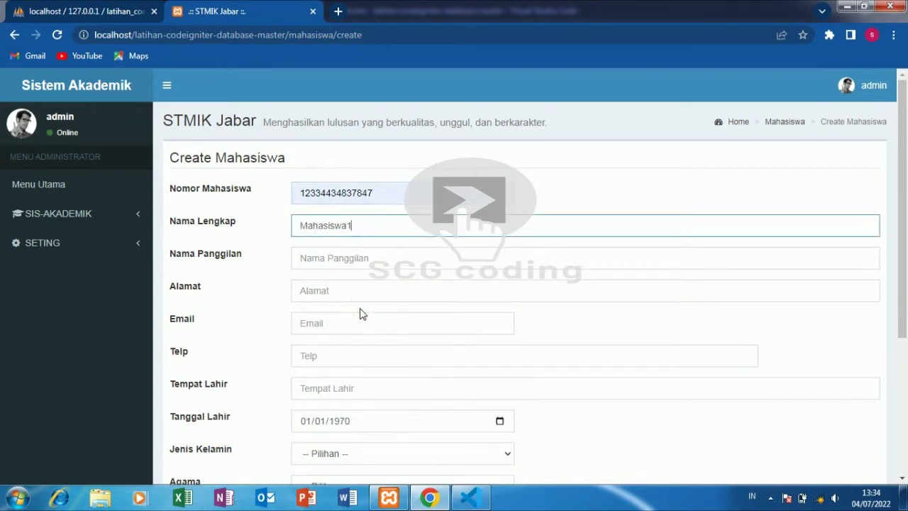
# Step: Set Nama Panggilan to the copied word Mahasiswa and fill in Alamat with the suggested address
pyautogui.click(380, 260)
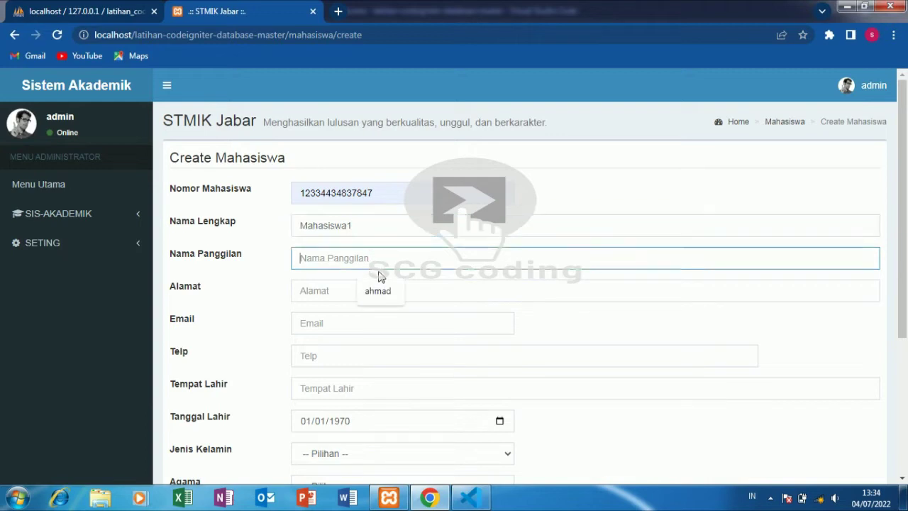
pyautogui.rightClick(383, 260)
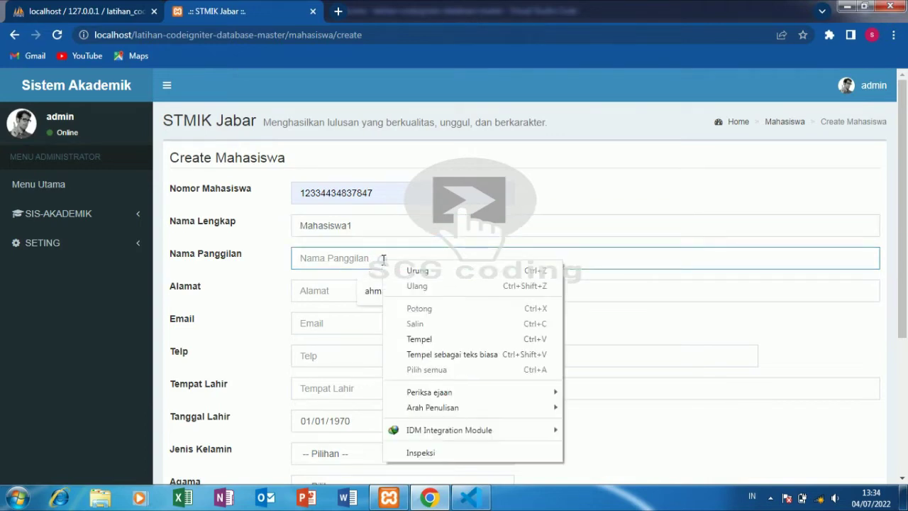
pyautogui.click(419, 339)
pyautogui.click(298, 291)
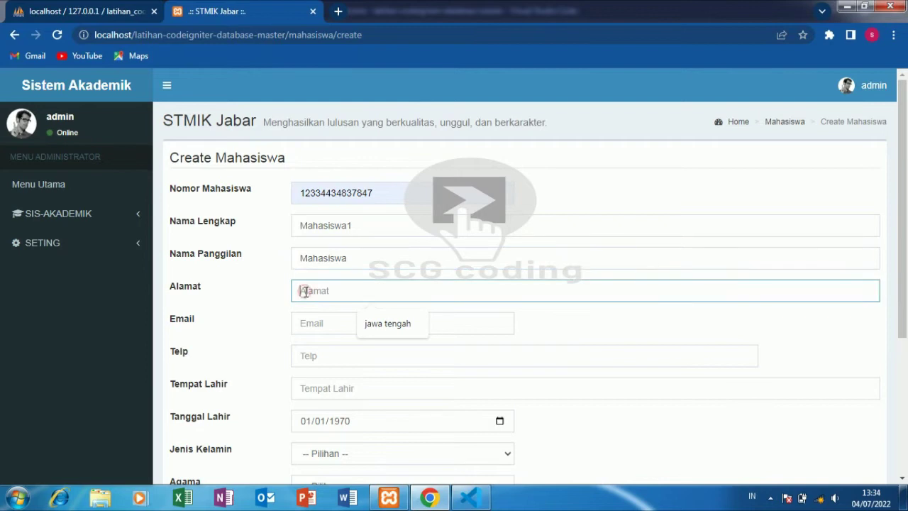
pyautogui.click(387, 325)
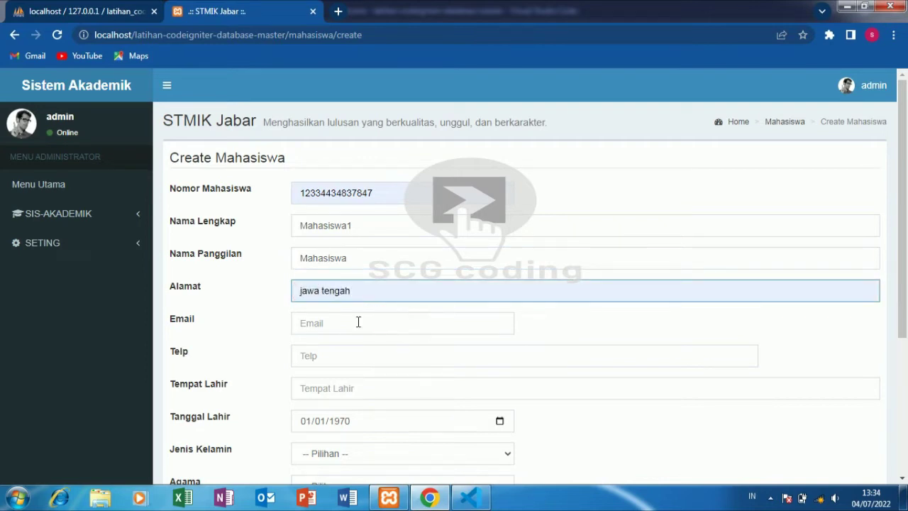
# Step: Fill in the student's e-mail, starting from the pasted word Mahasiswa changed to a lowercase first letter
pyautogui.rightClick(358, 321)
pyautogui.click(393, 198)
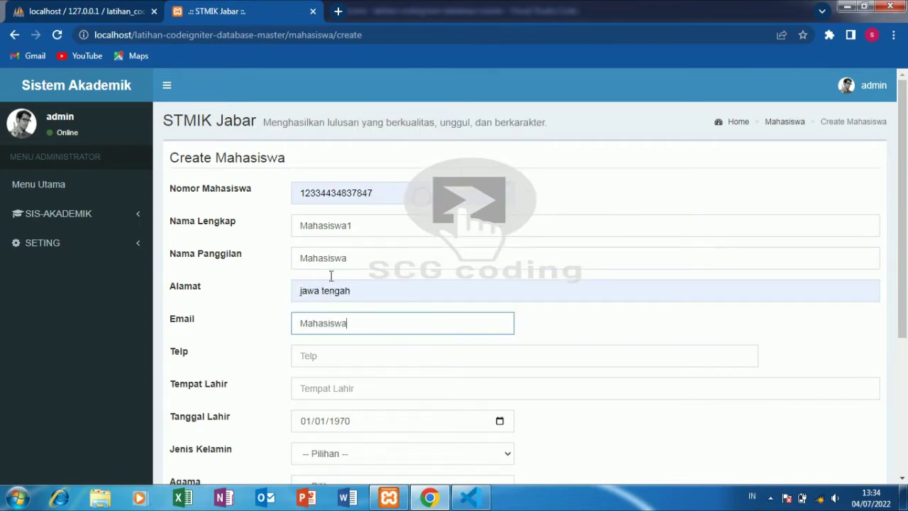
pyautogui.click(311, 319)
pyautogui.press('BackSpace')
pyautogui.write('m')
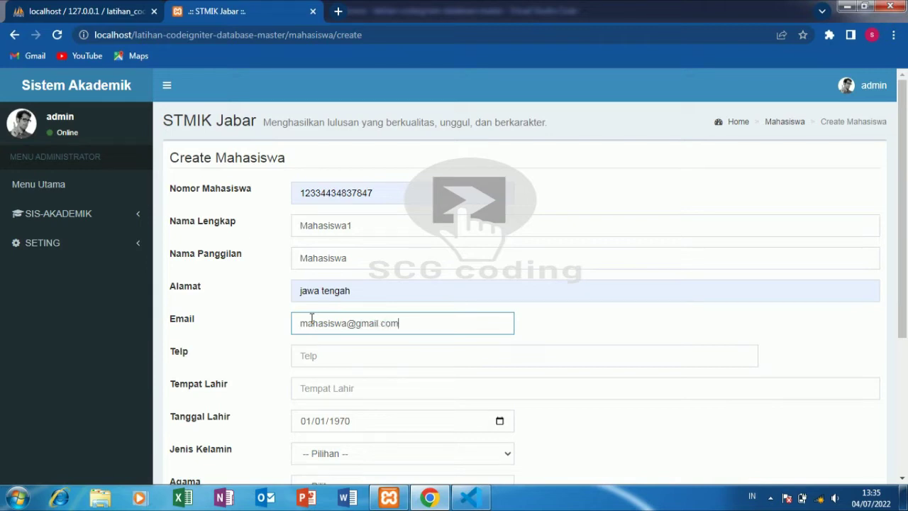
# Step: Fill in the student's phone number in Telp and the birthplace in Tempat Lahir
pyautogui.click(323, 353)
pyautogui.click(369, 389)
pyautogui.click(368, 390)
# Step: Set Tanggal Lahir to the student's date of birth by choosing its year, month and day in the calendar
pyautogui.click(374, 420)
pyautogui.click(499, 420)
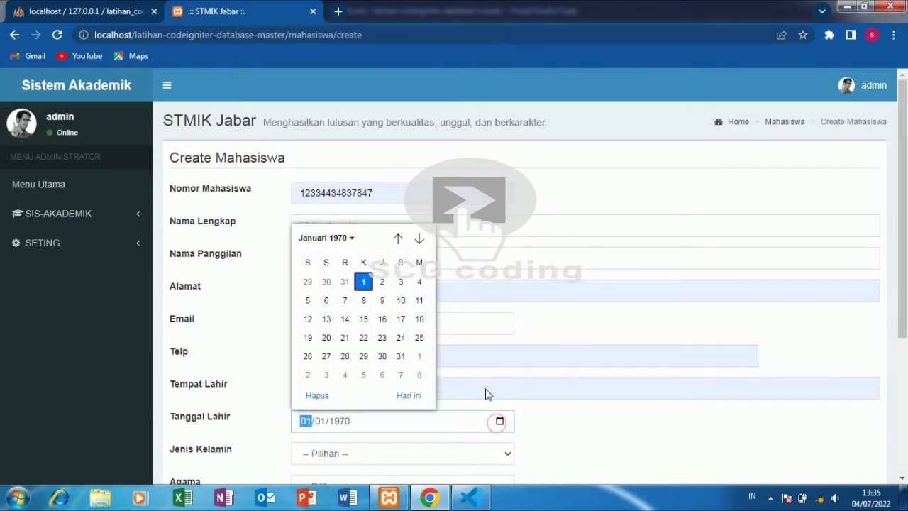
pyautogui.click(348, 239)
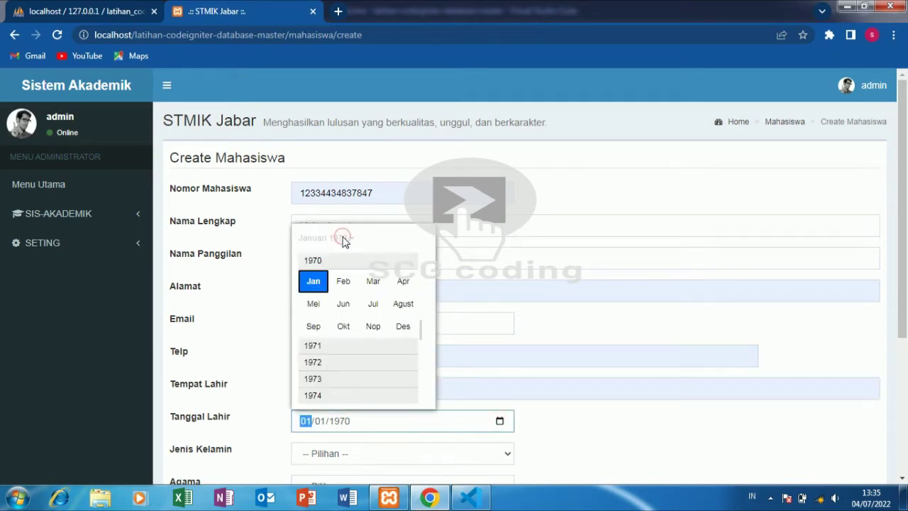
pyautogui.moveTo(420, 335); pyautogui.dragTo(421, 395)
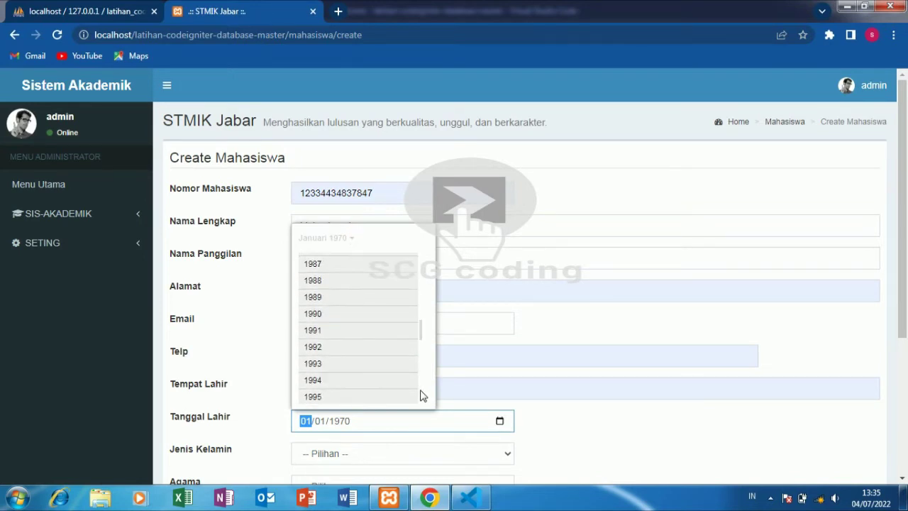
pyautogui.moveTo(421, 332); pyautogui.dragTo(421, 338)
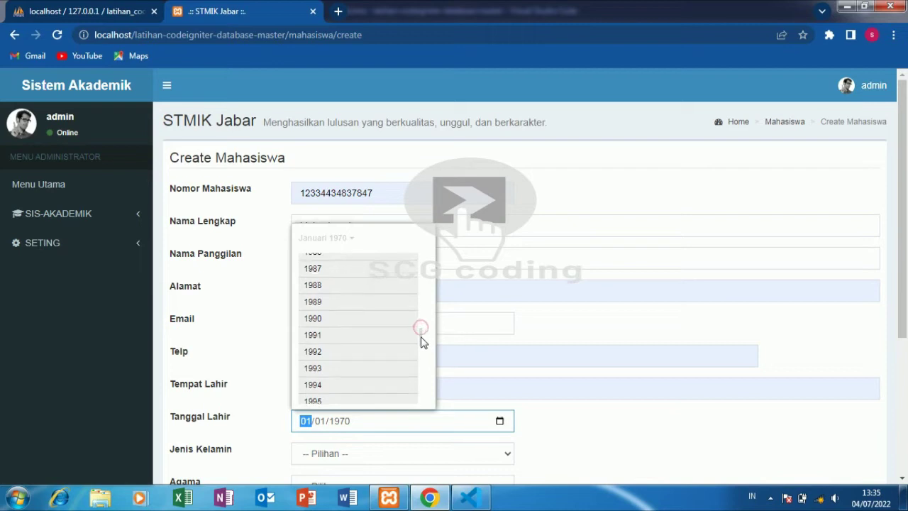
pyautogui.scroll(-5, 421, 342)
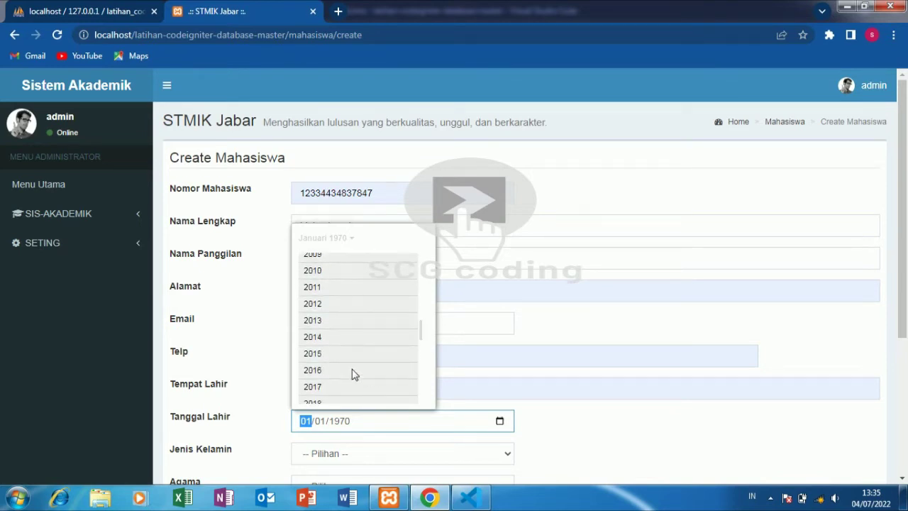
pyautogui.click(351, 371)
pyautogui.click(345, 324)
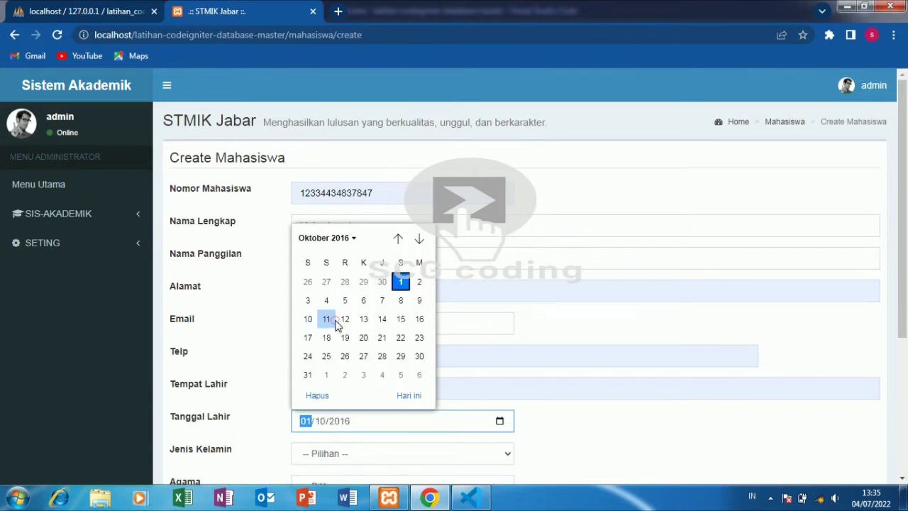
pyautogui.click(363, 319)
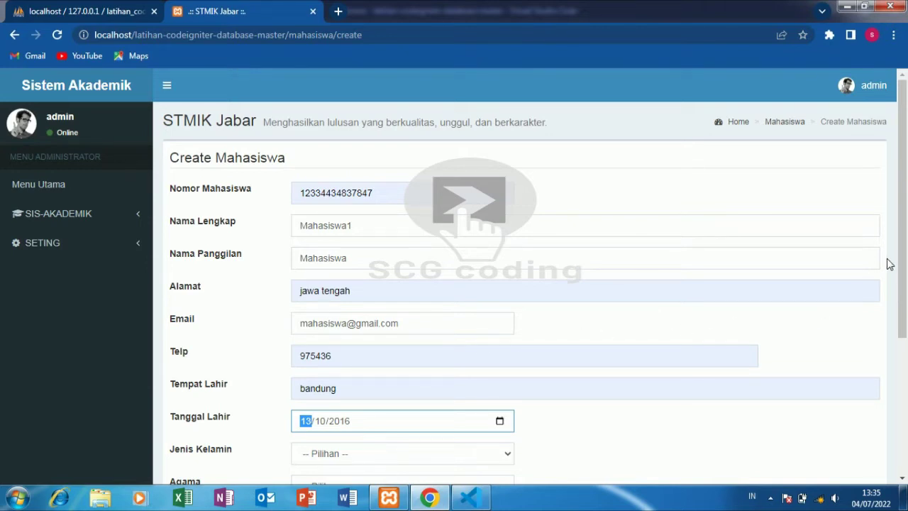
# Step: Set Jenis Kelamin to Laki-laki, Agama to Islam and Program Studi to Sistem Informasi for the new student
pyautogui.scroll(-3, 889, 264)
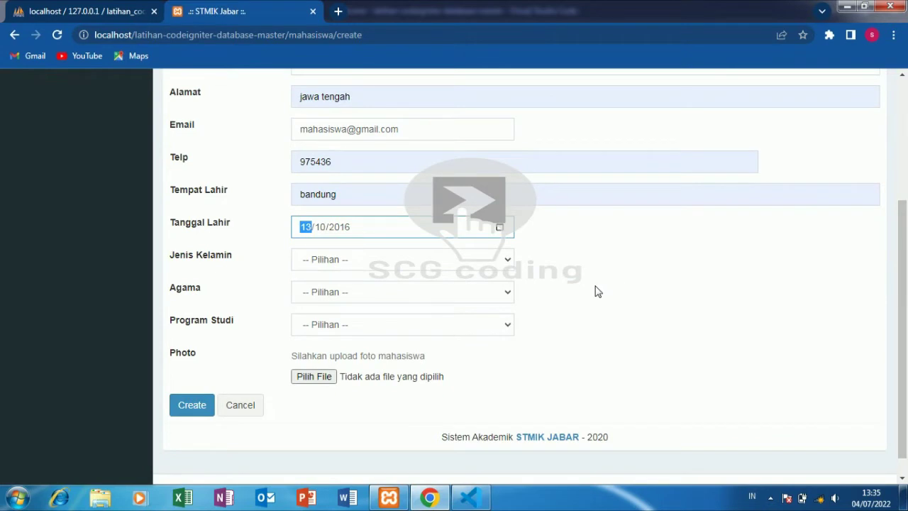
pyautogui.click(472, 260)
pyautogui.click(396, 289)
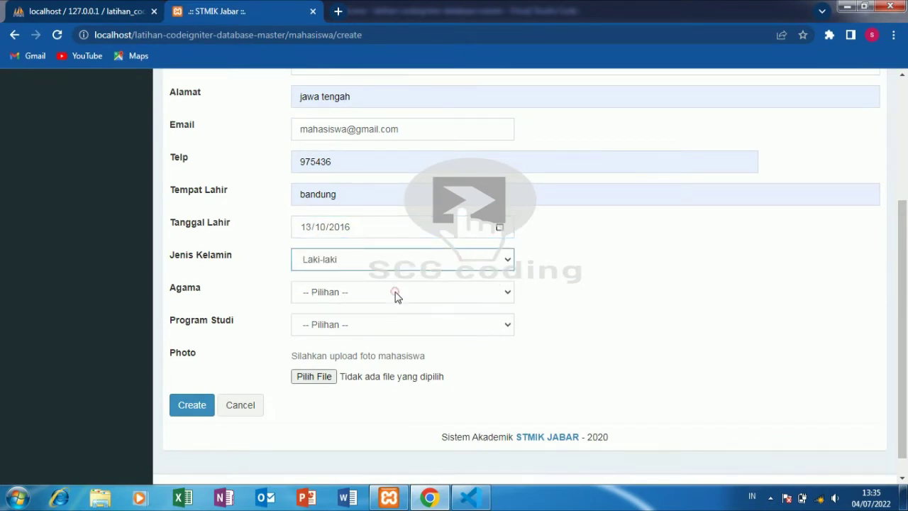
pyautogui.click(396, 294)
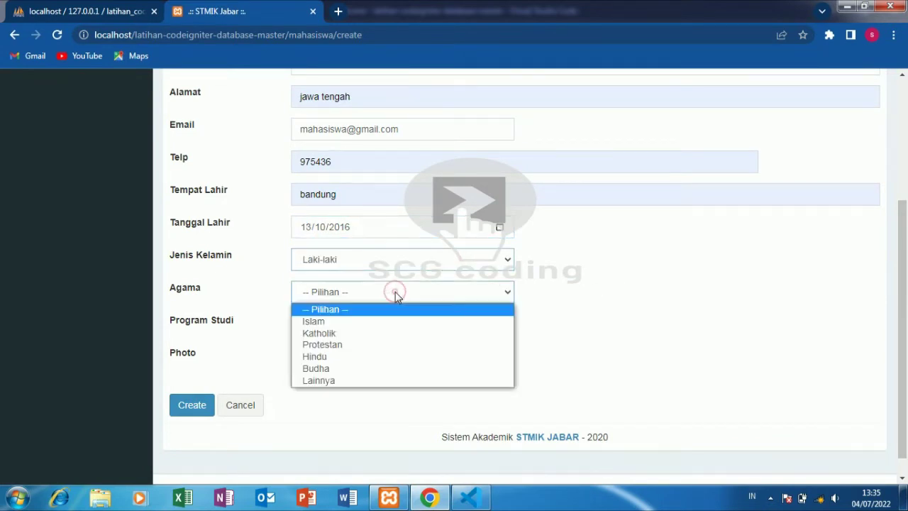
pyautogui.click(372, 323)
pyautogui.click(369, 326)
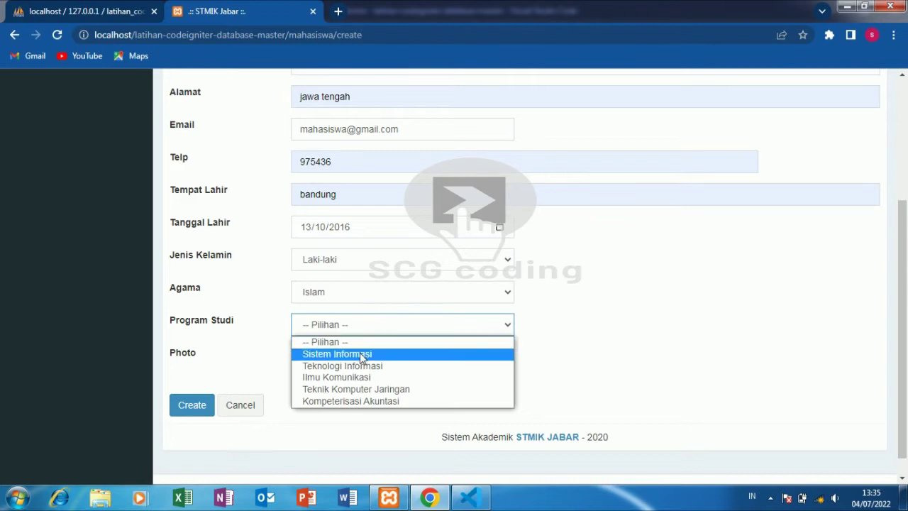
pyautogui.click(360, 353)
# Step: Attach the image 1b from the Music library as the student's photo and create the record
pyautogui.click(321, 377)
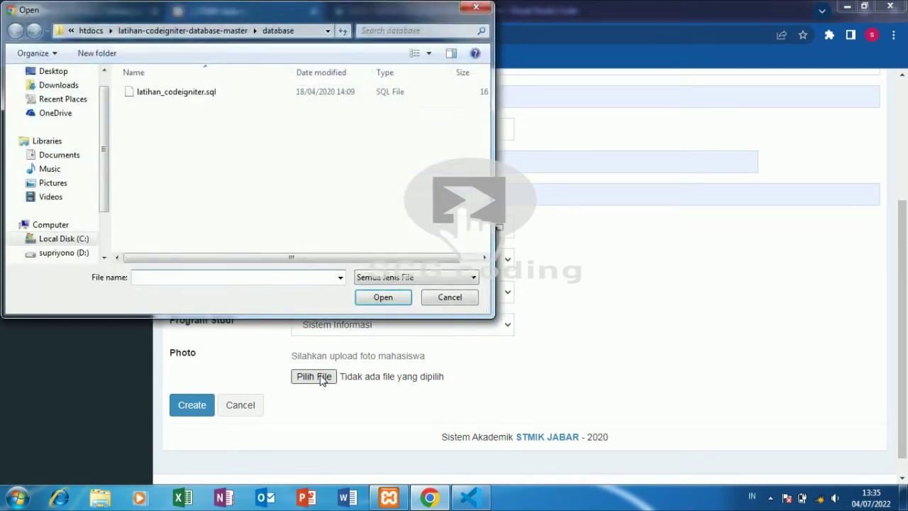
pyautogui.click(51, 169)
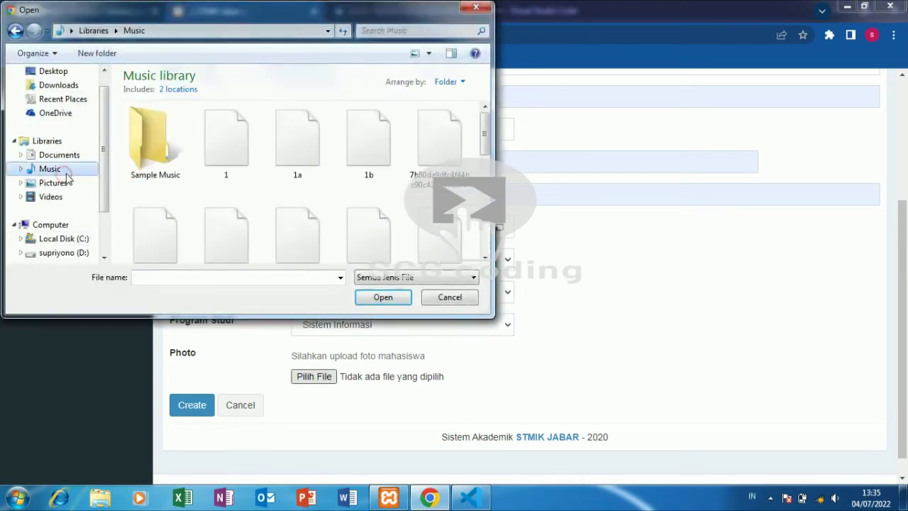
pyautogui.click(368, 139)
pyautogui.click(381, 298)
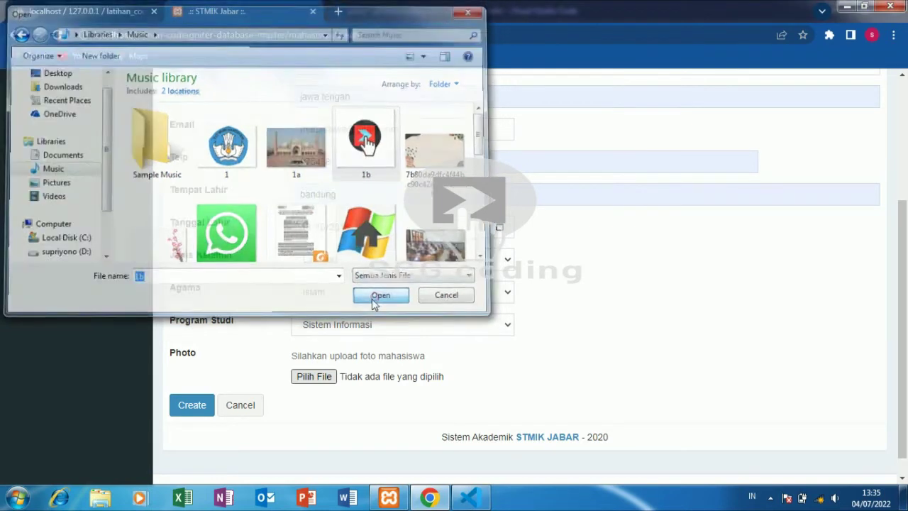
pyautogui.click(192, 406)
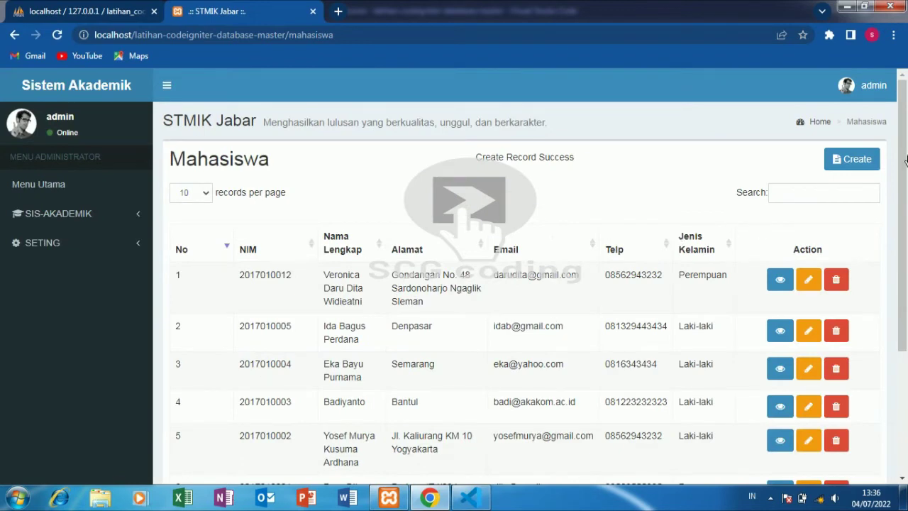
# Step: Look through the whole student list for the new Mahasiswa1 record
pyautogui.scroll(-3, 905, 161)
pyautogui.scroll(3, 906, 92)
pyautogui.scroll(-3, 905, 92)
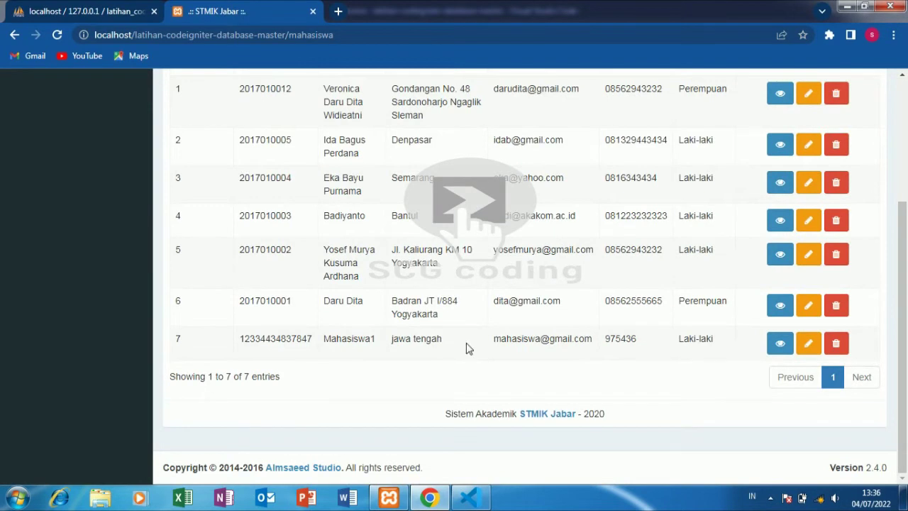
pyautogui.scroll(3, 780, 255)
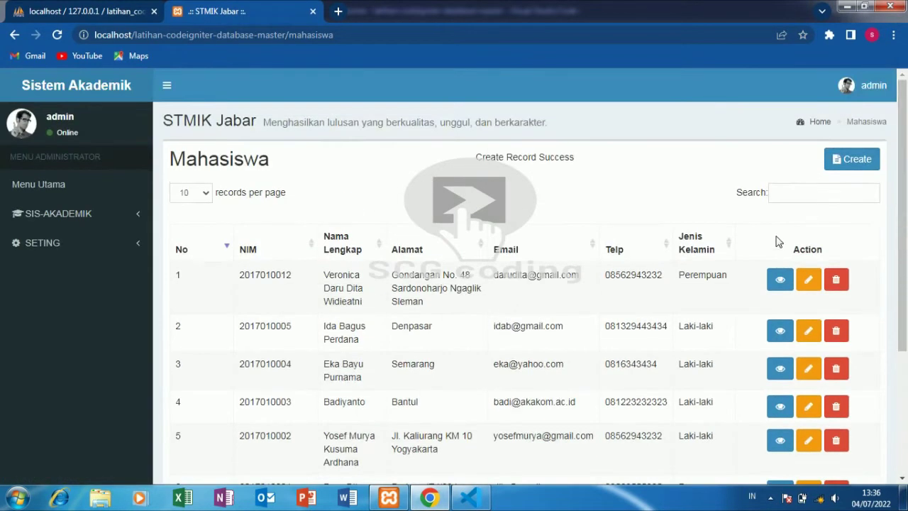
# Step: View the detail page of the first student in the list and return to the list
pyautogui.click(784, 281)
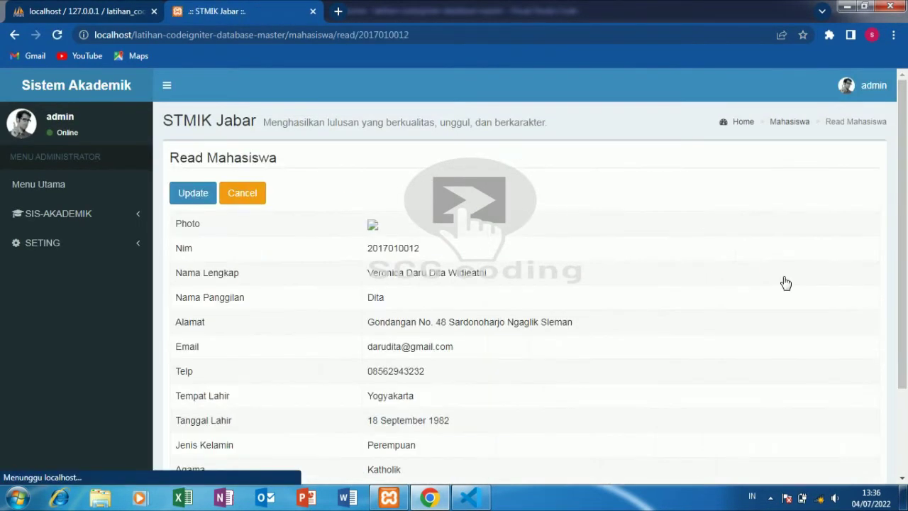
pyautogui.moveTo(904, 206); pyautogui.dragTo(555, 166)
pyautogui.click(250, 194)
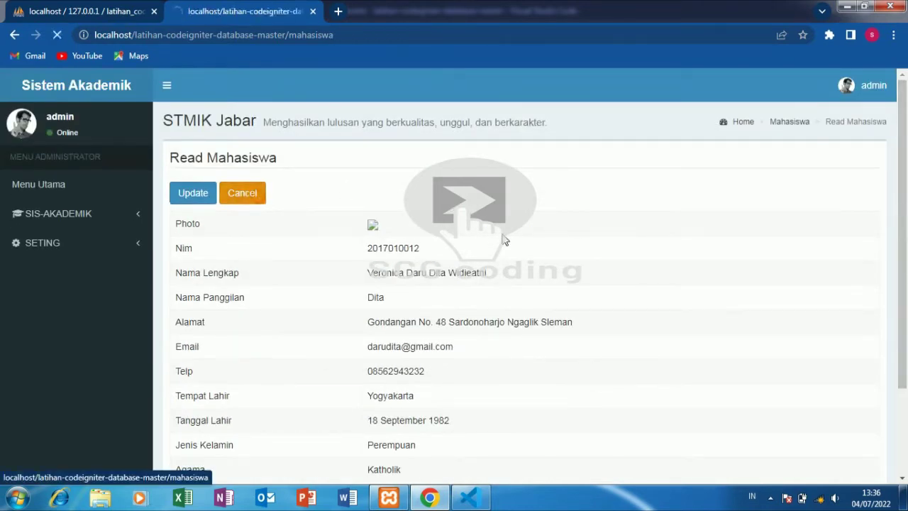
# Step: Examine Mahasiswa1's detail page from the photo down to Program Studi and return to the student list
pyautogui.scroll(-3, 906, 175)
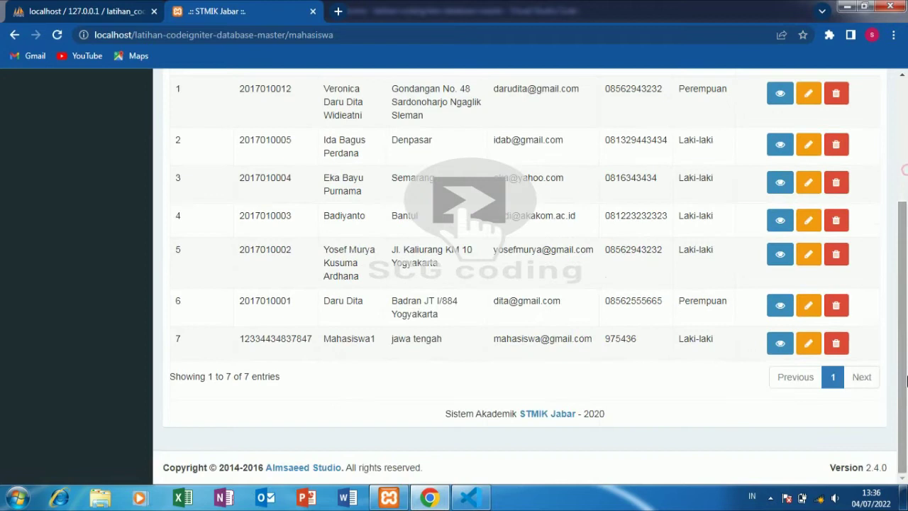
pyautogui.click(779, 347)
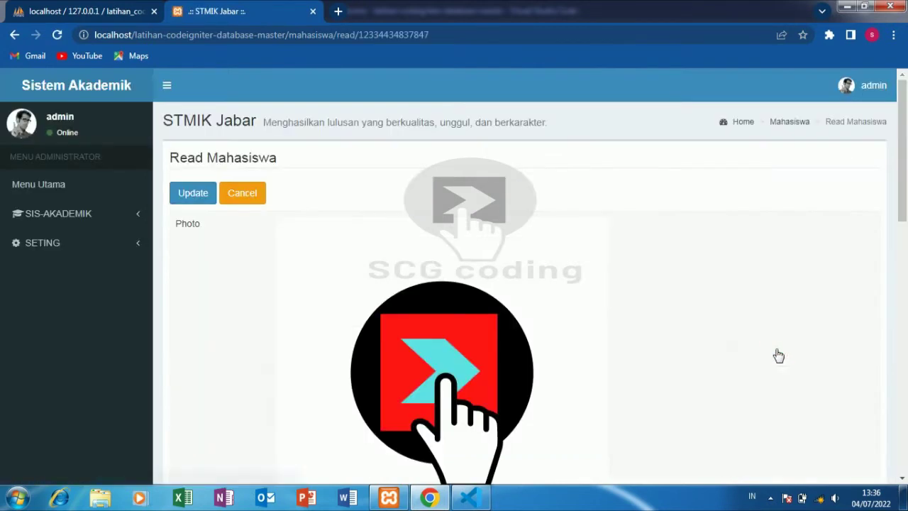
pyautogui.moveTo(902, 196); pyautogui.dragTo(878, 417)
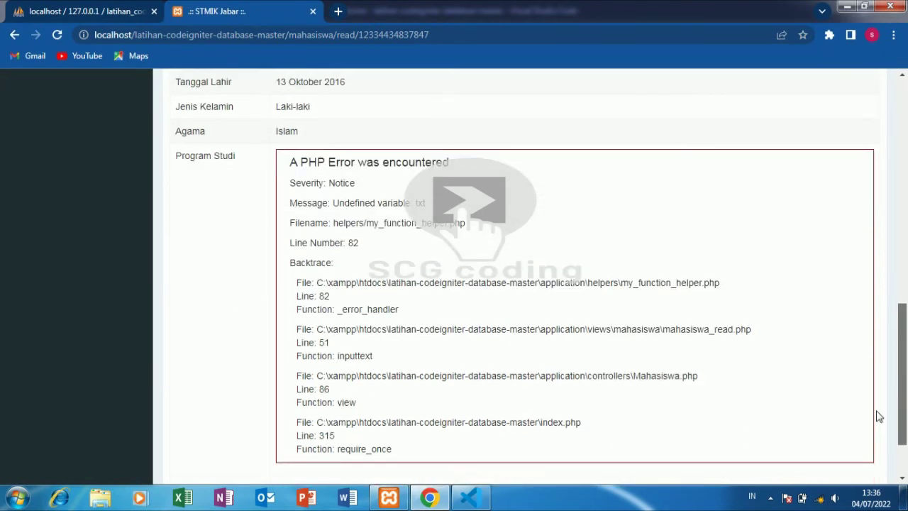
pyautogui.moveTo(879, 416); pyautogui.dragTo(902, 122)
pyautogui.click(256, 195)
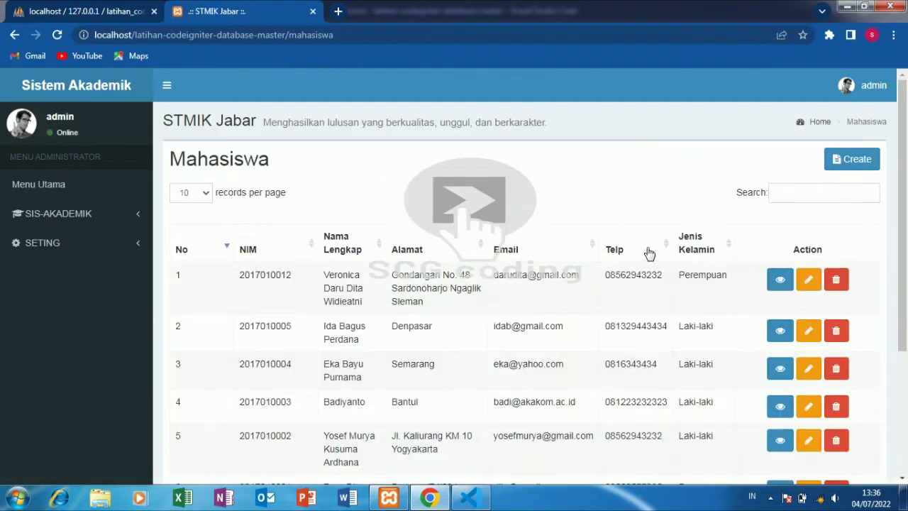
# Step: Compare the photo and Program Studi on the first student's detail page with those on Mahasiswa1's detail page
pyautogui.click(780, 279)
pyautogui.moveTo(907, 183); pyautogui.dragTo(905, 272)
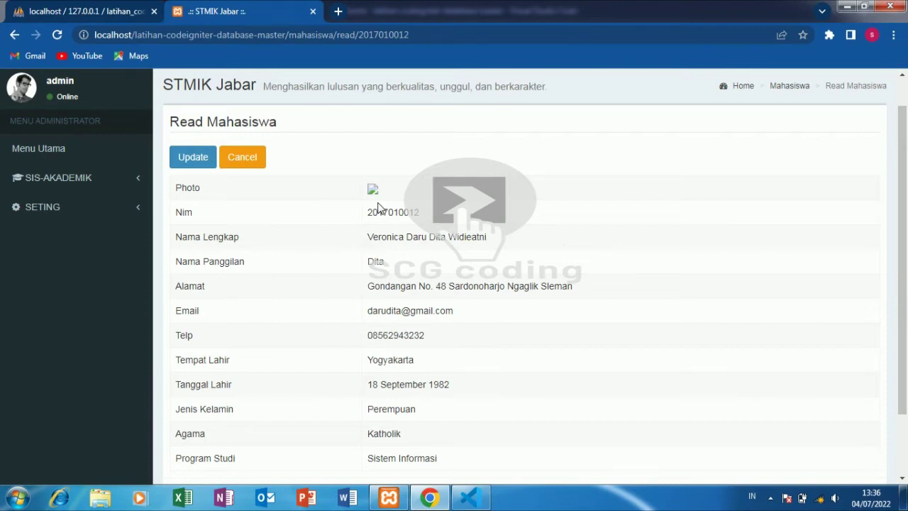
pyautogui.click(260, 158)
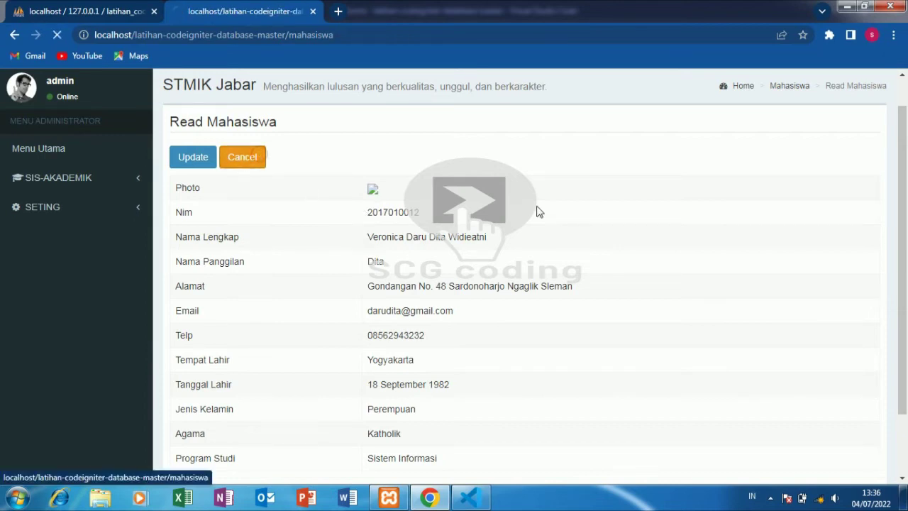
pyautogui.scroll(-3, 771, 205)
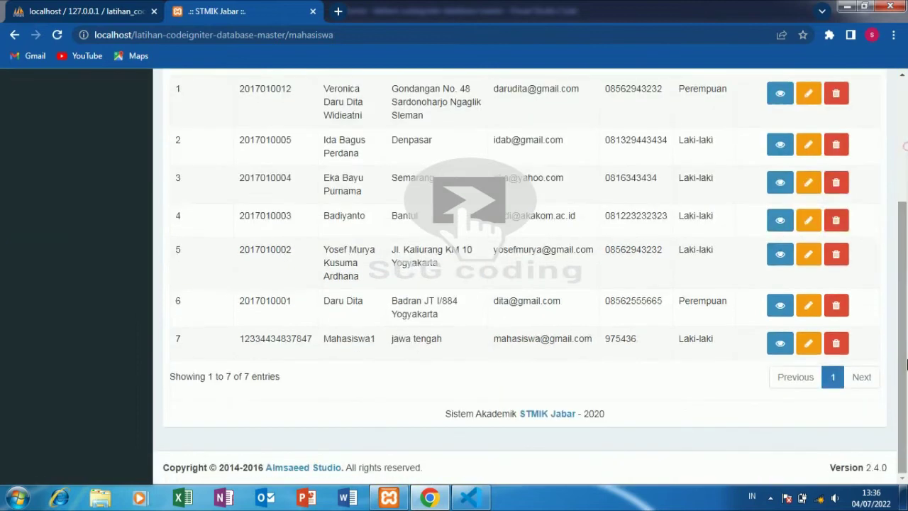
pyautogui.click(783, 352)
pyautogui.moveTo(902, 174); pyautogui.dragTo(899, 473)
pyautogui.scroll(15, 900, 473)
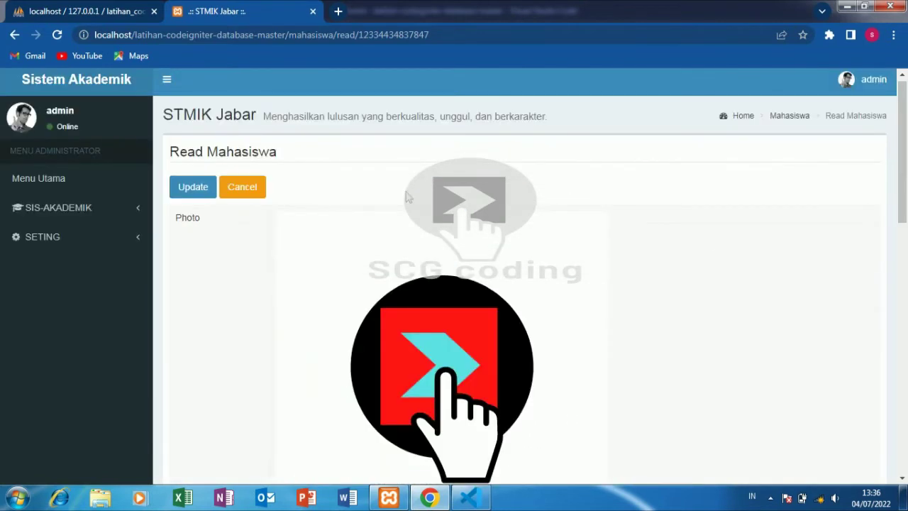
# Step: Edit the Mahasiswa1 record, set Program Studi to Ilmu Komunikasi and save the update
pyautogui.click(193, 186)
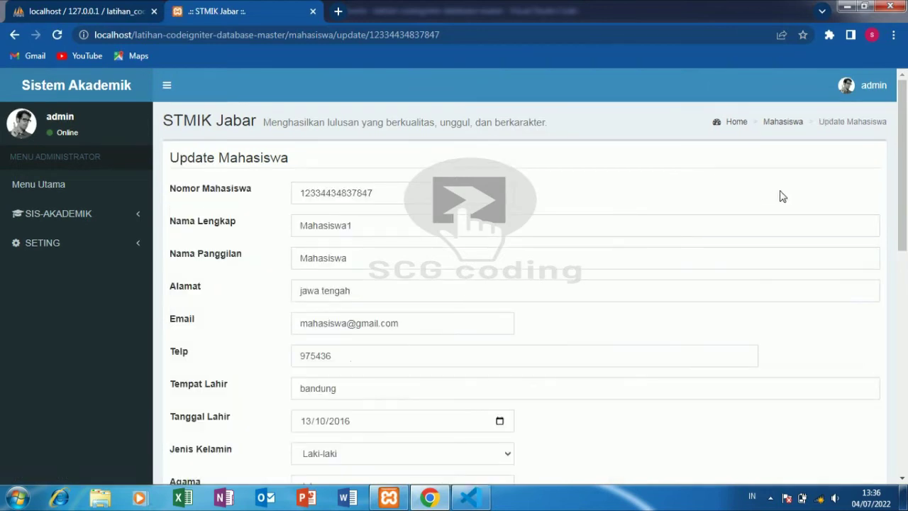
pyautogui.moveTo(902, 163); pyautogui.dragTo(903, 281)
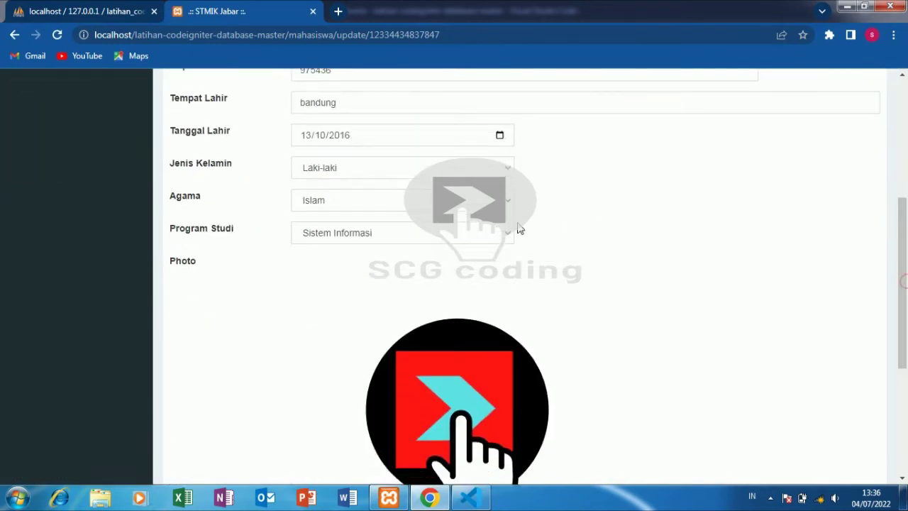
pyautogui.click(473, 236)
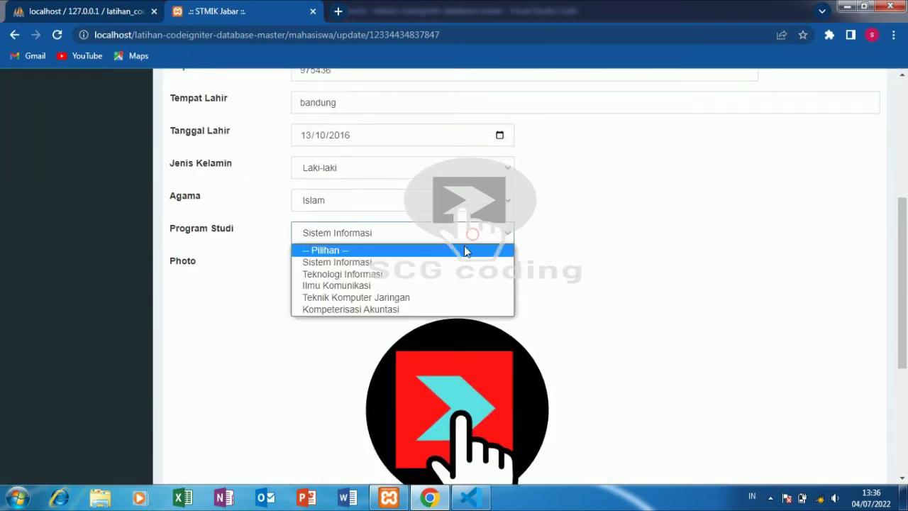
pyautogui.click(435, 286)
pyautogui.moveTo(902, 264); pyautogui.dragTo(900, 365)
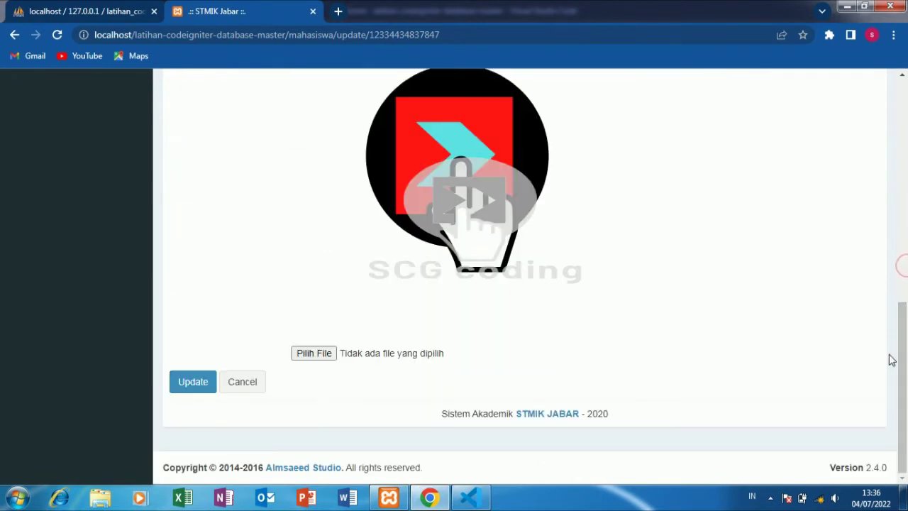
pyautogui.click(187, 384)
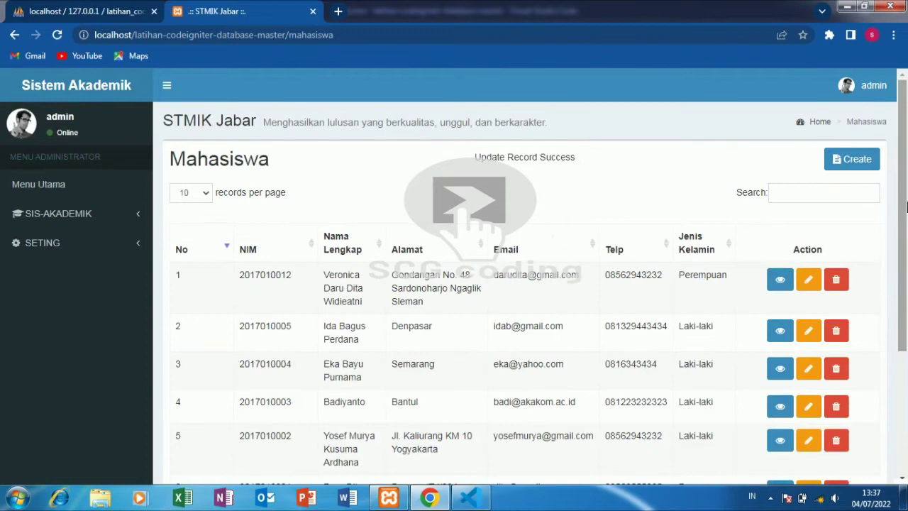
# Step: Open the updated Mahasiswa1 record and check its Program Studi and other details
pyautogui.scroll(-3, 906, 206)
pyautogui.click(780, 344)
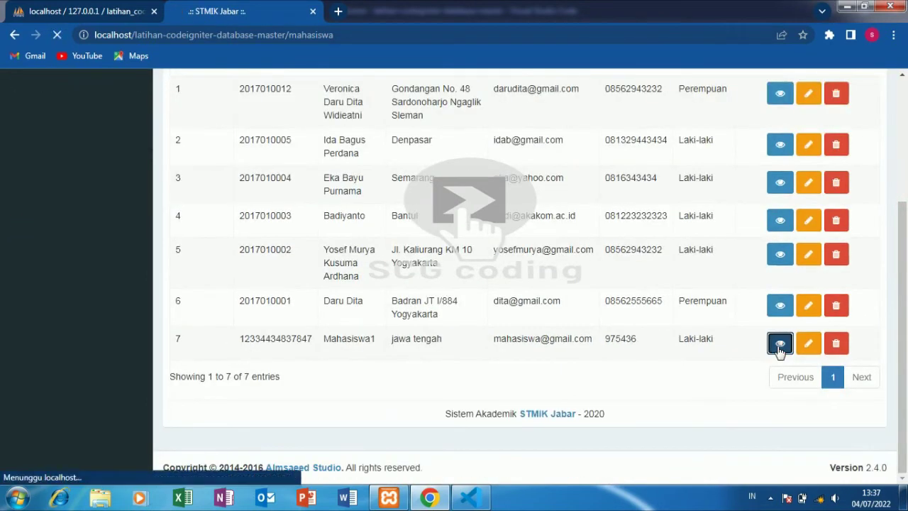
pyautogui.scroll(-5, 895, 423)
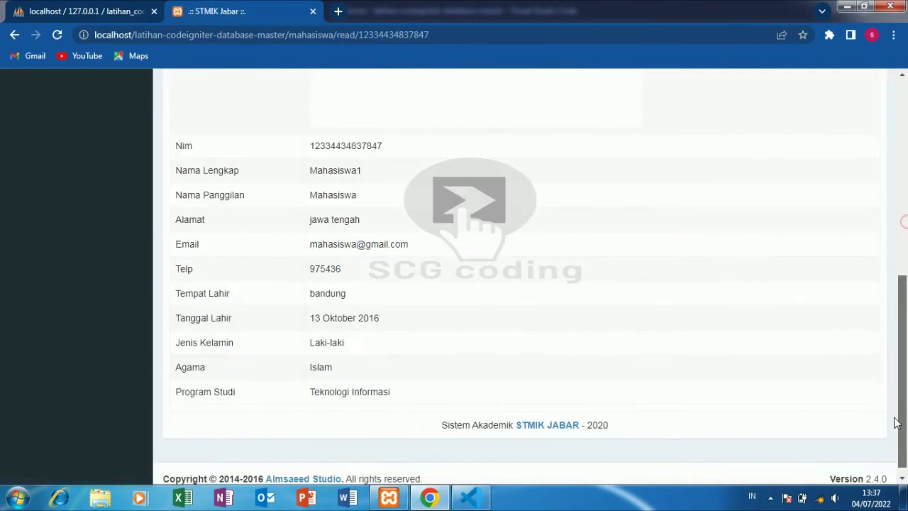
pyautogui.scroll(5, 896, 423)
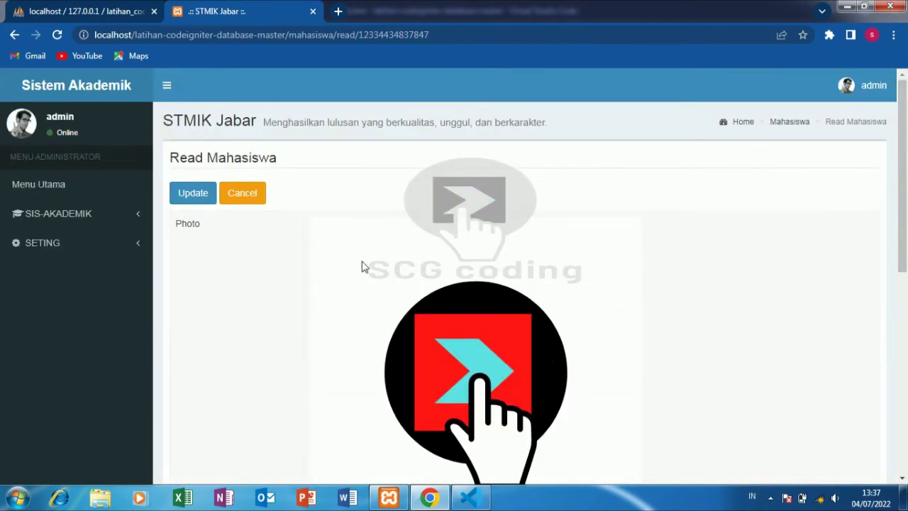
# Step: Open the Dosen list and look over the blank Create Dosen form down to the photo upload
pyautogui.click(96, 217)
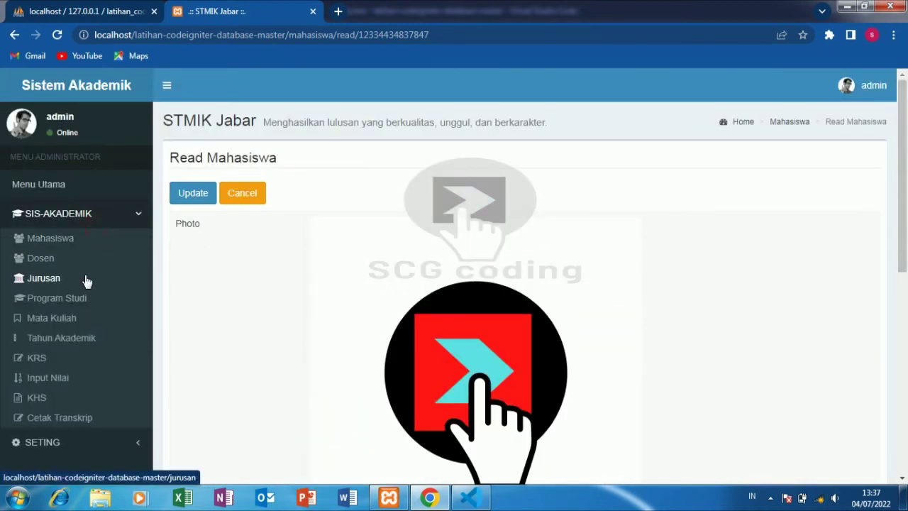
pyautogui.click(89, 259)
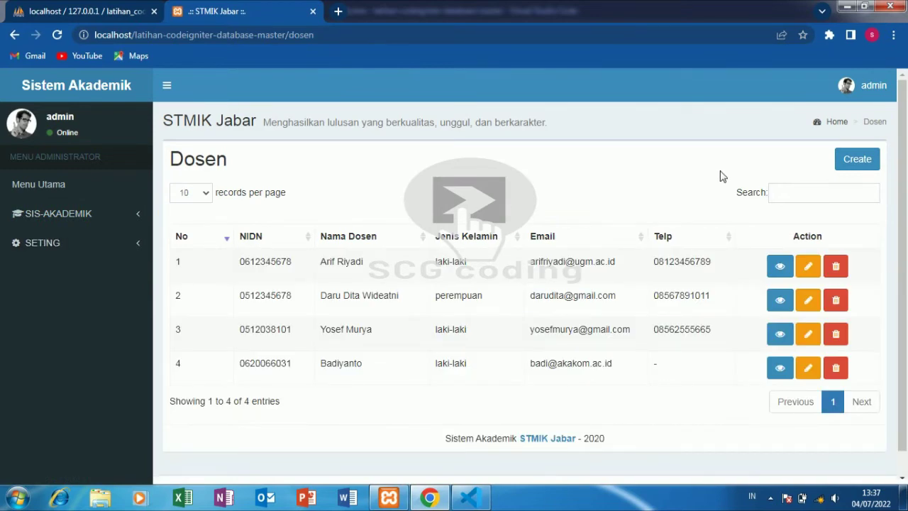
pyautogui.click(851, 161)
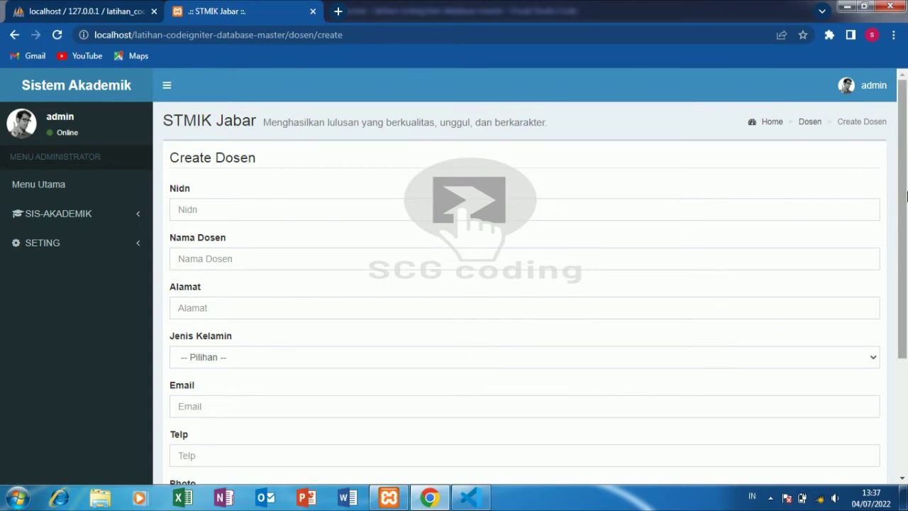
pyautogui.moveTo(903, 189); pyautogui.dragTo(906, 260)
pyautogui.click(706, 256)
pyautogui.click(706, 256)
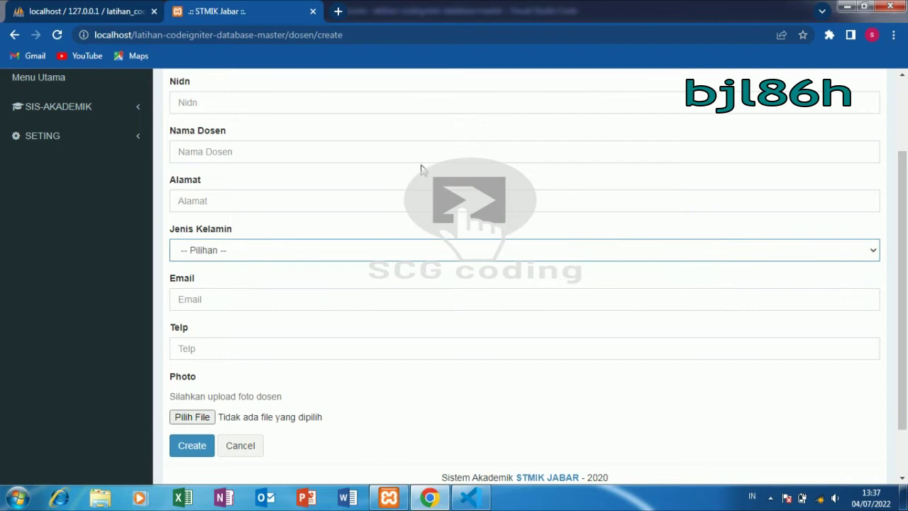
# Step: Create a Jurusan record with Kode Jurusan mtk and Nama Jurusan matematika
pyautogui.click(113, 114)
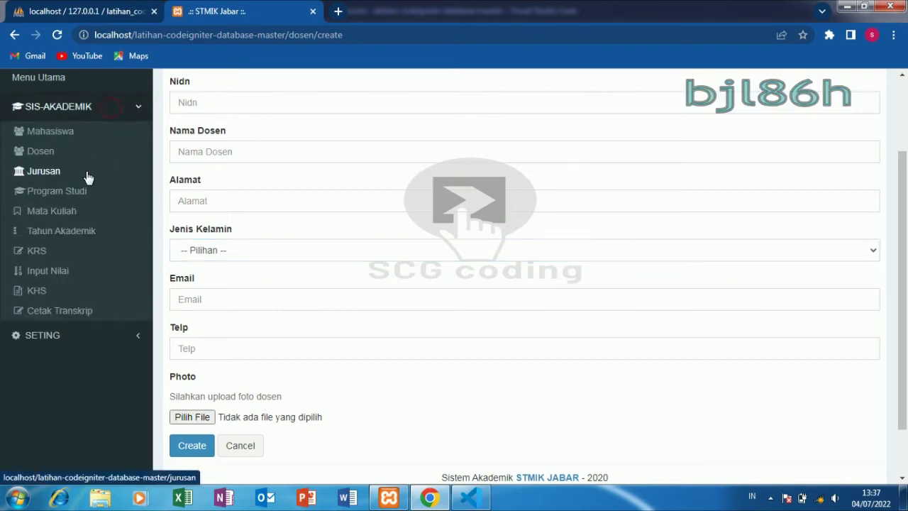
pyautogui.click(86, 176)
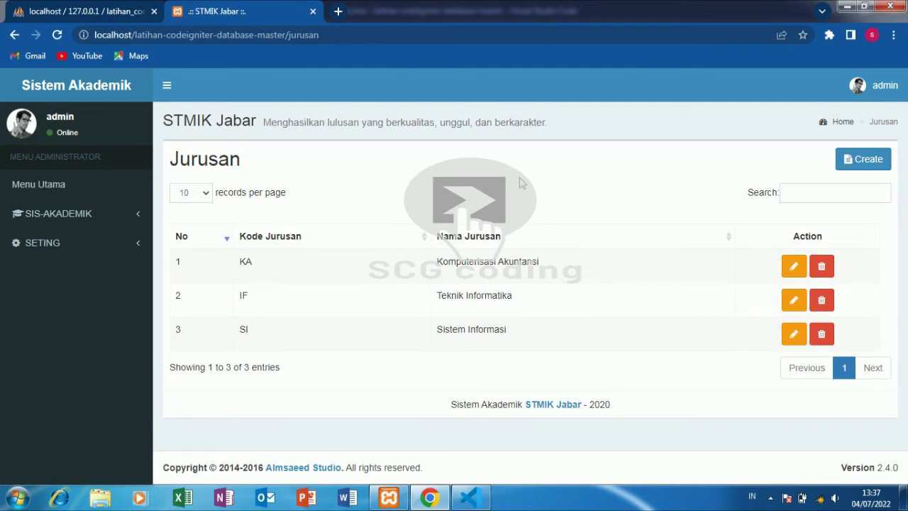
pyautogui.click(843, 165)
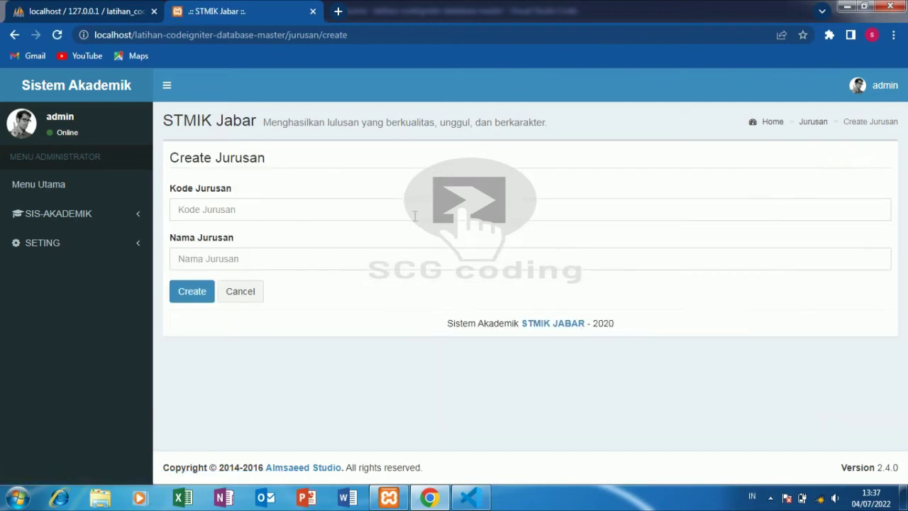
pyautogui.click(252, 293)
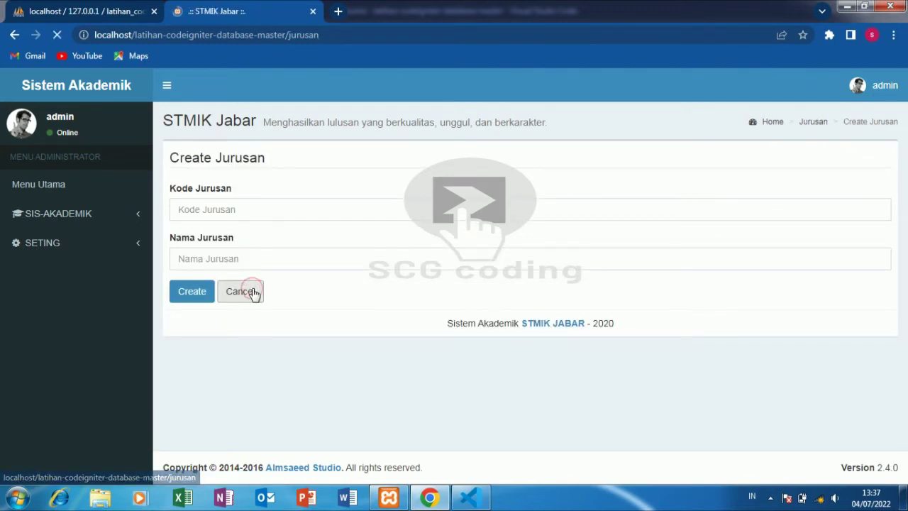
pyautogui.click(838, 160)
pyautogui.click(387, 206)
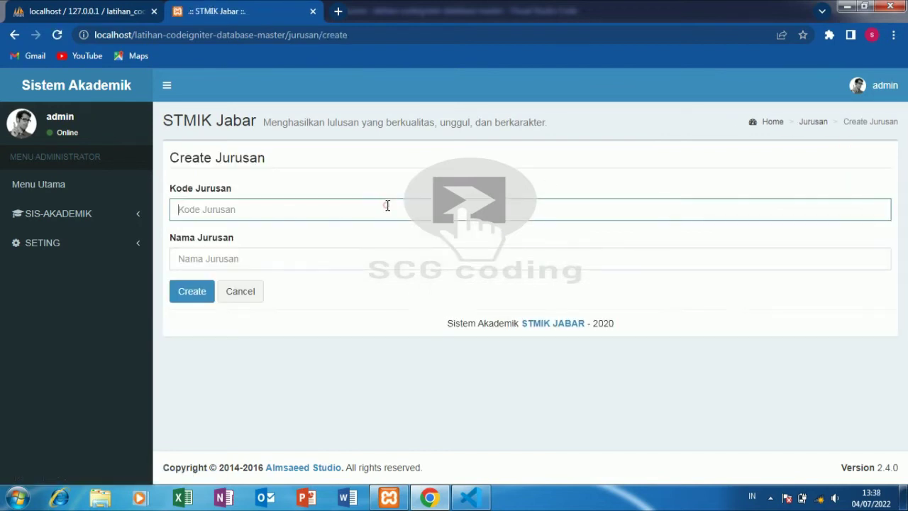
pyautogui.write('mtk')
pyautogui.click(372, 254)
pyautogui.write('mate')
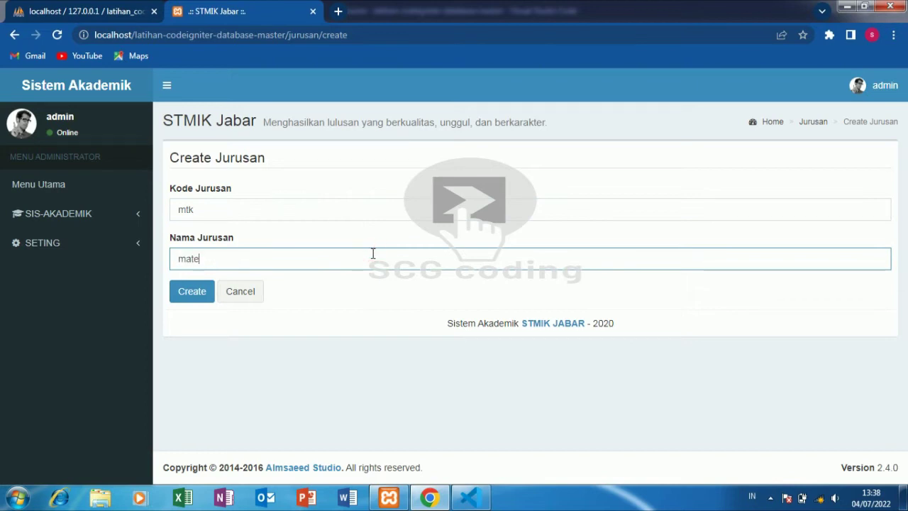
pyautogui.click(194, 294)
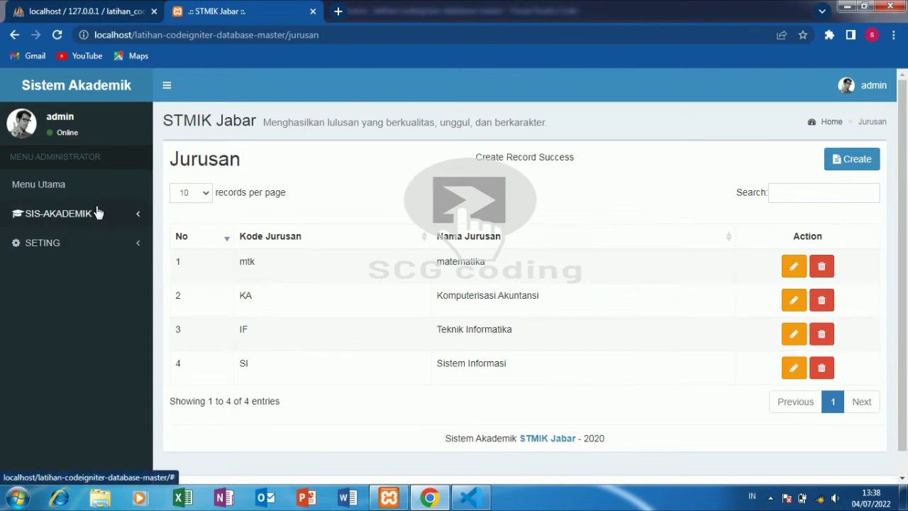
# Step: Create a Program Studi record with Kode Prodi stk, Nama Prodi statistika and Jurusan Matematika
pyautogui.click(95, 210)
pyautogui.click(74, 298)
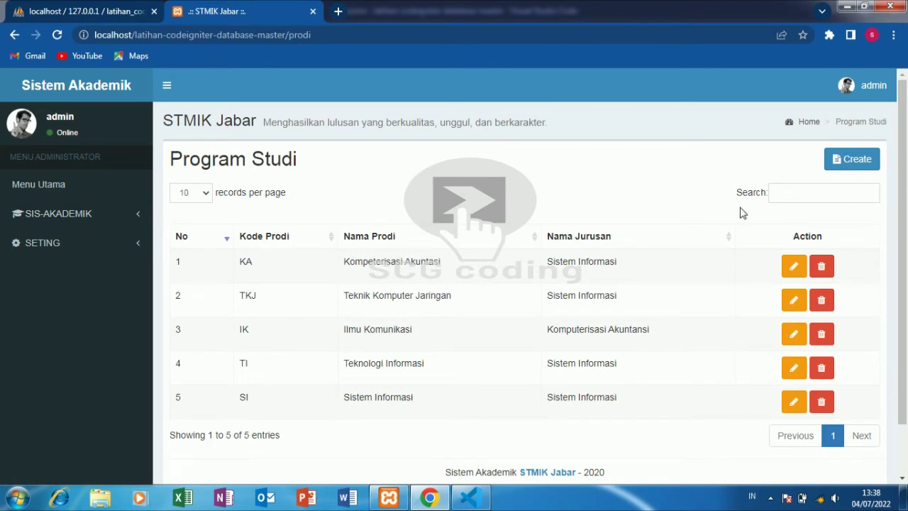
pyautogui.click(850, 160)
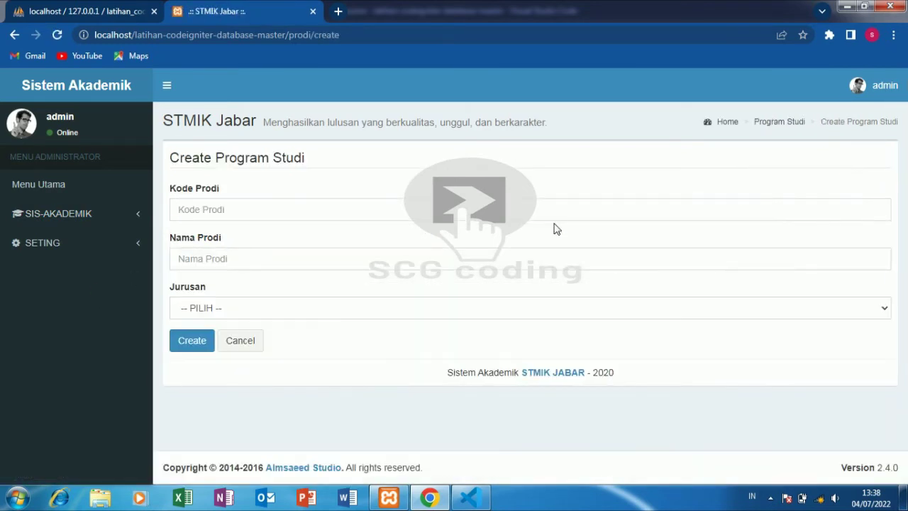
pyautogui.click(356, 207)
pyautogui.write('stk')
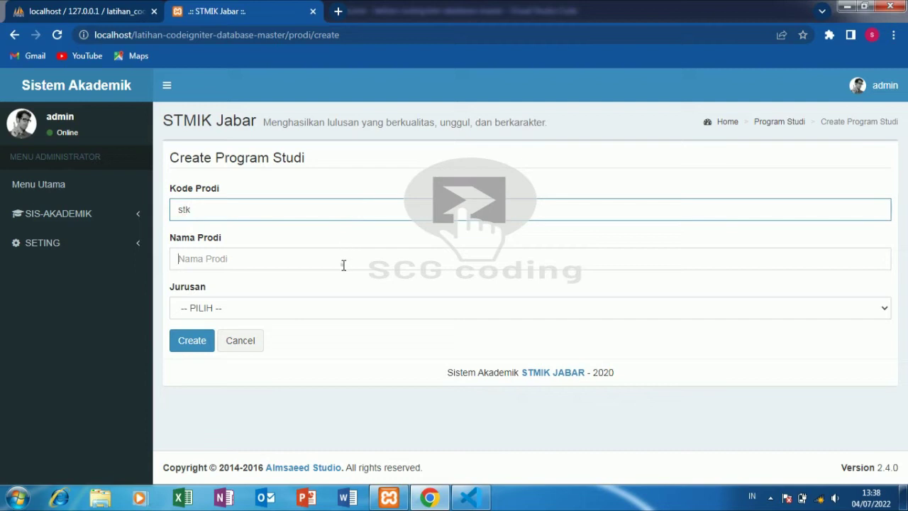
pyautogui.click(343, 265)
pyautogui.write('statistika')
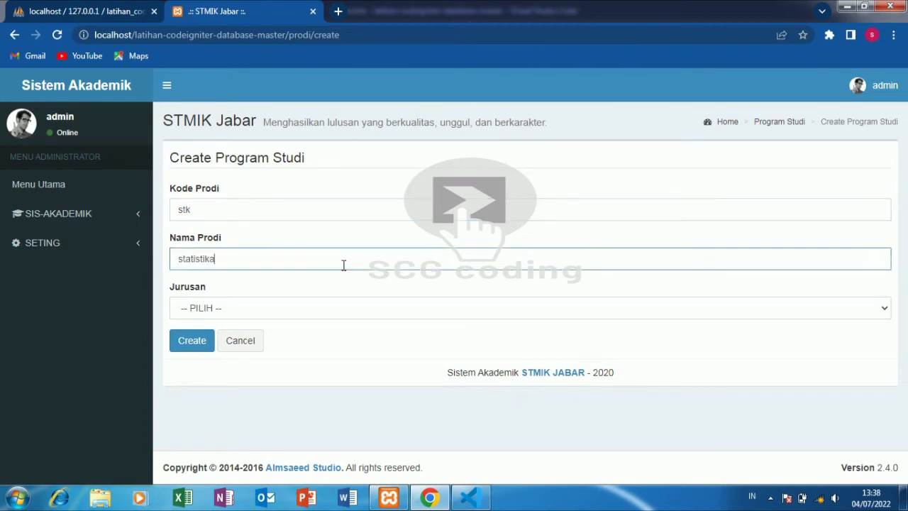
pyautogui.click(331, 307)
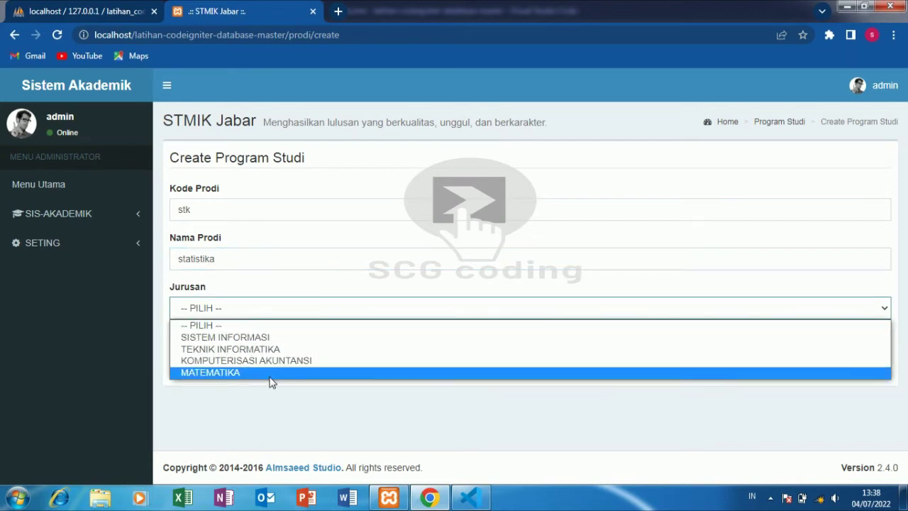
pyautogui.click(270, 375)
pyautogui.click(205, 343)
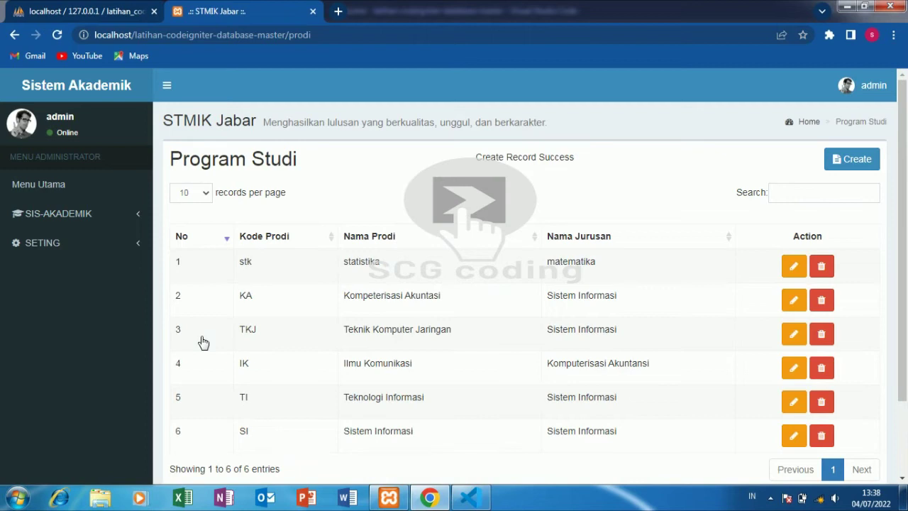
# Step: Start a new Mata Kuliah record with Kode Matakuliah mtd and Nama Matakuliah matematika dasar
pyautogui.click(111, 213)
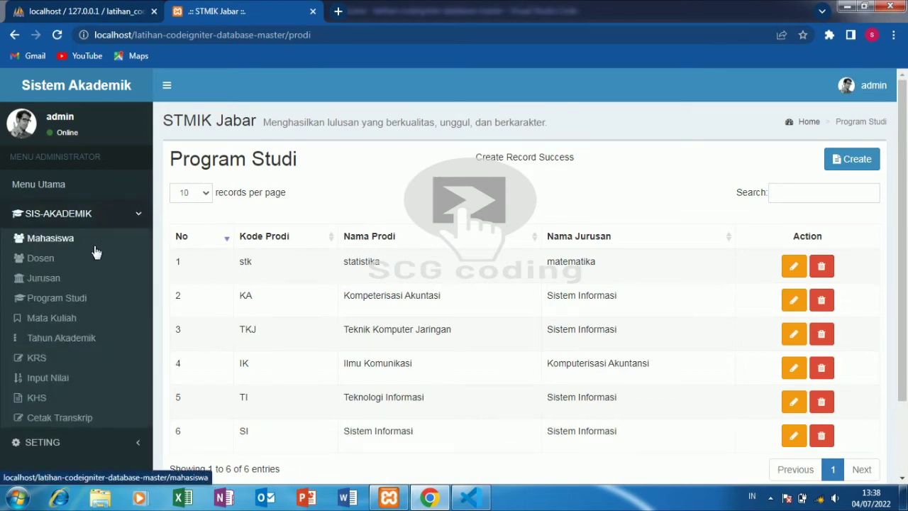
pyautogui.click(65, 323)
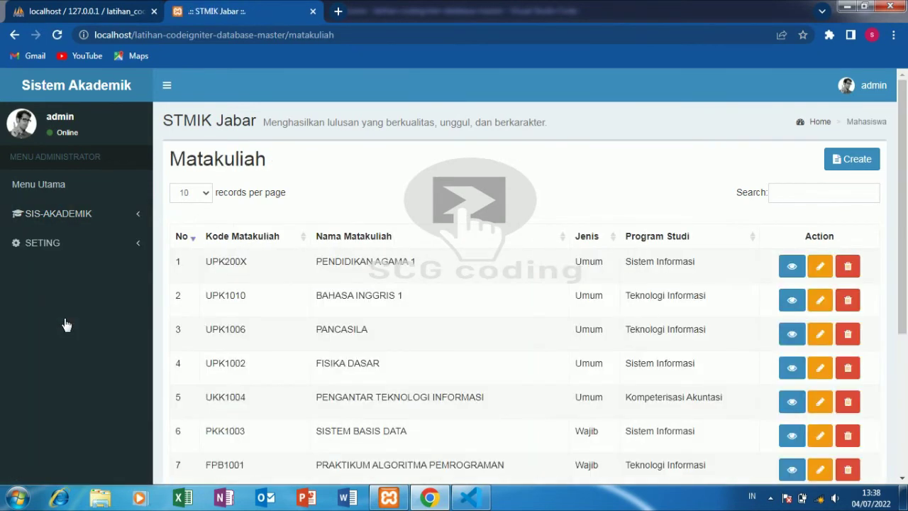
pyautogui.scroll(-3, 786, 183)
pyautogui.scroll(3, 809, 149)
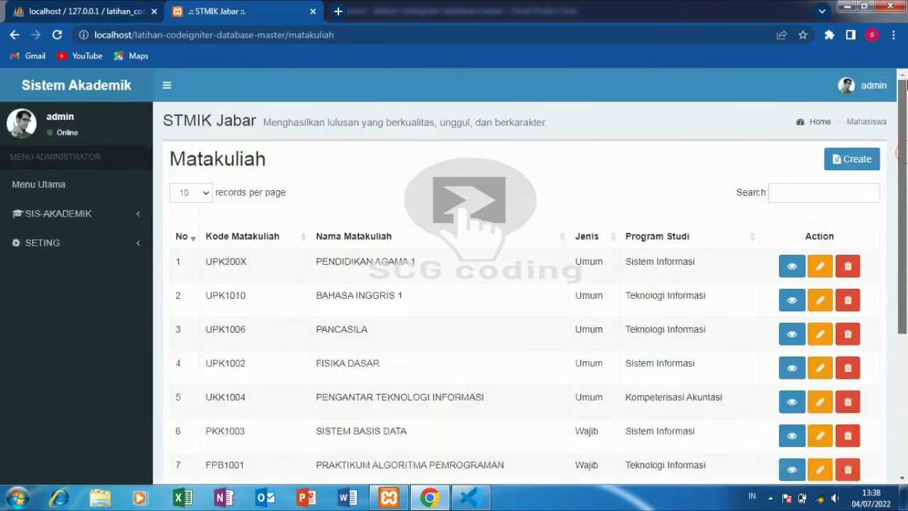
pyautogui.click(839, 161)
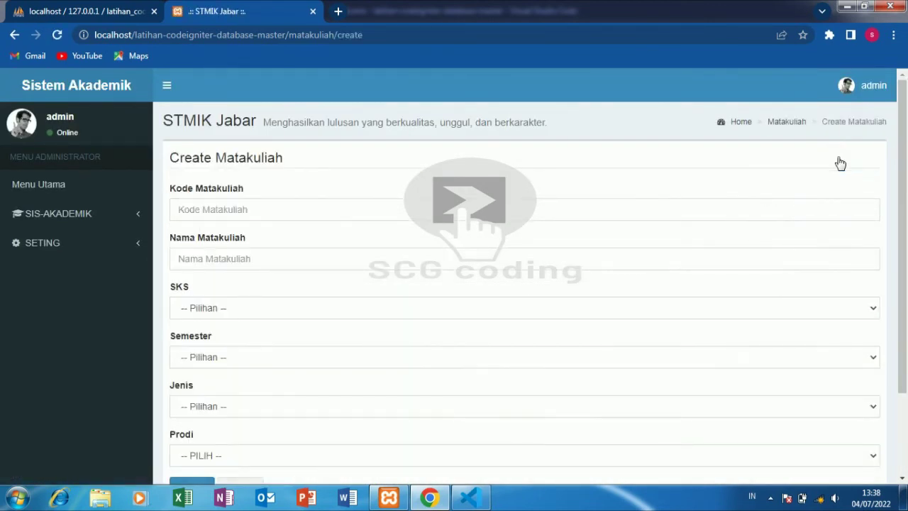
pyautogui.moveTo(904, 96)
pyautogui.mouseDown()
pyautogui.moveTo(905, 160)
pyautogui.moveTo(906, 97)
pyautogui.mouseUp()
pyautogui.click(114, 221)
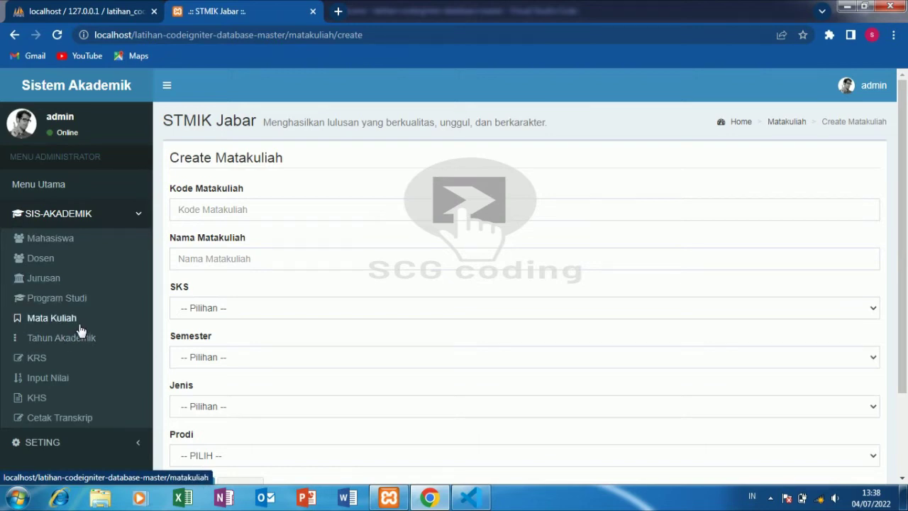
pyautogui.click(235, 208)
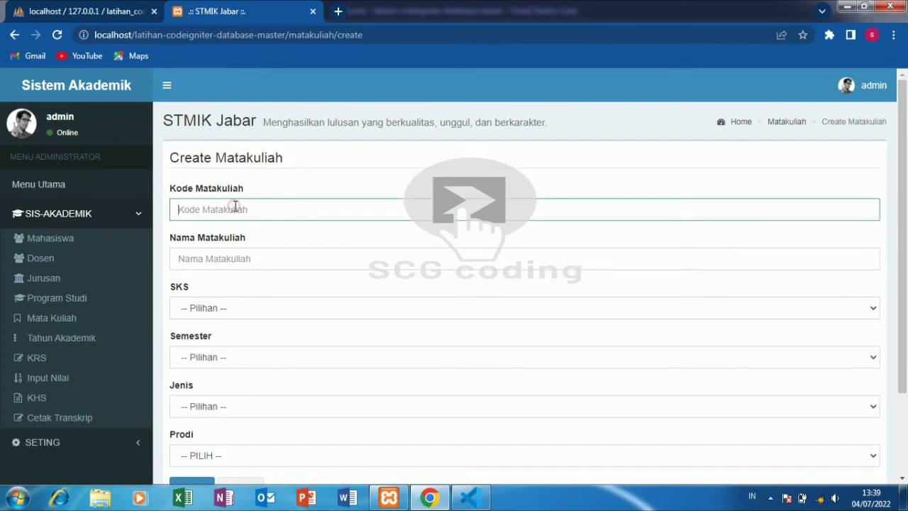
pyautogui.write('ma')
pyautogui.click(232, 258)
pyautogui.write('matematika dasar')
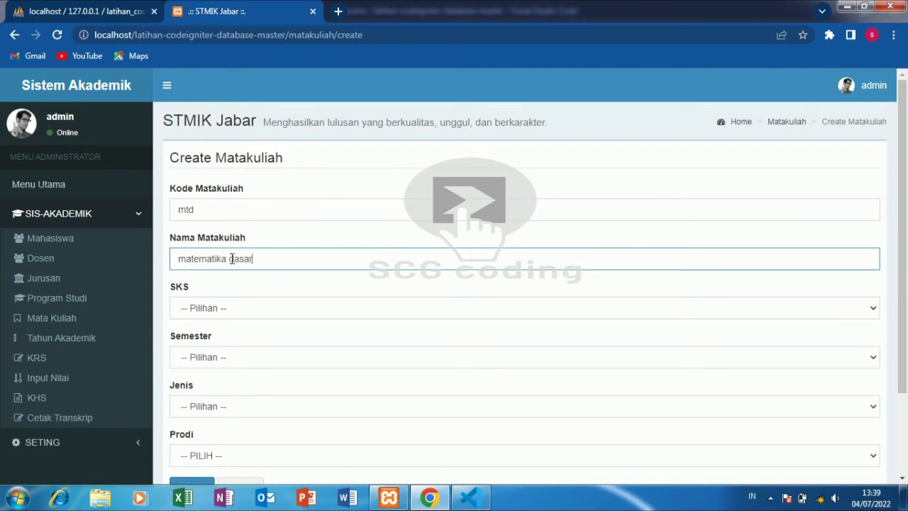
# Step: Set the new course's SKS to 2, Semester to 2, Jenis to Wajib and Prodi to Statistika, and save the record
pyautogui.click(258, 318)
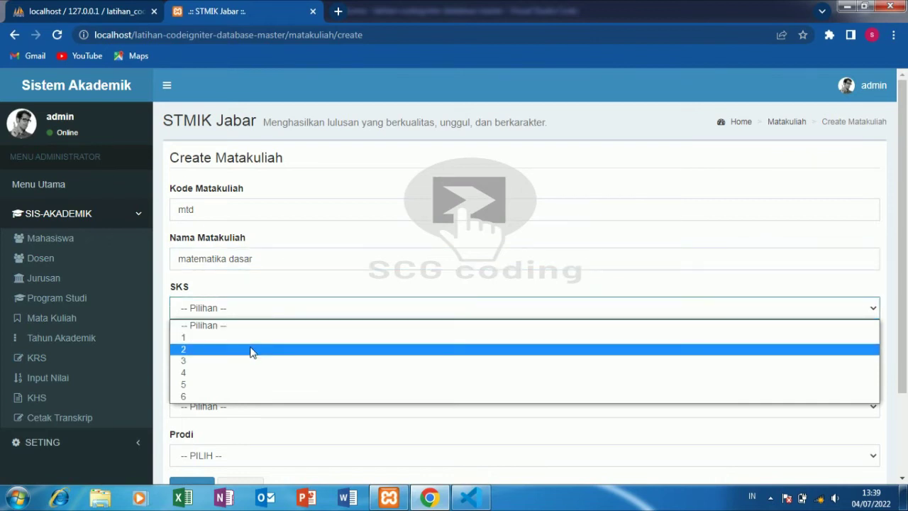
pyautogui.click(252, 350)
pyautogui.click(252, 349)
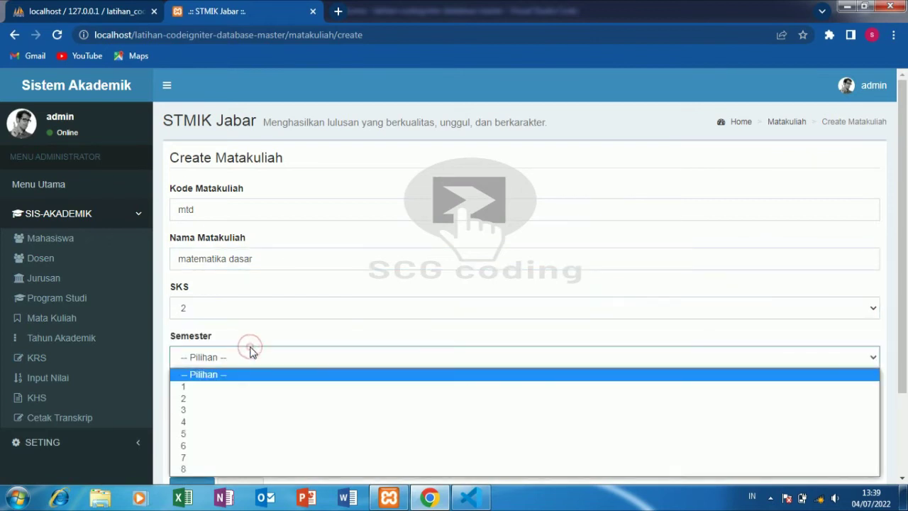
pyautogui.click(230, 396)
pyautogui.click(227, 408)
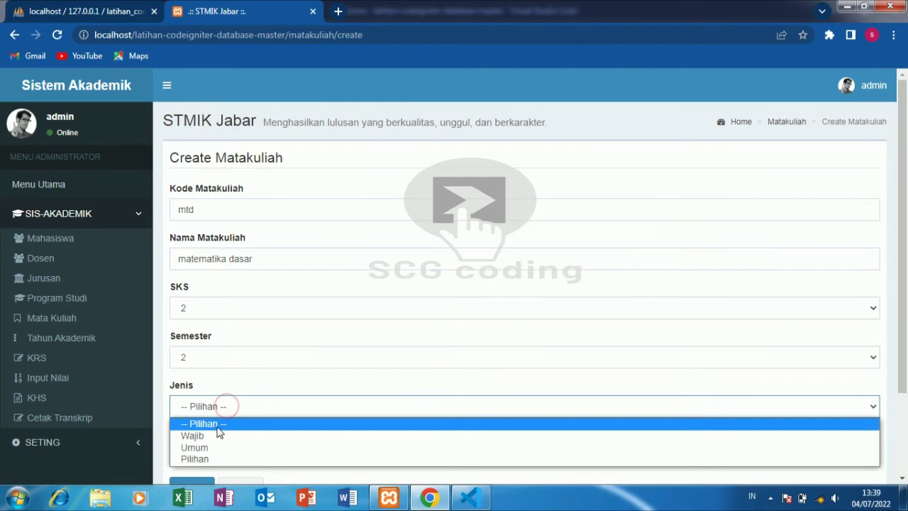
pyautogui.click(214, 437)
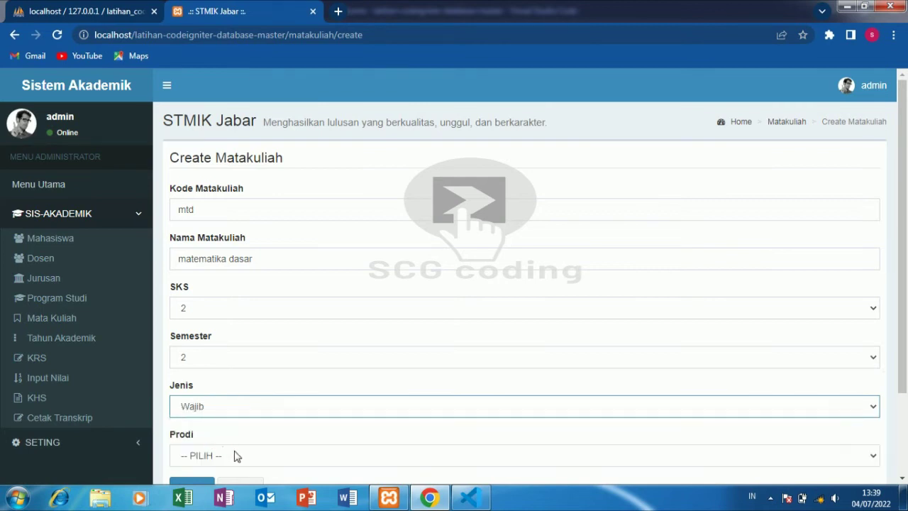
pyautogui.click(238, 456)
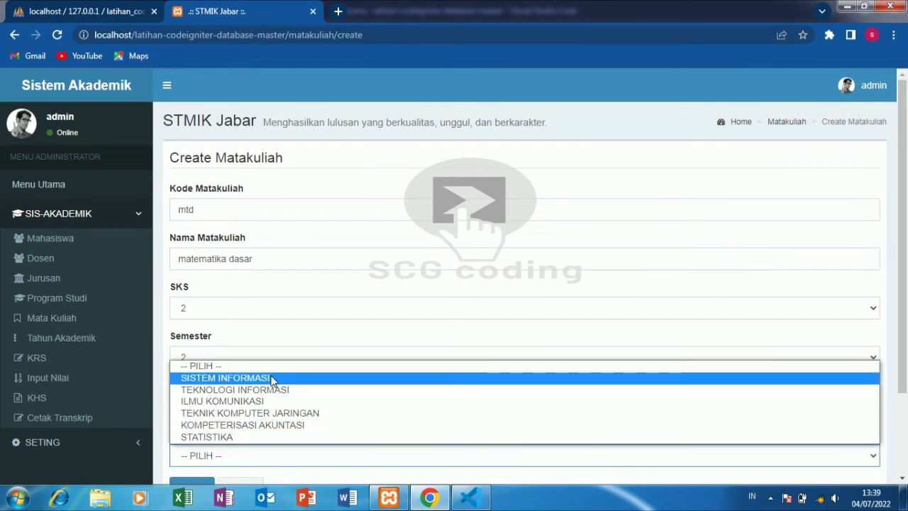
pyautogui.click(248, 438)
pyautogui.moveTo(905, 271); pyautogui.dragTo(905, 351)
pyautogui.click(186, 381)
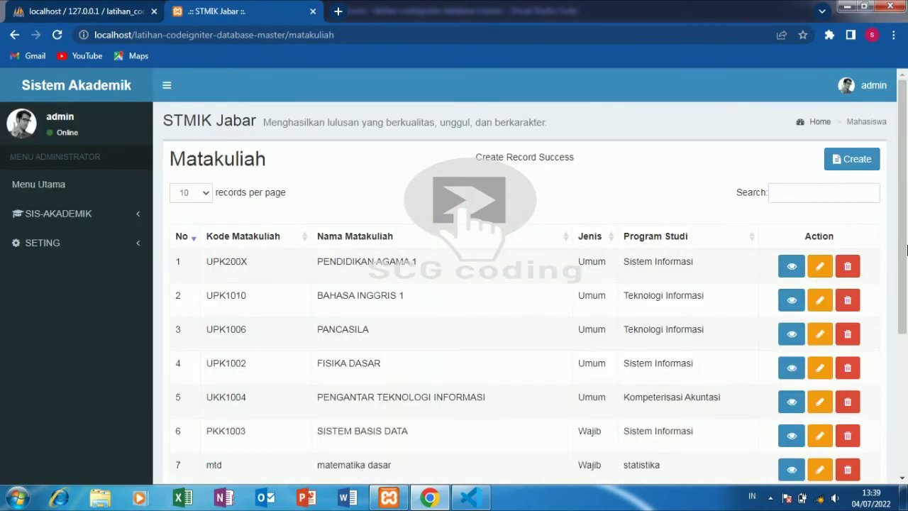
# Step: Show 25 records per page in the Matakuliah list and locate the matematika dasar course
pyautogui.moveTo(906, 249); pyautogui.dragTo(884, 379)
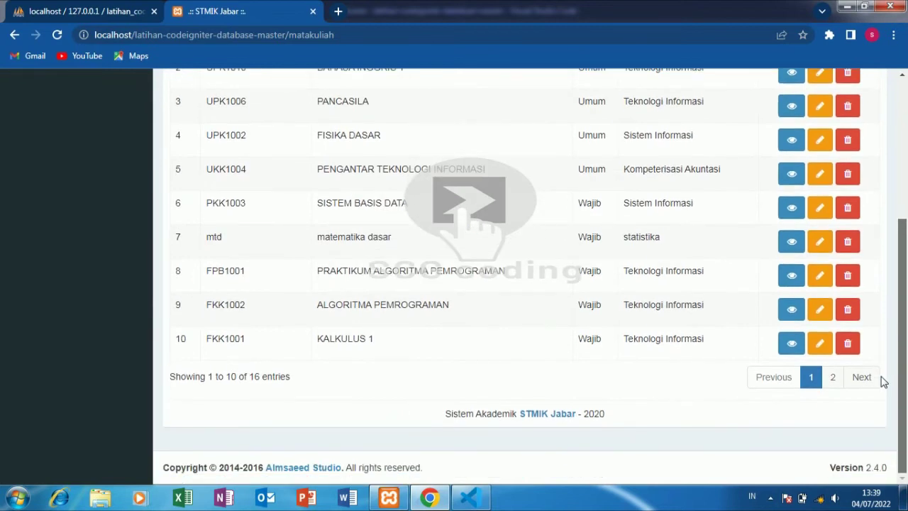
pyautogui.scroll(4, 884, 381)
pyautogui.click(191, 193)
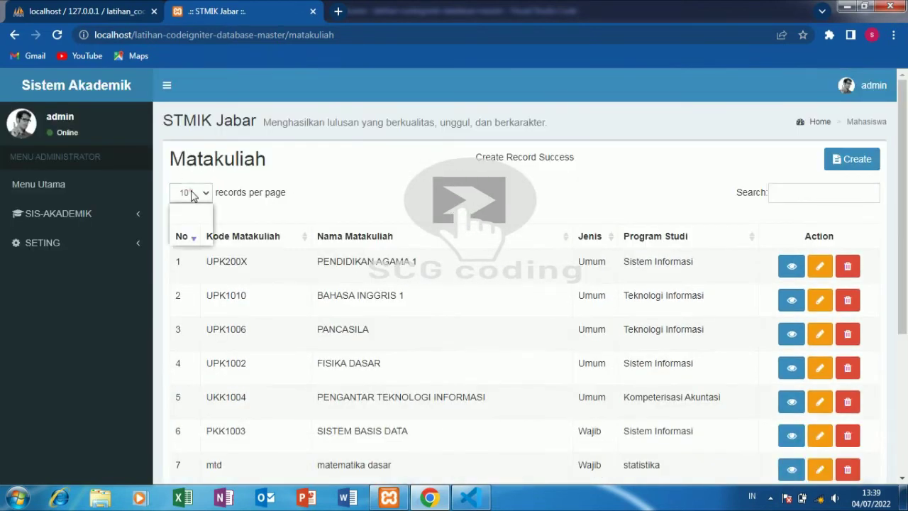
pyautogui.click(189, 216)
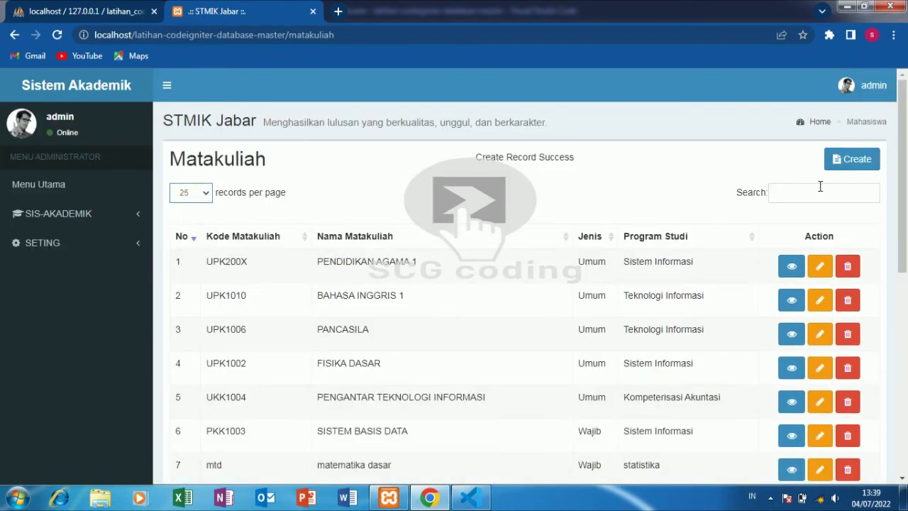
pyautogui.moveTo(903, 156); pyautogui.dragTo(906, 226)
pyautogui.click(331, 300)
pyautogui.moveTo(445, 321); pyautogui.dragTo(269, 310)
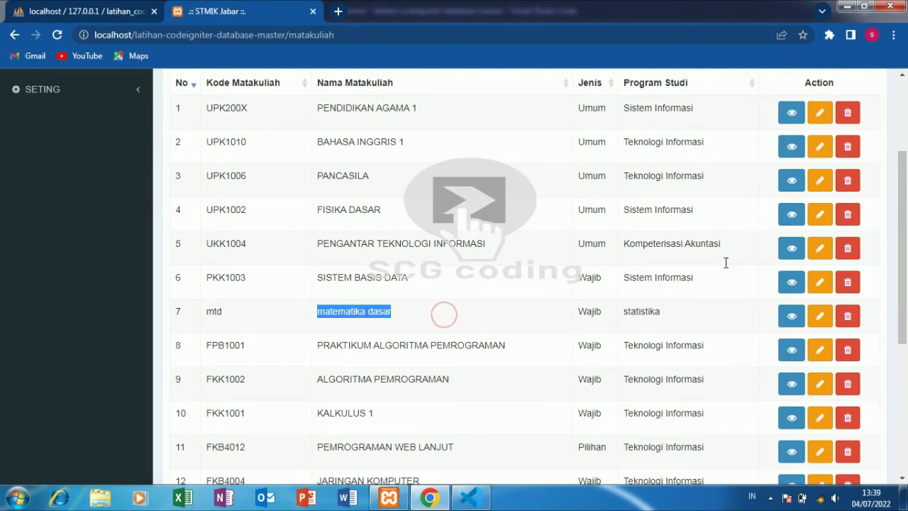
# Step: Open the detail page of the PENDIDIKAN AGAMA 1 course
pyautogui.moveTo(905, 224); pyautogui.dragTo(906, 203)
pyautogui.click(789, 150)
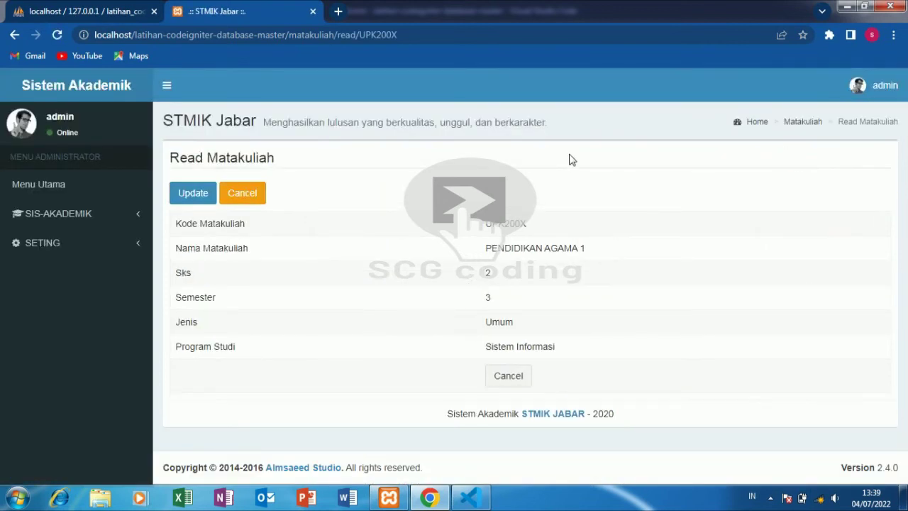
# Step: View the Tahun Akademik list and open its form for creating an academic year
pyautogui.click(126, 213)
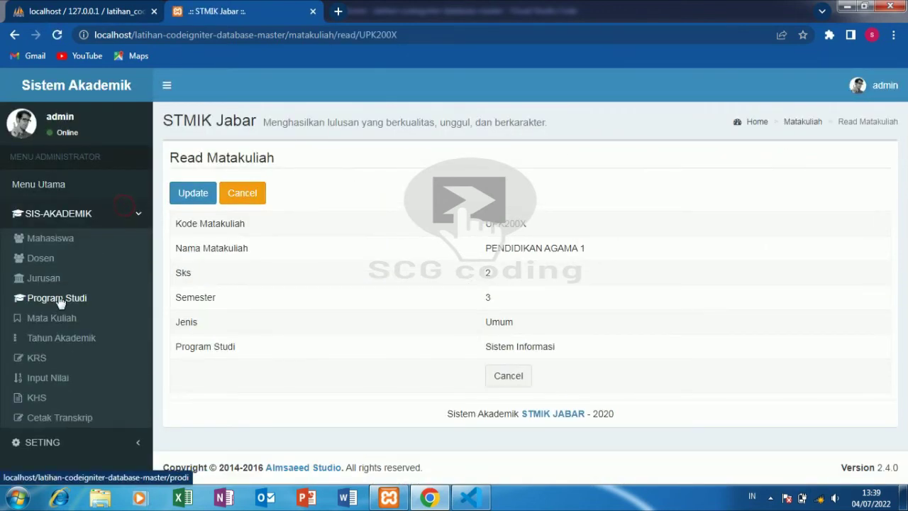
pyautogui.click(55, 348)
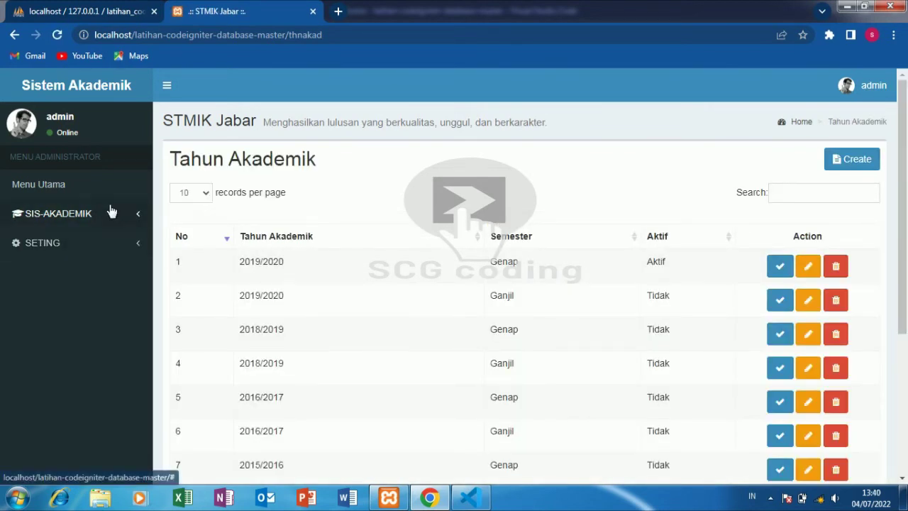
pyautogui.click(835, 162)
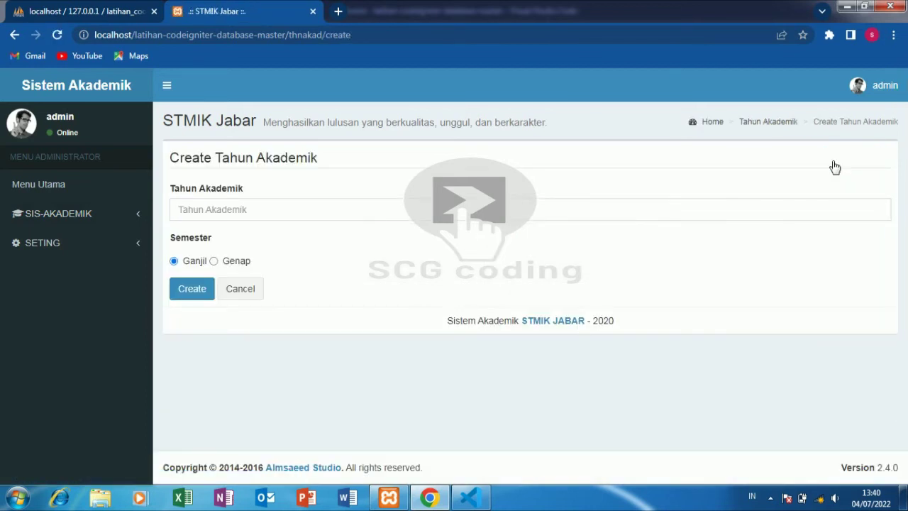
# Step: Open the student's Kartu Rencana Studi for 2019/2020 Genap using the saved student number
pyautogui.click(120, 213)
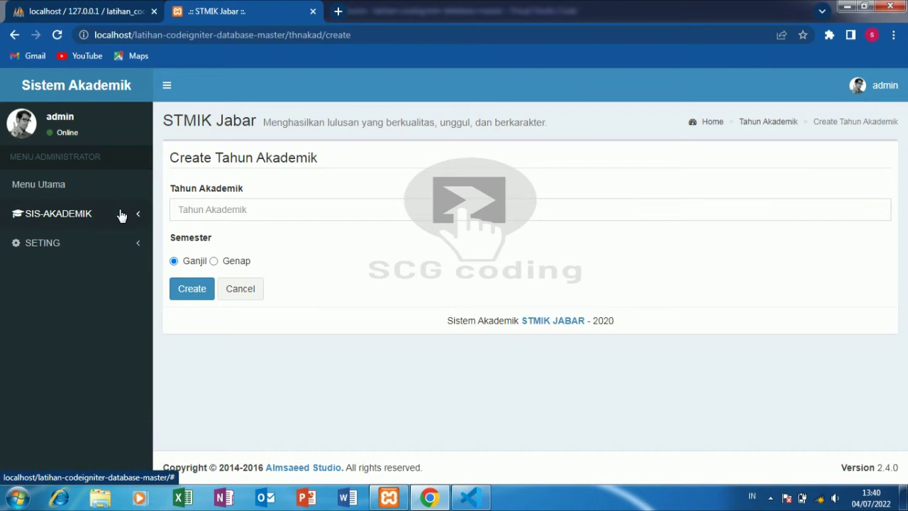
pyautogui.click(41, 361)
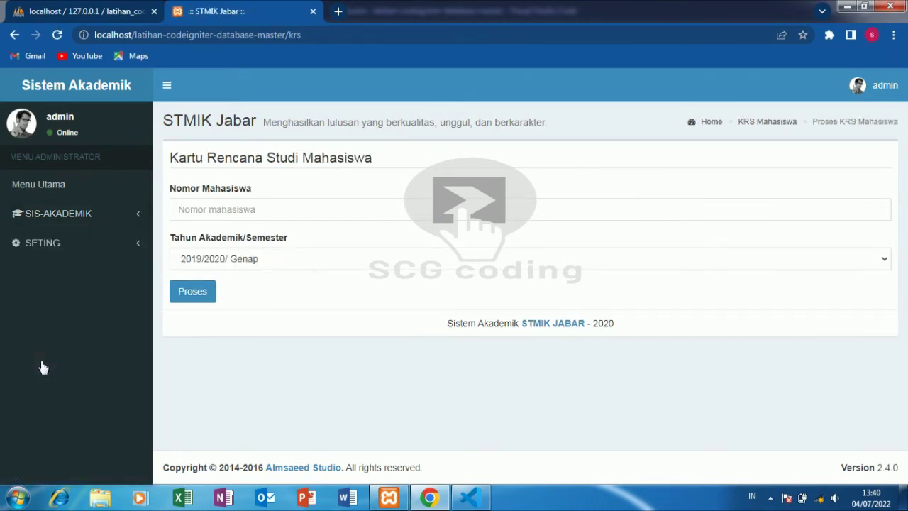
pyautogui.click(296, 205)
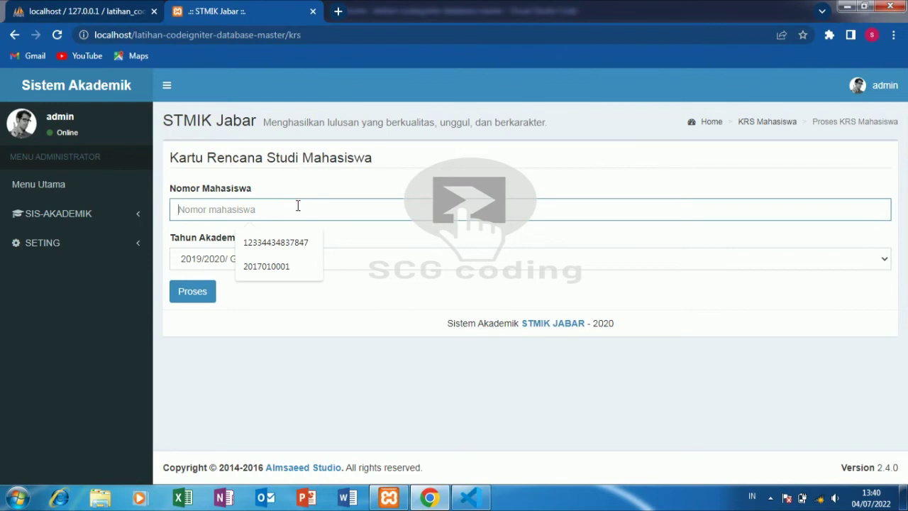
pyautogui.click(274, 267)
pyautogui.click(186, 296)
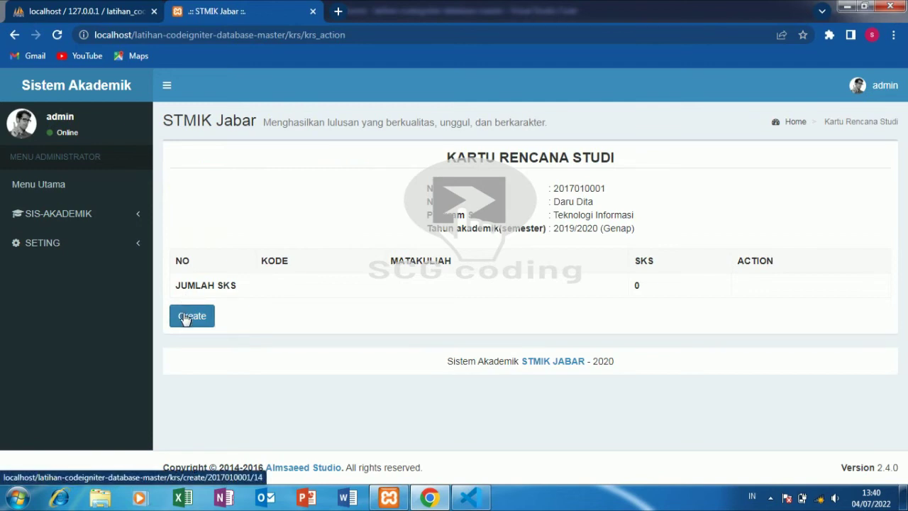
# Step: Add the matematika dasar course to the student's KRS and save it
pyautogui.click(185, 319)
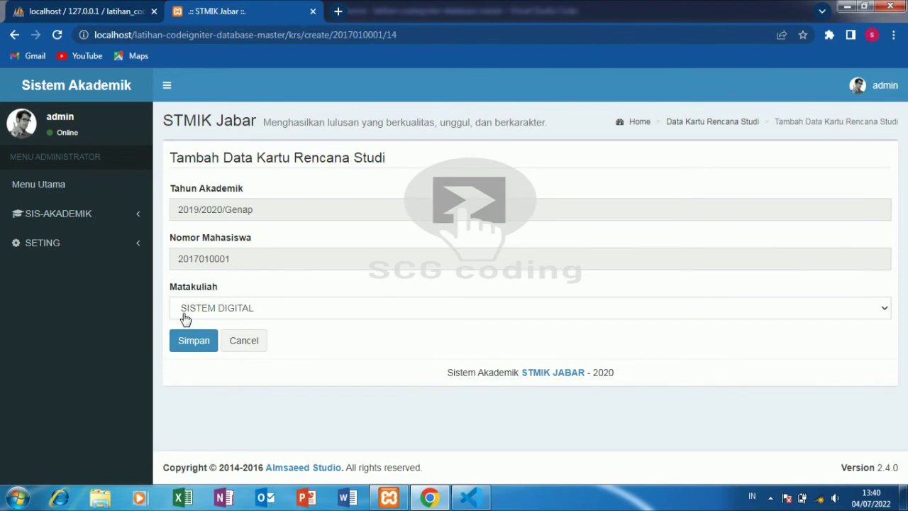
pyautogui.click(186, 317)
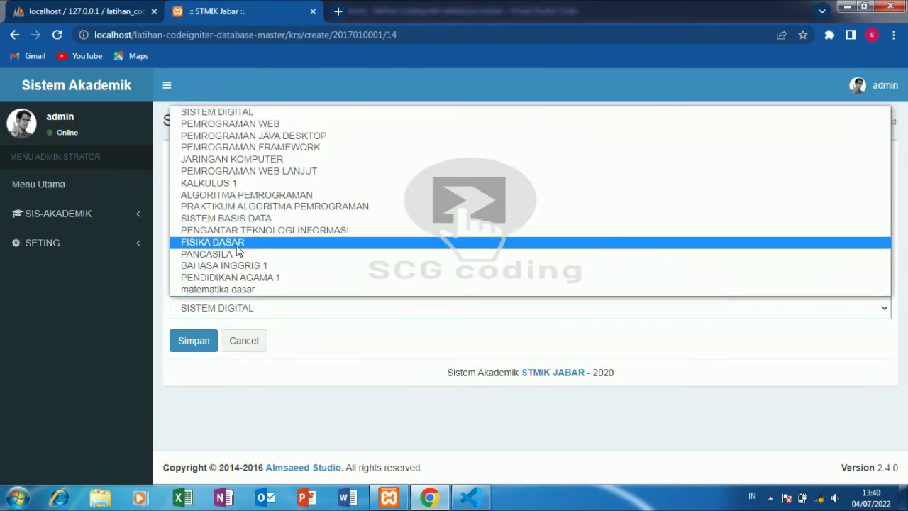
pyautogui.click(213, 290)
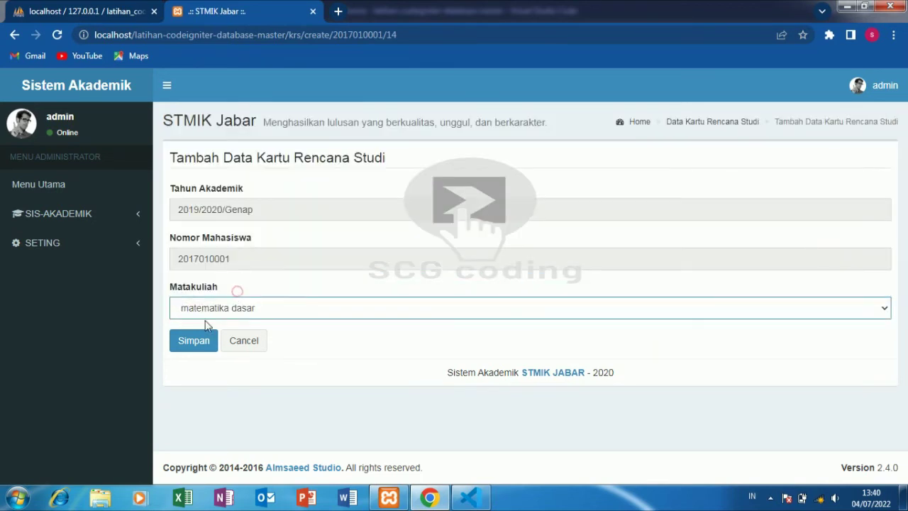
pyautogui.click(196, 341)
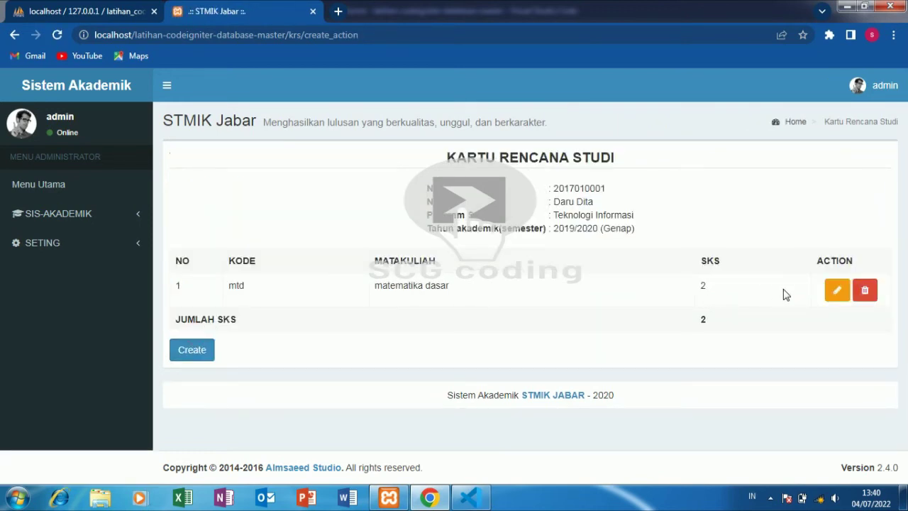
# Step: Check the edit form of the matematika dasar entry without saving, and reopen the student's KRS for 2019/2020 Genap
pyautogui.click(838, 290)
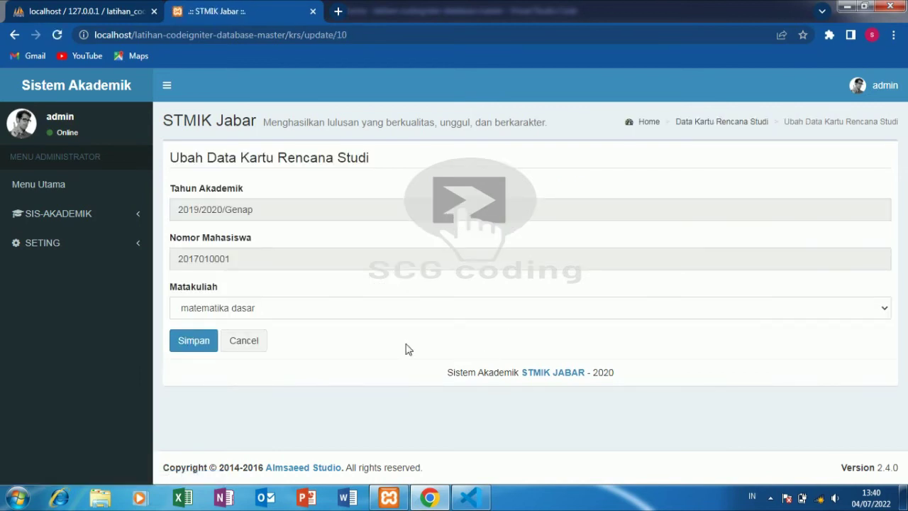
pyautogui.click(256, 341)
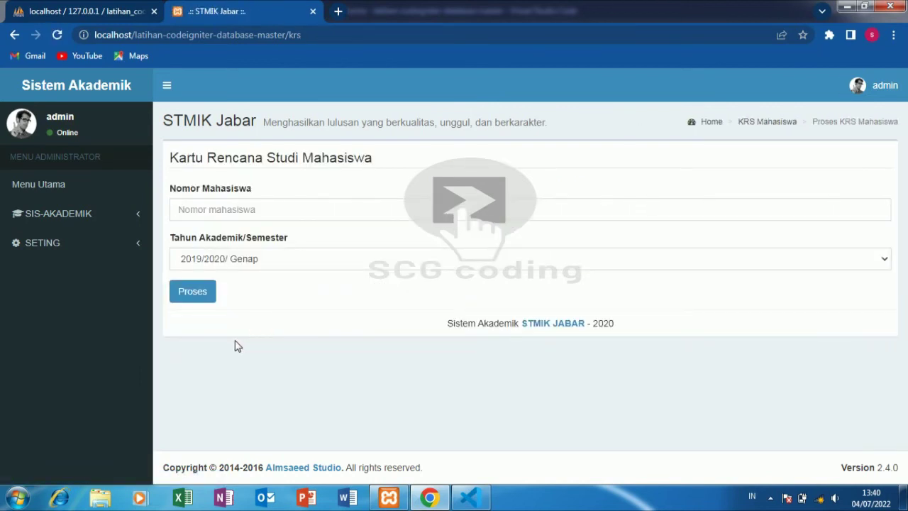
pyautogui.click(190, 291)
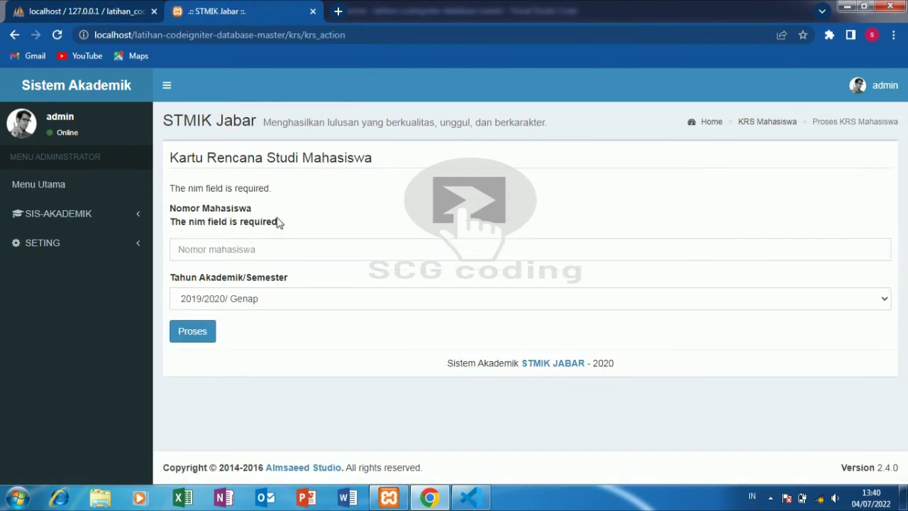
pyautogui.click(273, 254)
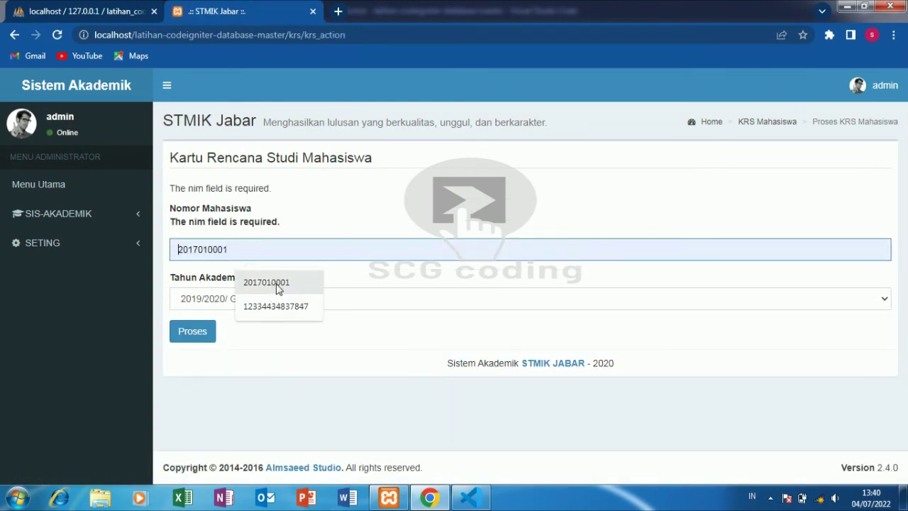
pyautogui.click(276, 284)
pyautogui.click(188, 331)
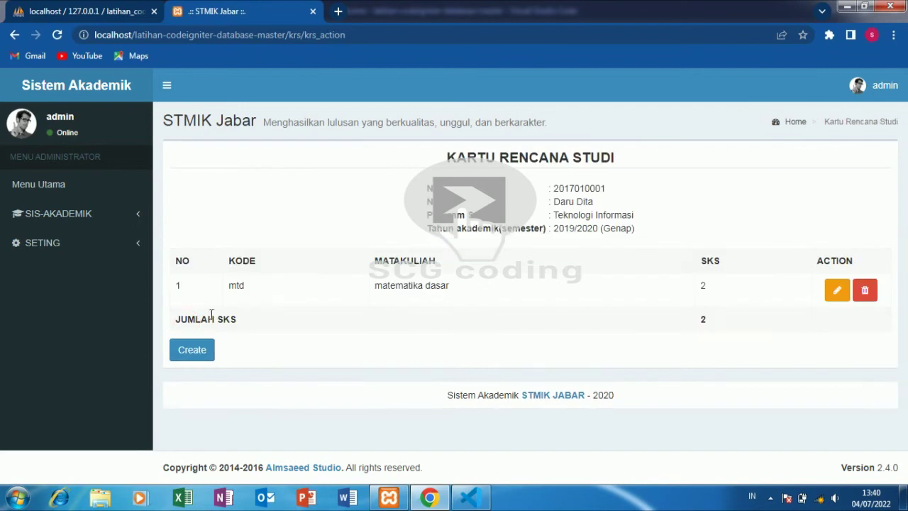
# Step: Add the SISTEM DIGITAL course to the student's KRS and save it
pyautogui.click(197, 351)
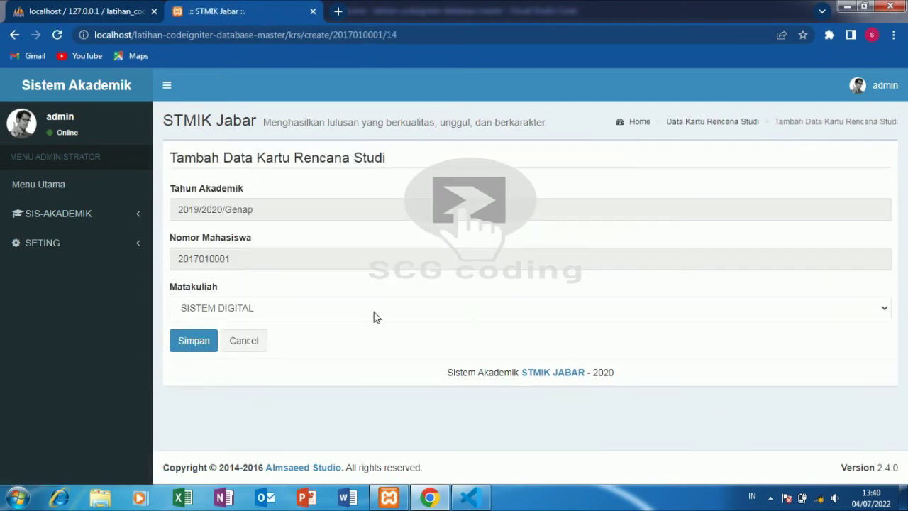
pyautogui.click(425, 306)
pyautogui.click(424, 307)
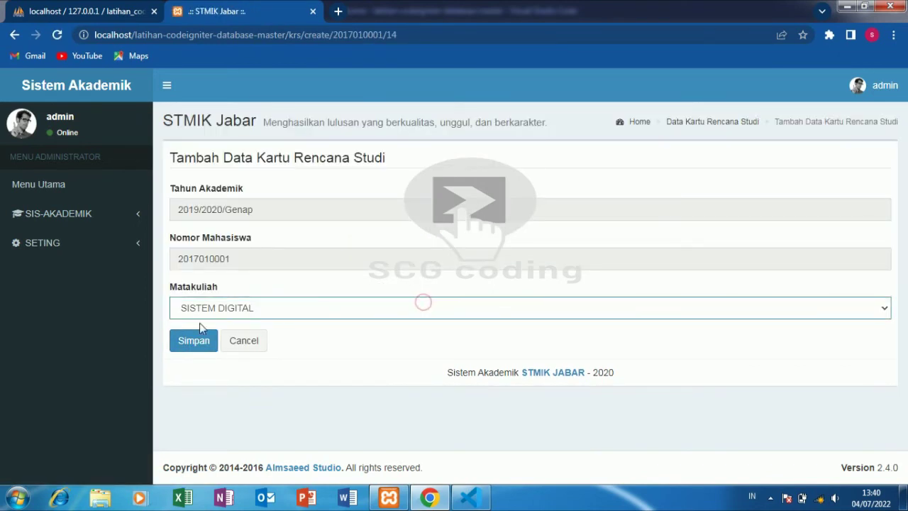
pyautogui.click(196, 342)
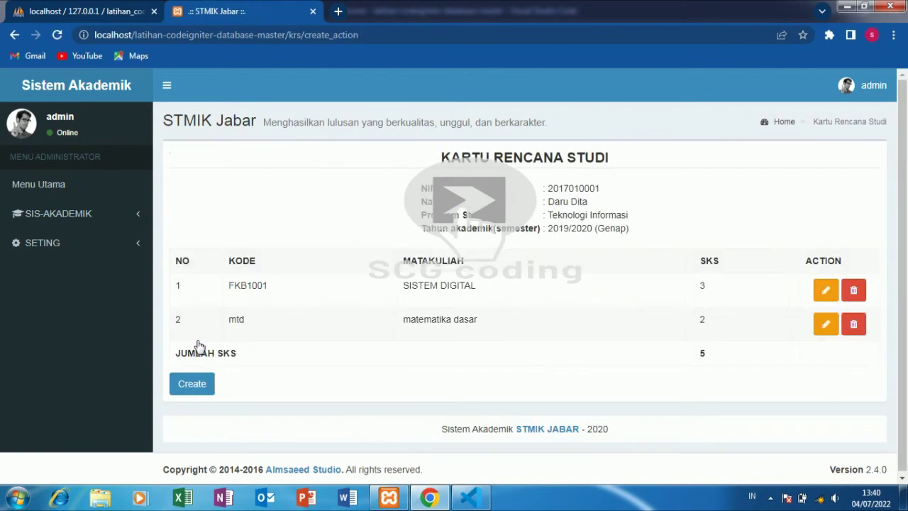
# Step: Open the Input Nilai grade entry for Kode Matakuliah mtd in academic year 2019/2020 Genap
pyautogui.click(97, 216)
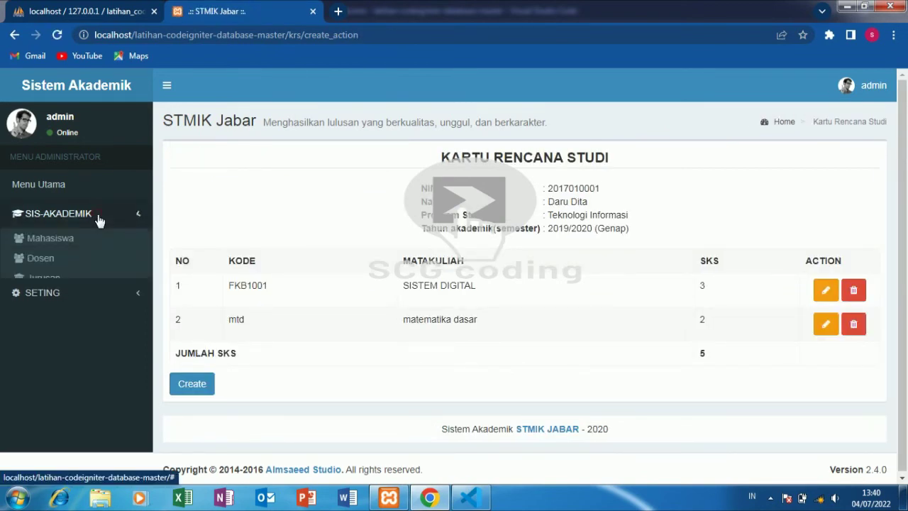
pyautogui.click(58, 384)
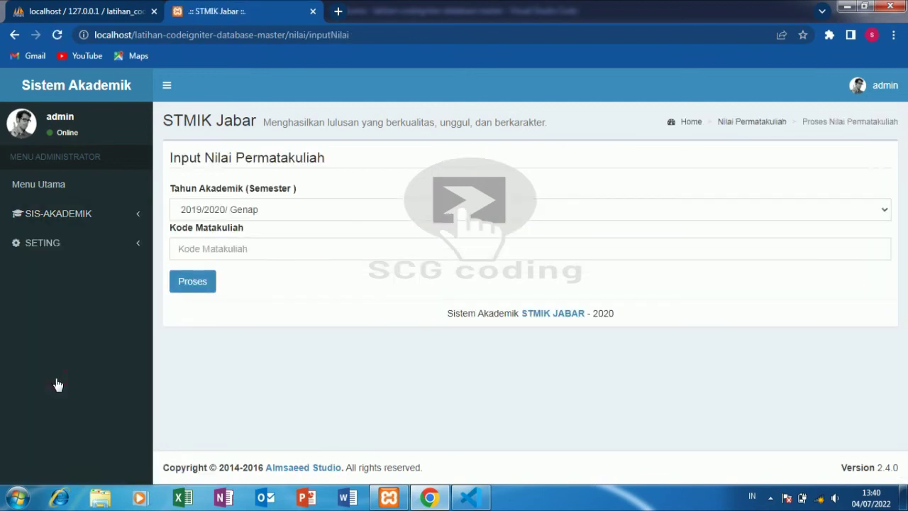
pyautogui.click(294, 245)
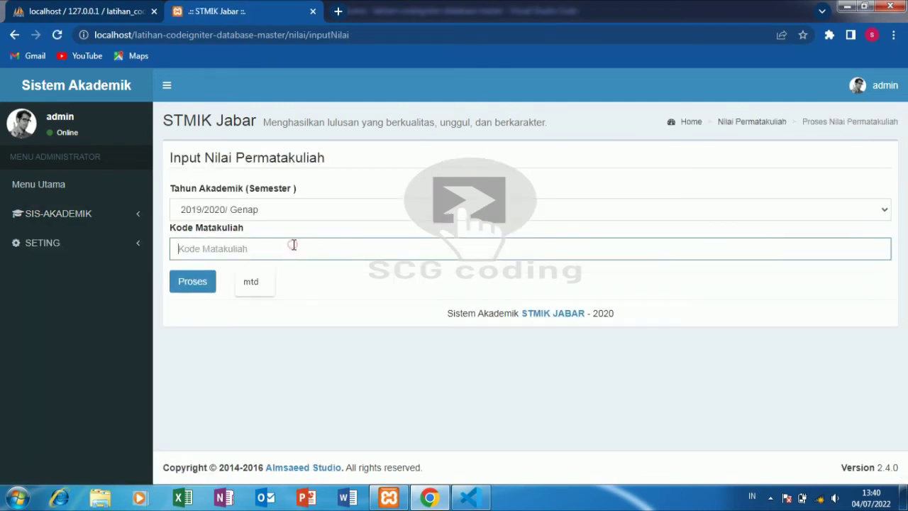
pyautogui.click(252, 281)
pyautogui.click(193, 282)
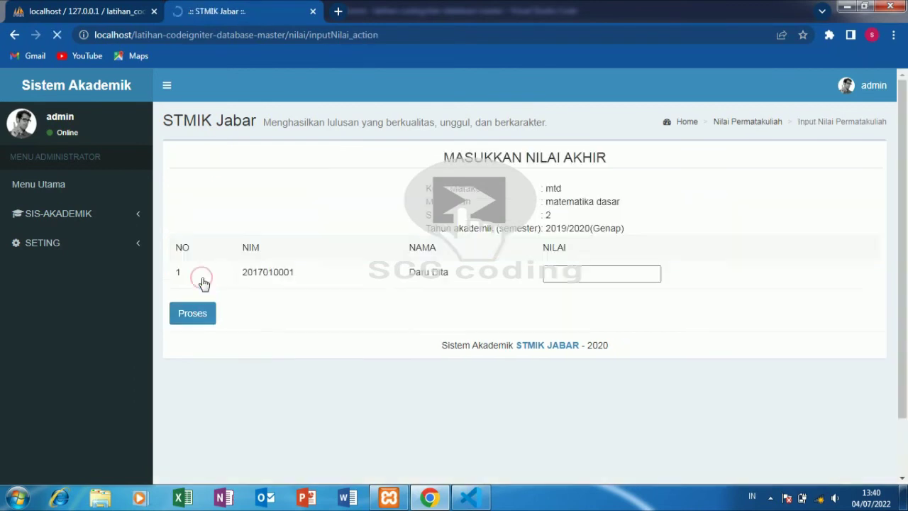
# Step: Enter 80 as the student's final grade for matematika dasar and submit it
pyautogui.click(557, 277)
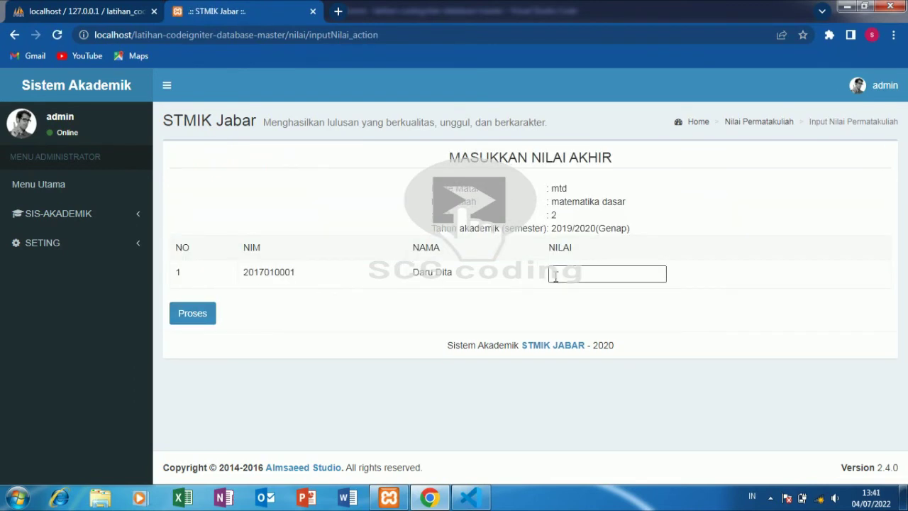
pyautogui.write('80')
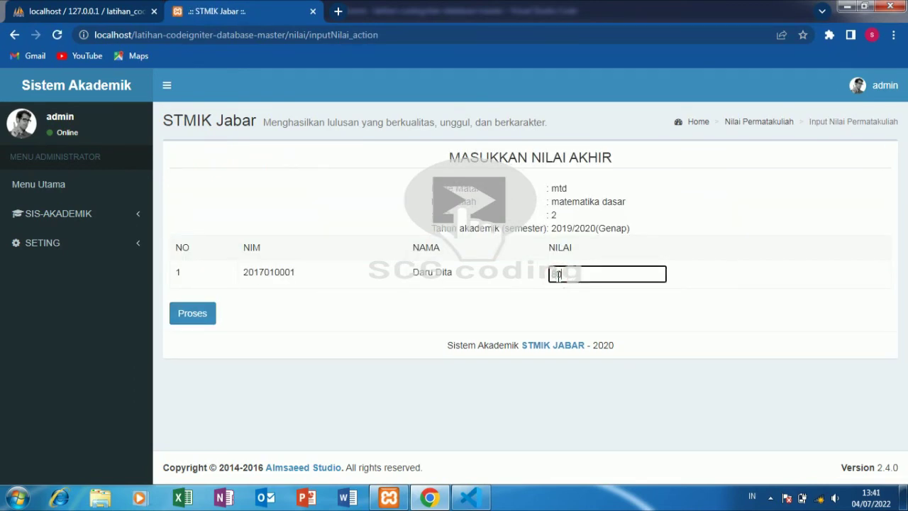
pyautogui.click(190, 314)
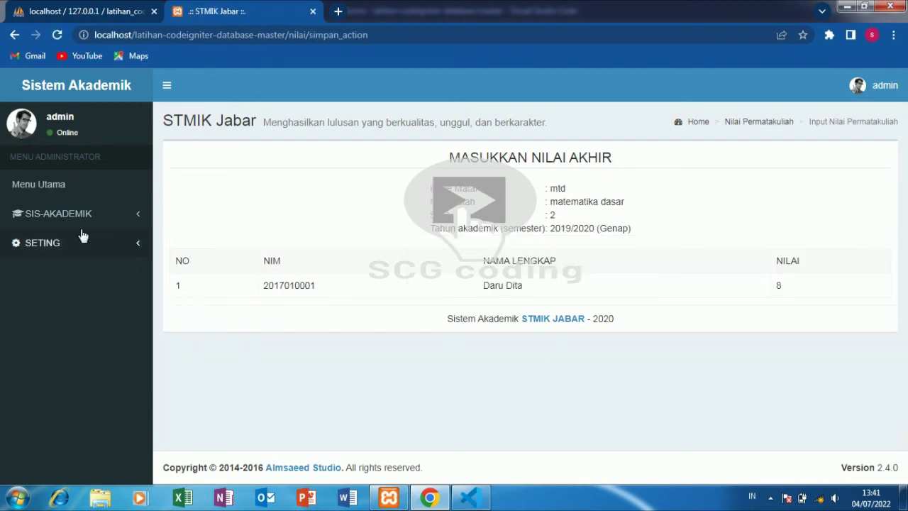
# Step: Show the student's Kartu Hasil Studi for 2019/2020 Genap using the saved student number
pyautogui.click(101, 214)
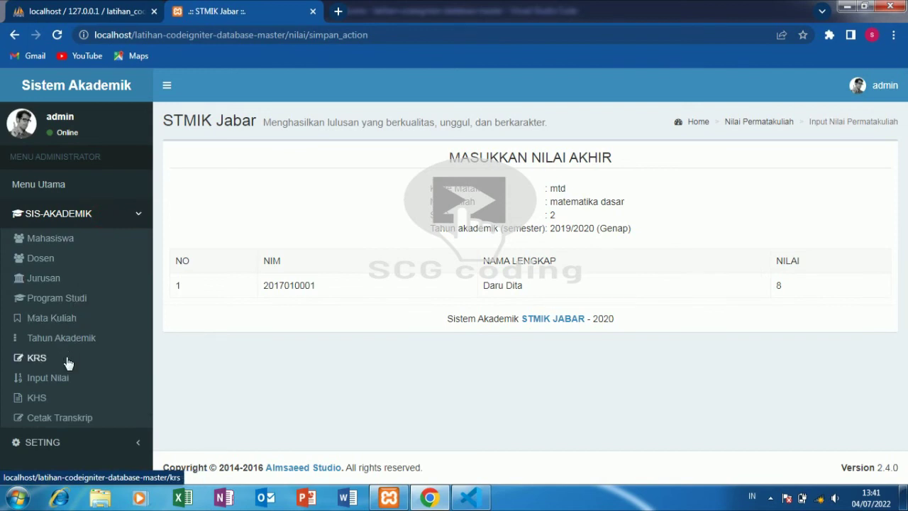
pyautogui.click(45, 401)
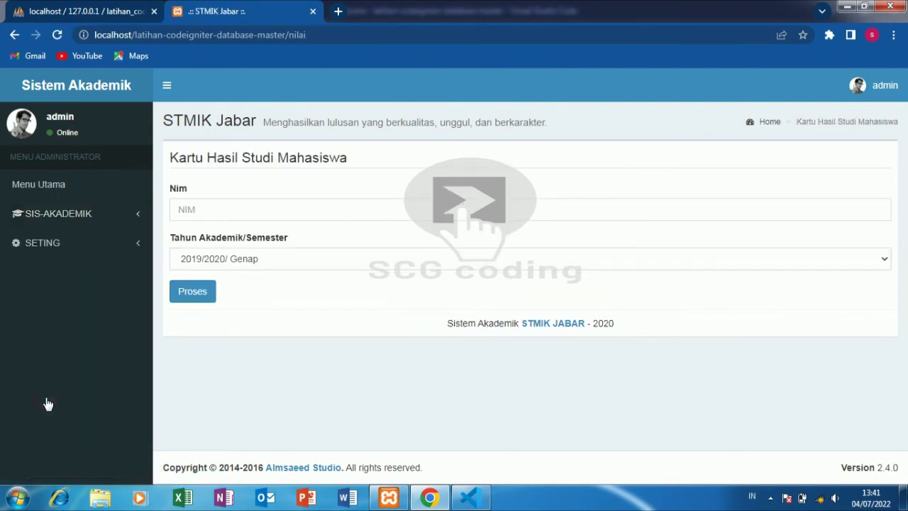
pyautogui.click(280, 211)
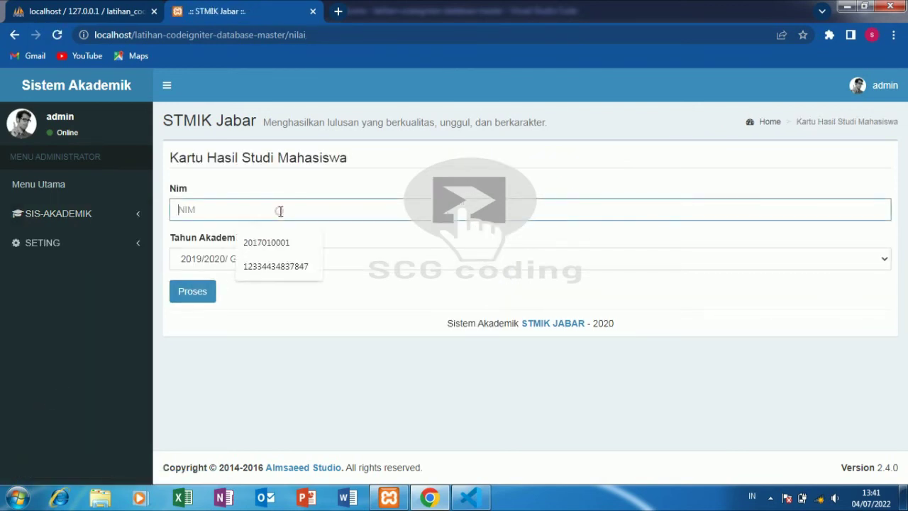
pyautogui.click(273, 239)
pyautogui.click(193, 291)
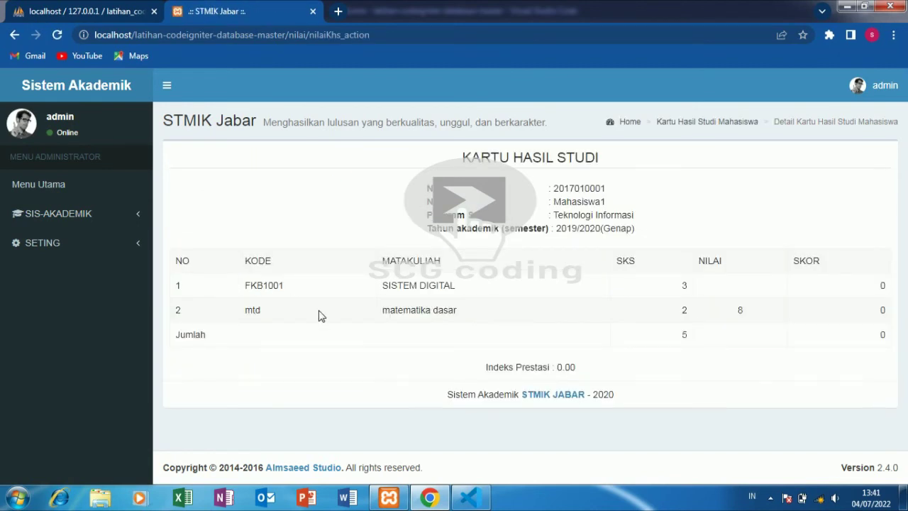
# Step: Preview the print layout of the Kartu Hasil Studi page and close it without printing
pyautogui.click(107, 223)
pyautogui.click(452, 279)
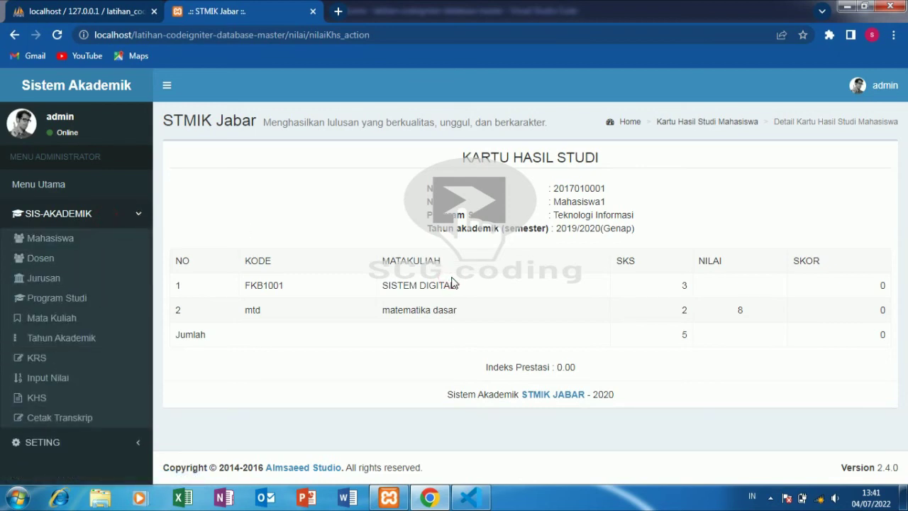
pyautogui.hotkey('ctrl', 'p')
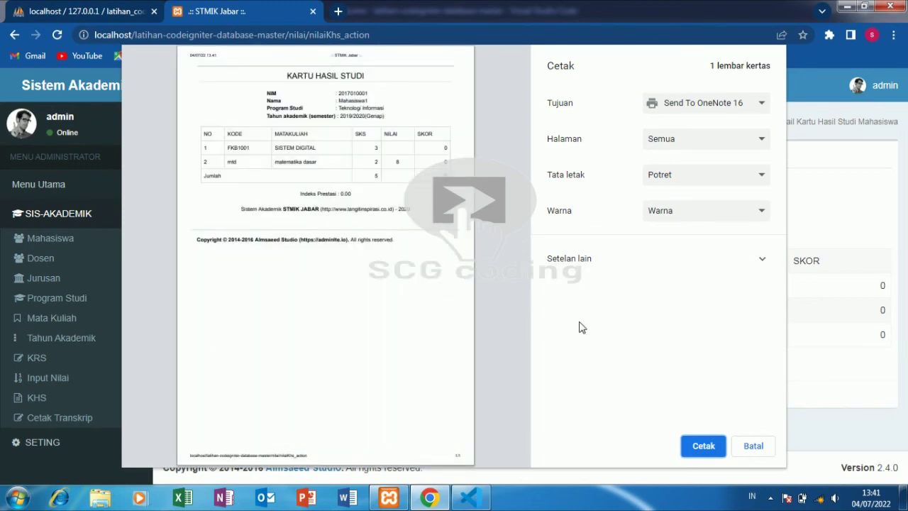
pyautogui.click(754, 447)
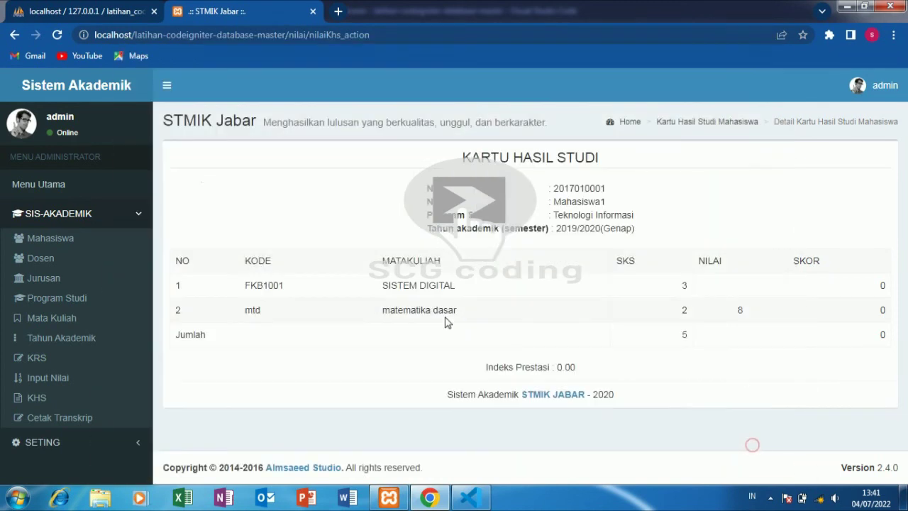
# Step: Generate the Transkrip Nilai for the student using the saved NIM and examine its courses, grades and Indeks Prestasi
pyautogui.click(78, 421)
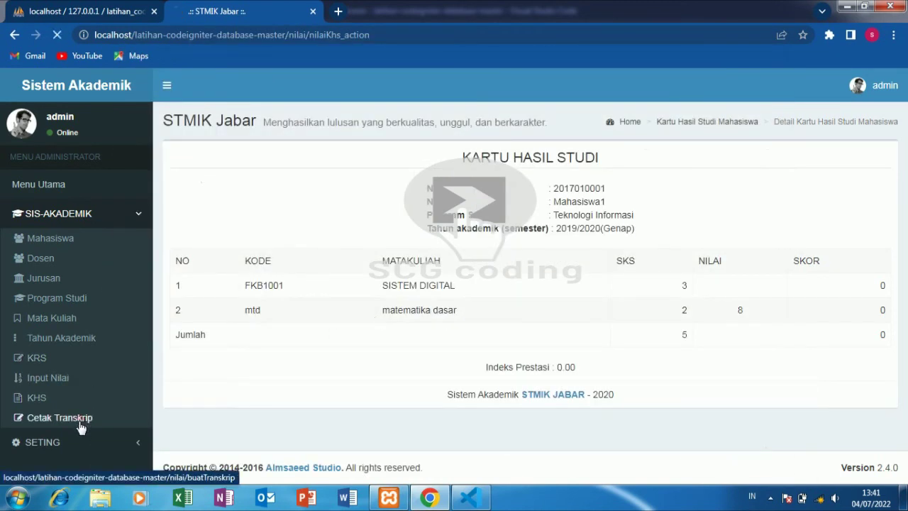
pyautogui.click(315, 197)
pyautogui.click(282, 235)
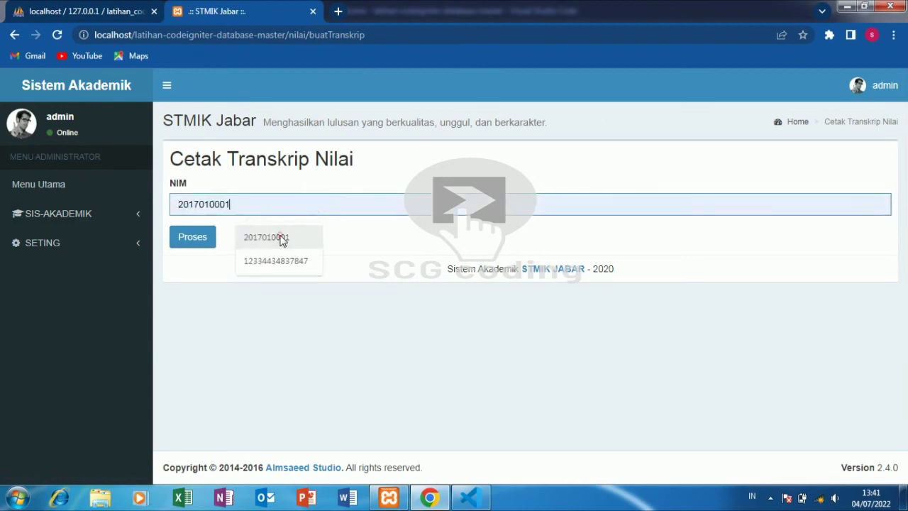
pyautogui.click(194, 239)
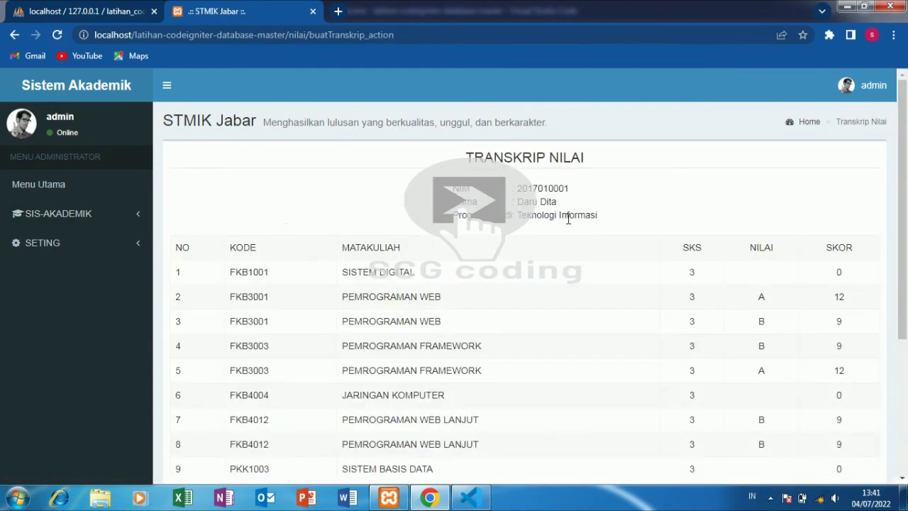
pyautogui.scroll(-5, 878, 352)
pyautogui.scroll(1, 906, 248)
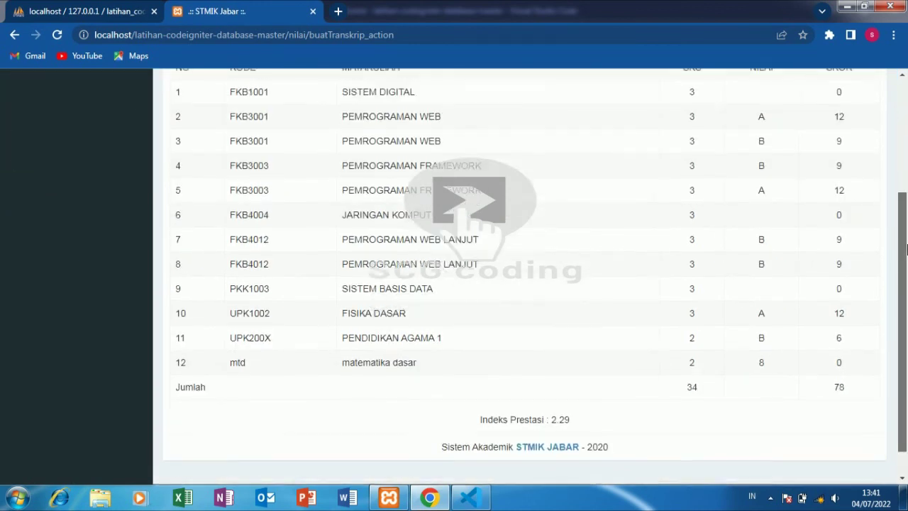
pyautogui.scroll(5, 906, 248)
pyautogui.scroll(-5, 886, 263)
pyautogui.scroll(5, 907, 140)
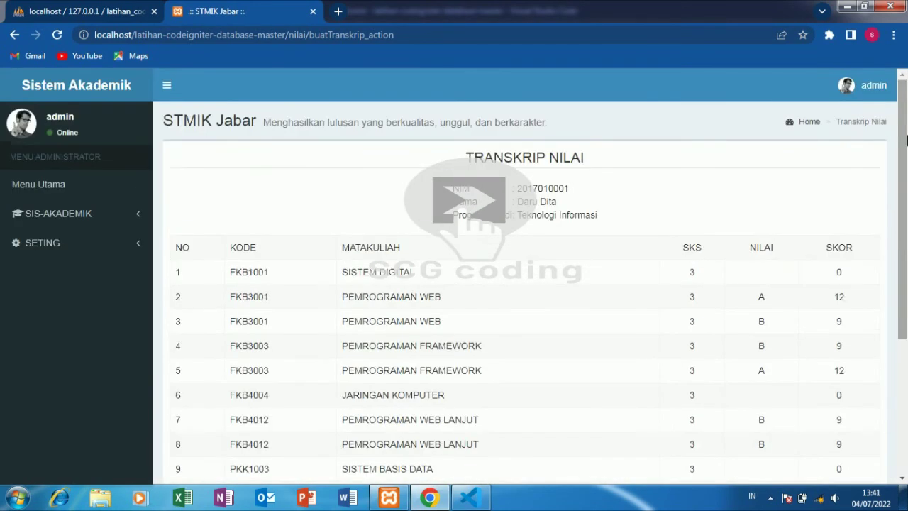
# Step: Open the form for creating a new account in the Users settings and show its Level options
pyautogui.click(120, 243)
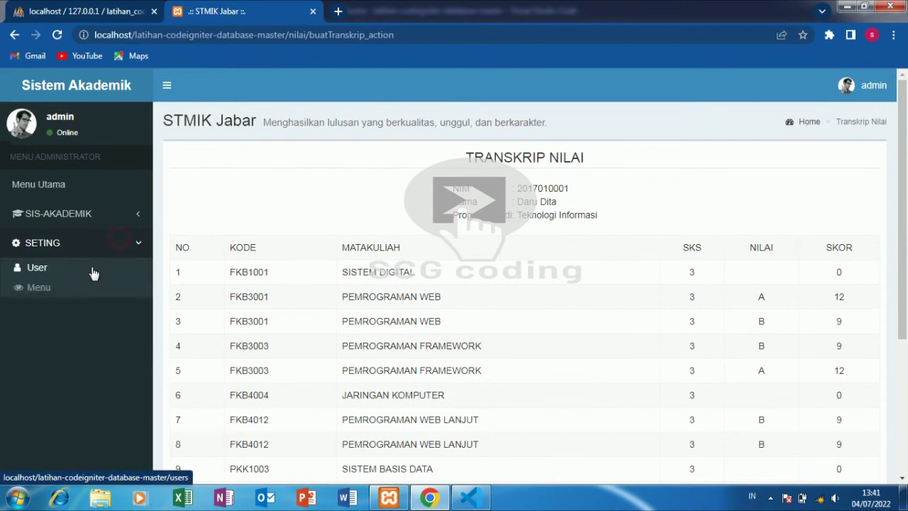
pyautogui.click(66, 273)
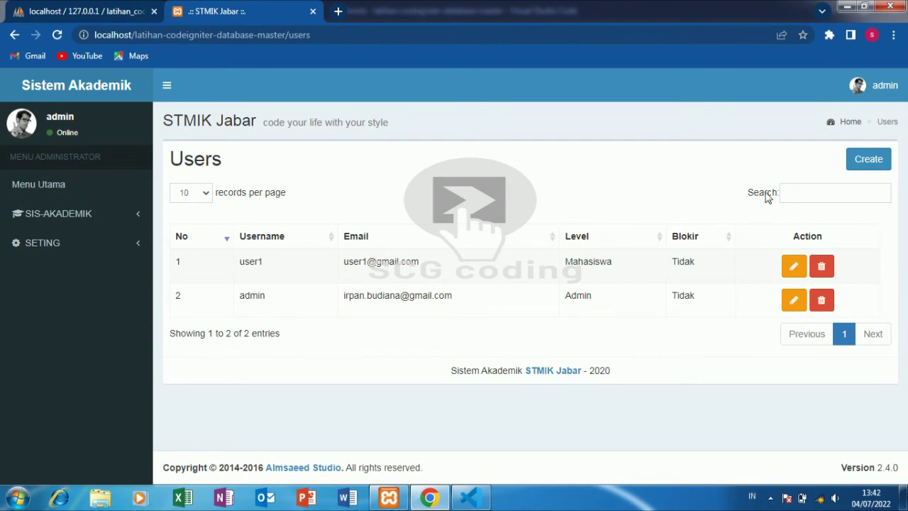
pyautogui.click(855, 166)
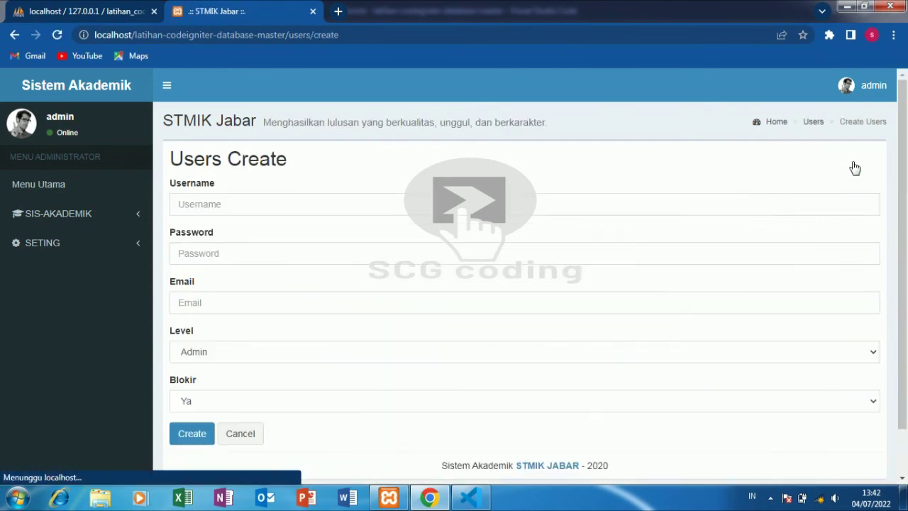
pyautogui.click(653, 347)
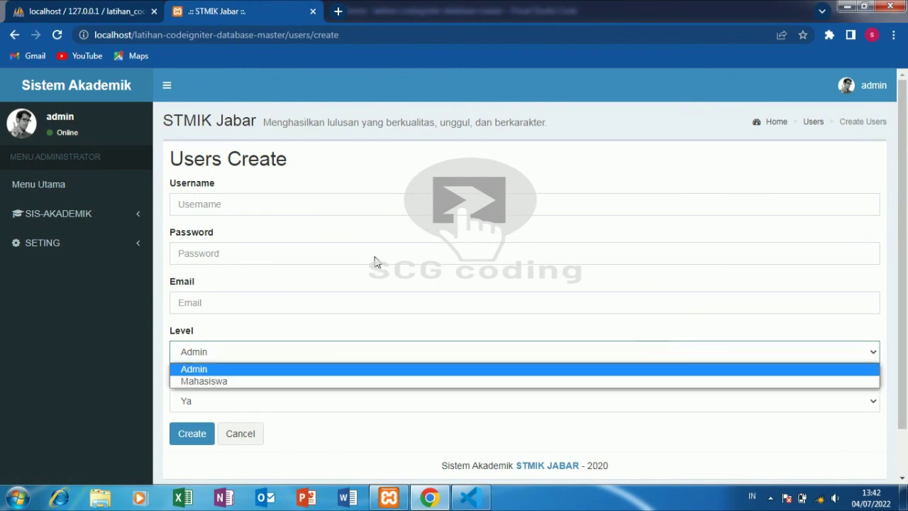
# Step: Set the new account's Username to user123
pyautogui.moveTo(172, 159); pyautogui.dragTo(211, 159)
pyautogui.rightClick(190, 160)
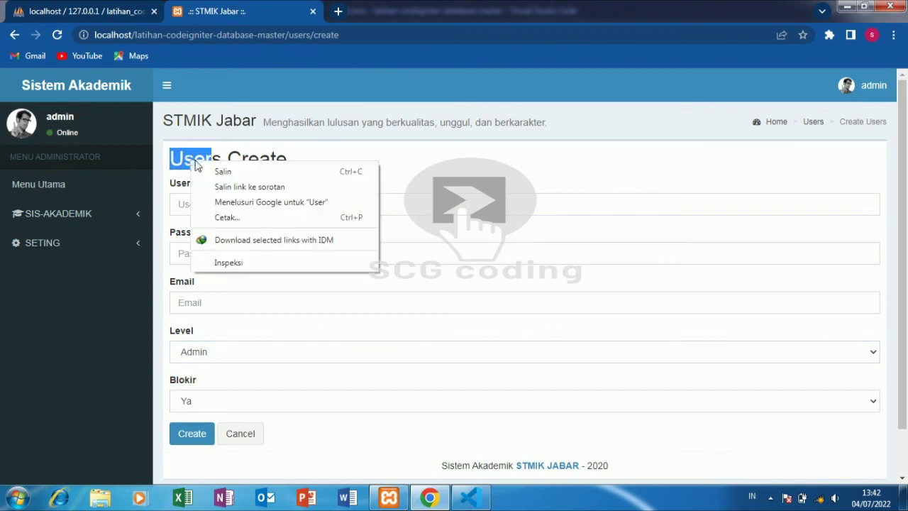
pyautogui.click(212, 173)
pyautogui.rightClick(203, 205)
pyautogui.click(239, 283)
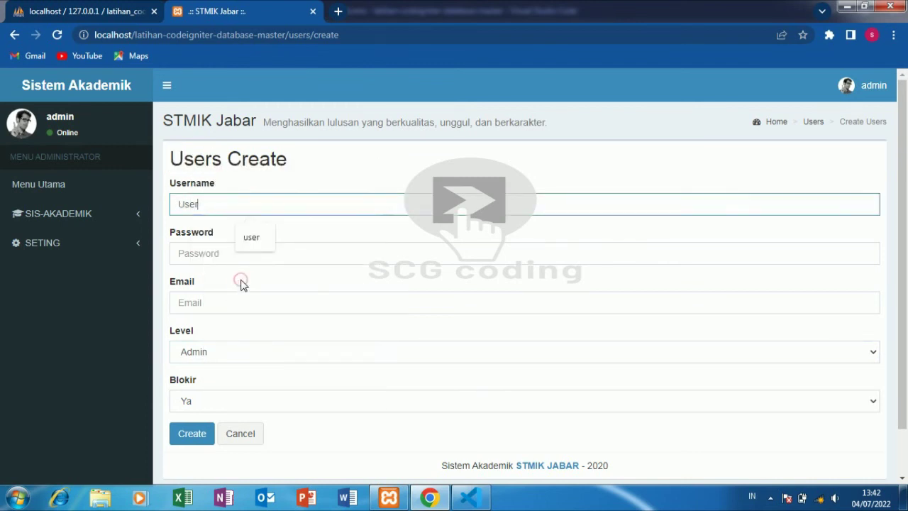
pyautogui.click(257, 239)
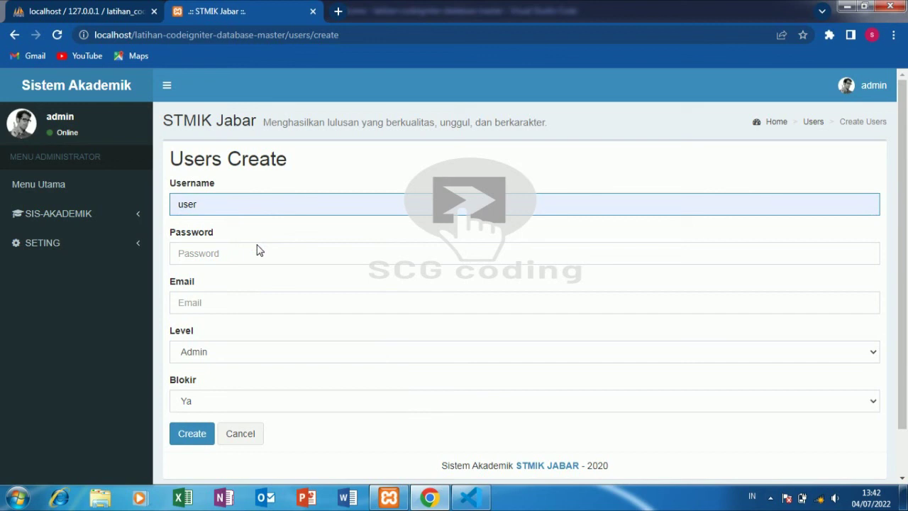
pyautogui.write('123')
# Step: Enter the new account's password and fill in its e-mail address
pyautogui.hotkey('ctrl', 'a')
pyautogui.click(257, 244)
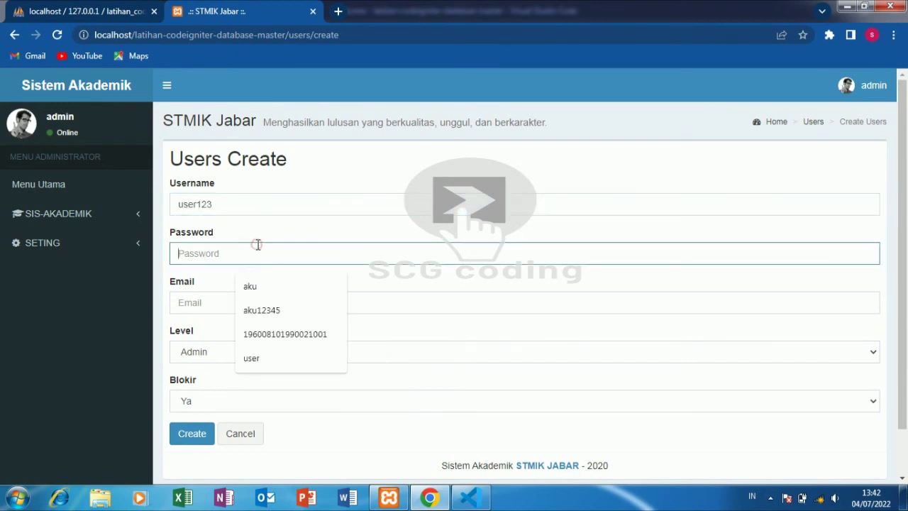
pyautogui.hotkey('ctrl', 'v')
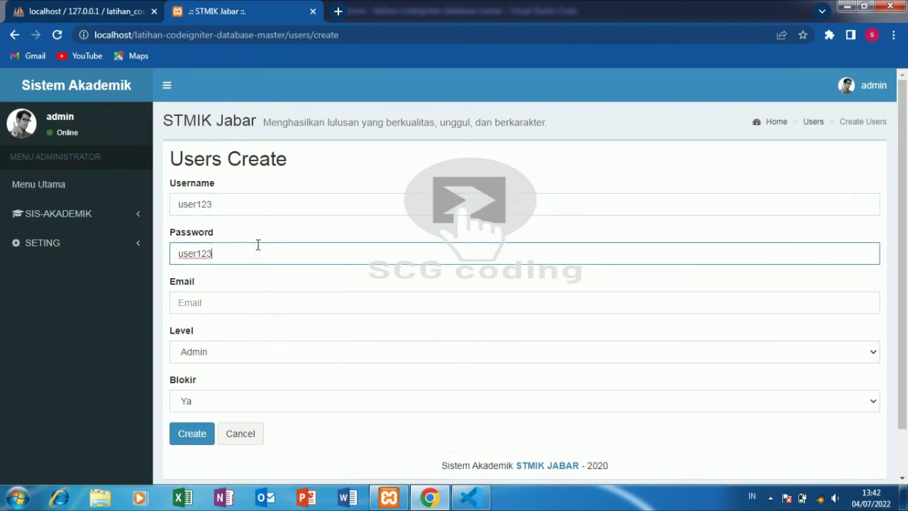
pyautogui.rightClick(243, 296)
pyautogui.click(304, 174)
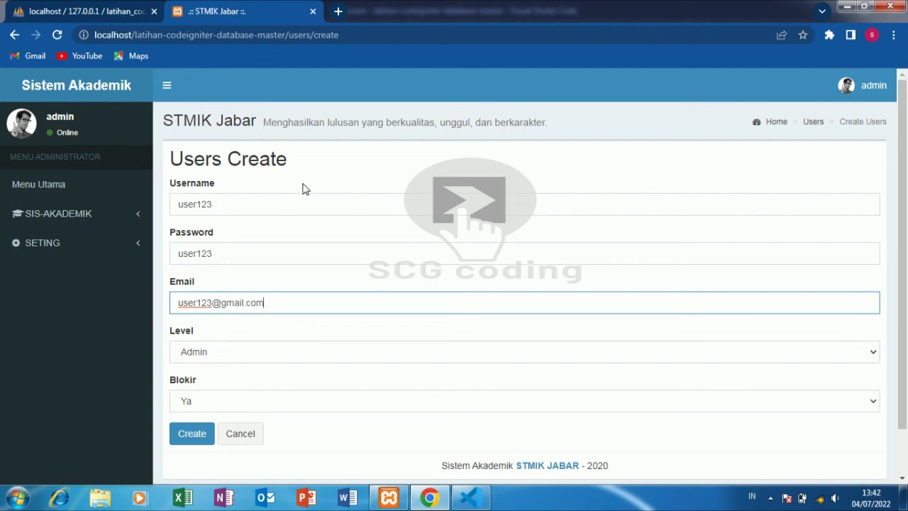
# Step: Set the new account's Level to Mahasiswa and Blokir to Tidak, and create the user
pyautogui.click(252, 351)
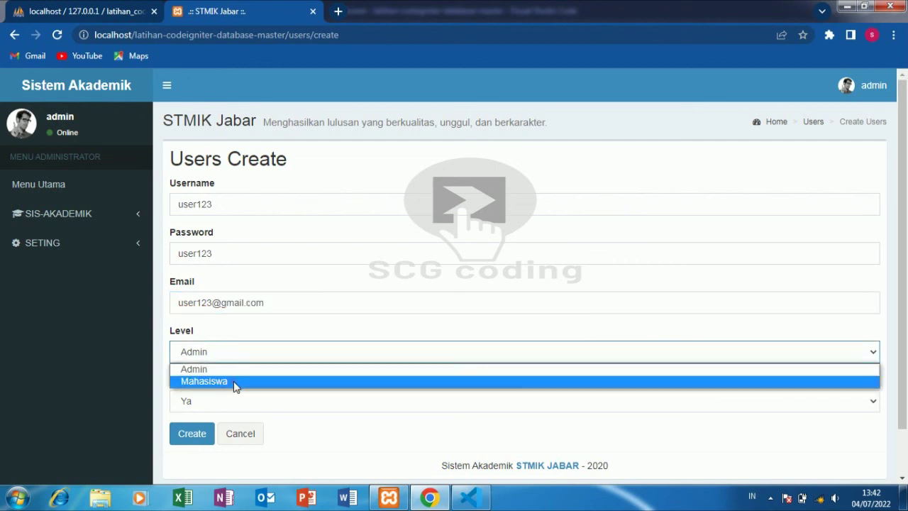
pyautogui.click(233, 381)
pyautogui.click(216, 407)
pyautogui.click(202, 428)
pyautogui.click(191, 434)
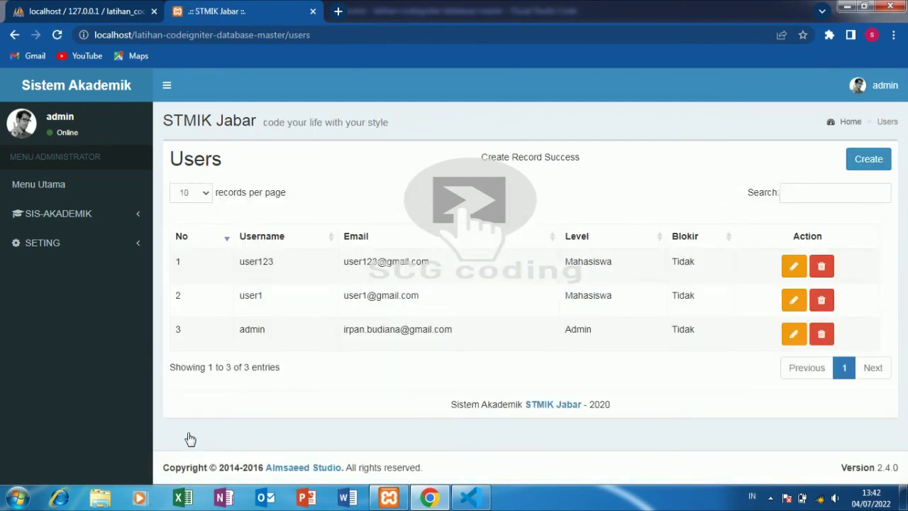
# Step: Open the Menu settings list, set it to 25 records per page and look through its entries
pyautogui.click(65, 242)
pyautogui.click(62, 293)
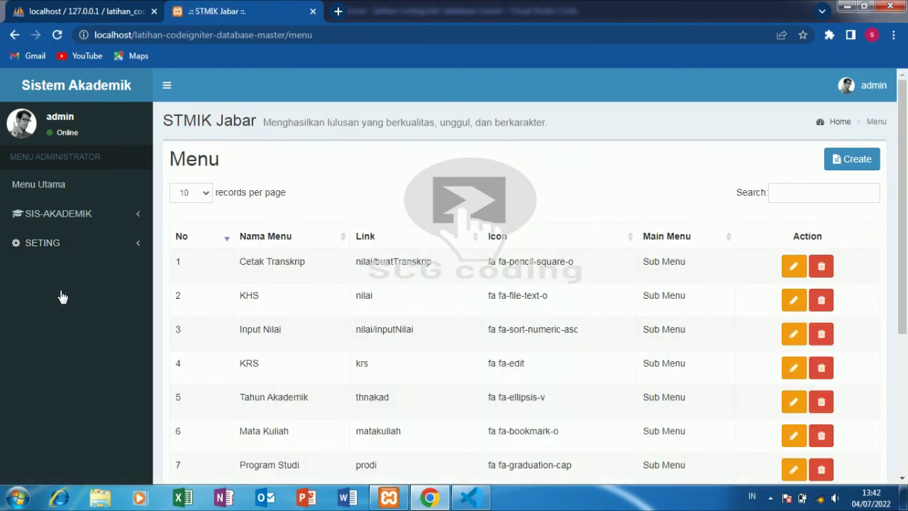
pyautogui.moveTo(904, 216); pyautogui.dragTo(902, 295)
pyautogui.scroll(2, 417, 128)
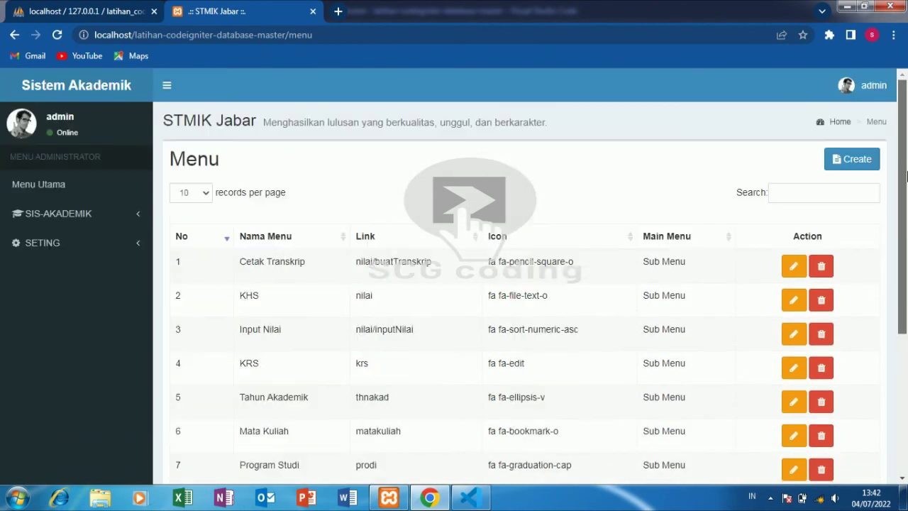
pyautogui.click(192, 195)
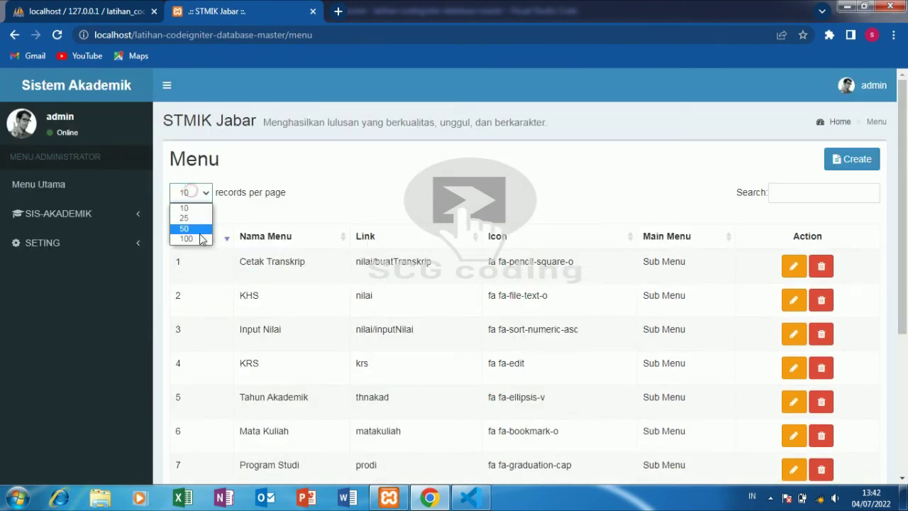
pyautogui.click(201, 221)
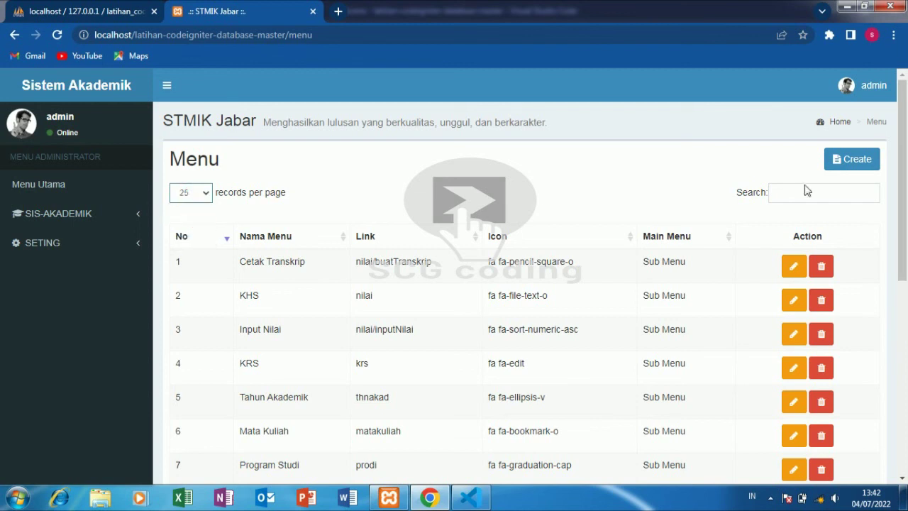
pyautogui.moveTo(905, 197); pyautogui.dragTo(905, 124)
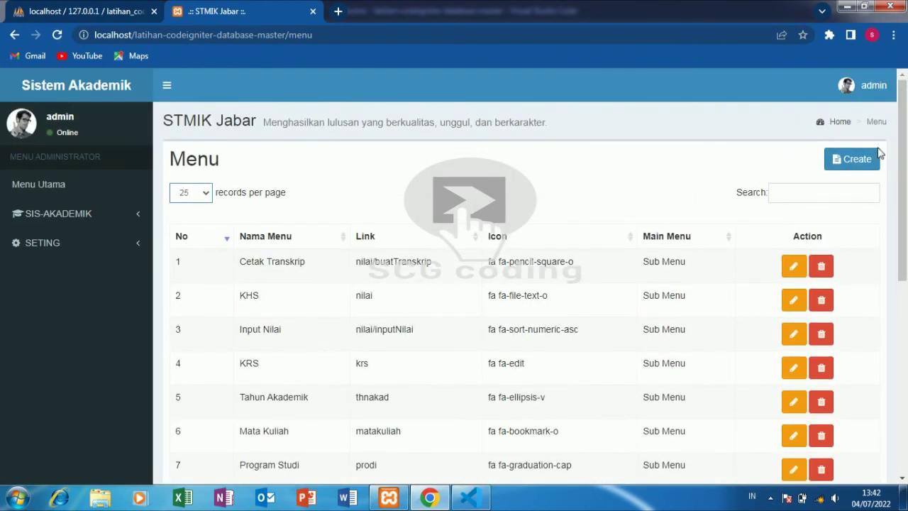
# Step: Sign out of the admin account and try to sign in as the new Mahasiswa user with the account password
pyautogui.click(875, 85)
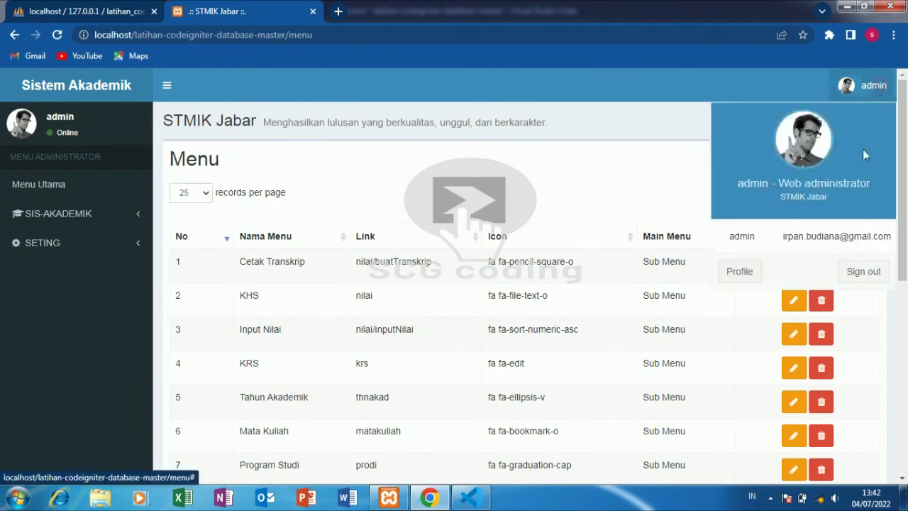
pyautogui.click(861, 272)
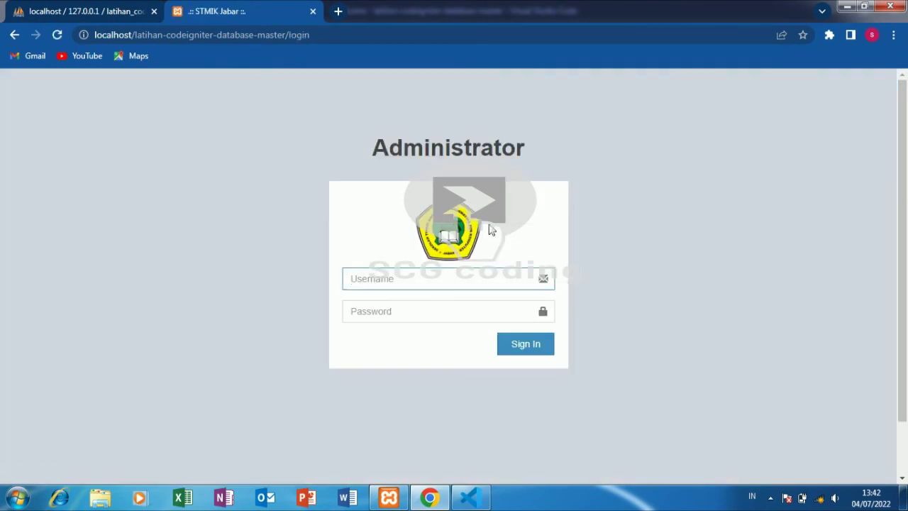
pyautogui.rightClick(409, 278)
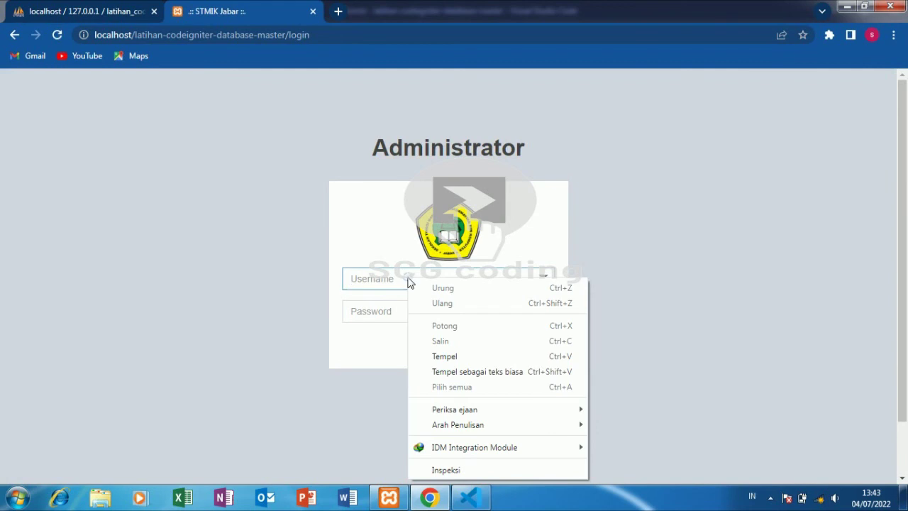
pyautogui.click(444, 354)
pyautogui.rightClick(379, 307)
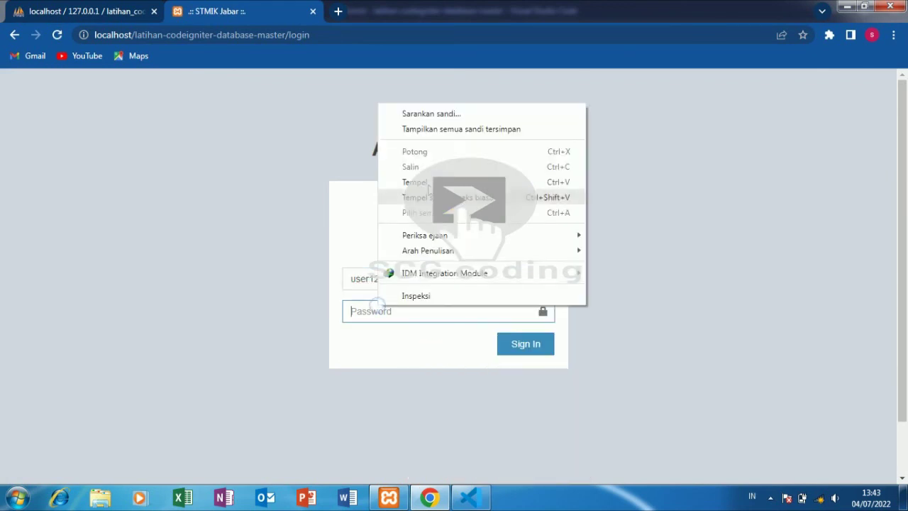
pyautogui.click(426, 182)
pyautogui.click(537, 353)
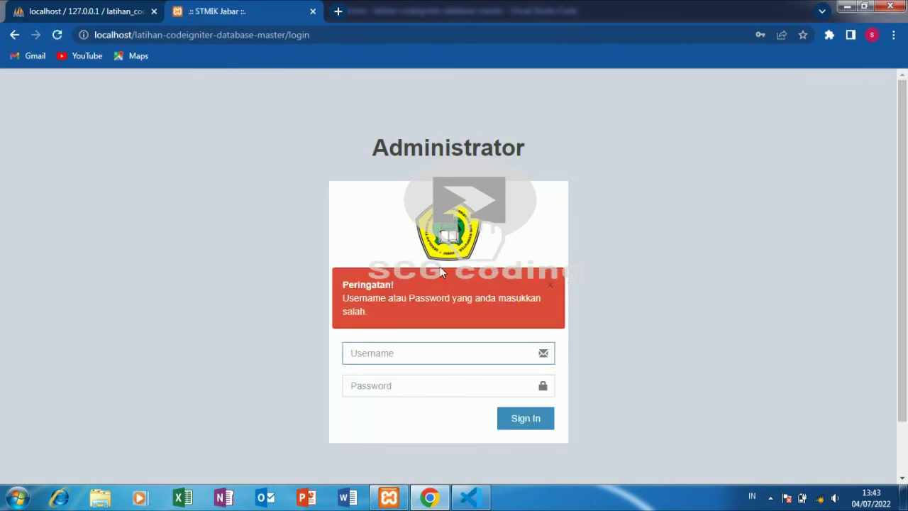
# Step: Switch to phpMyAdmin, reload the users table of latihan_codeigniter and copy the newly created user's username
pyautogui.click(32, 7)
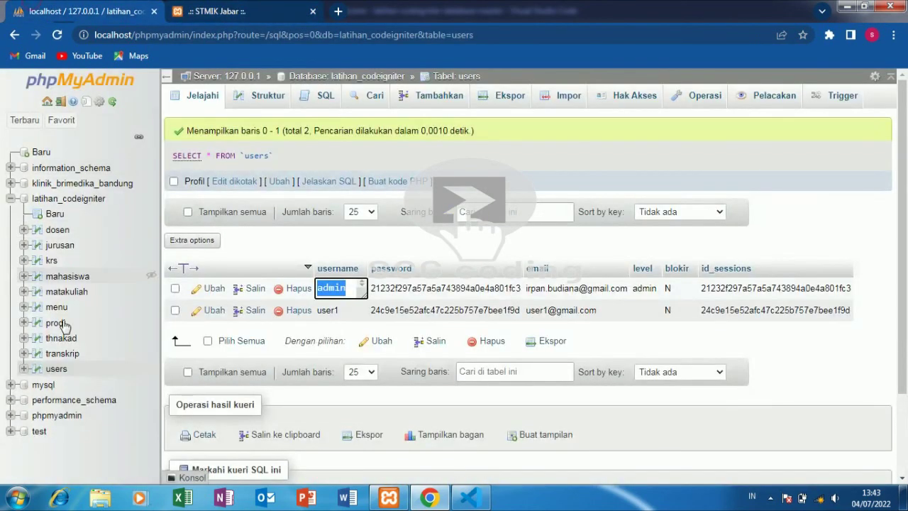
pyautogui.click(66, 279)
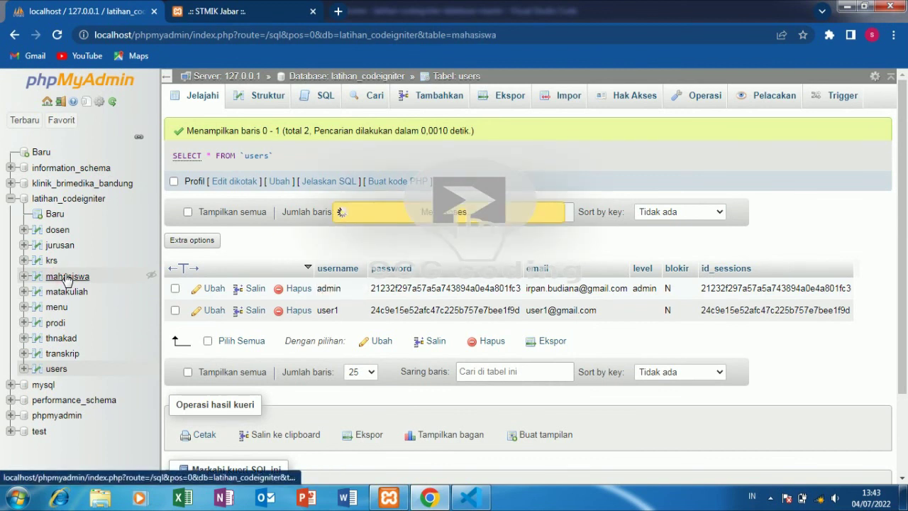
pyautogui.click(52, 370)
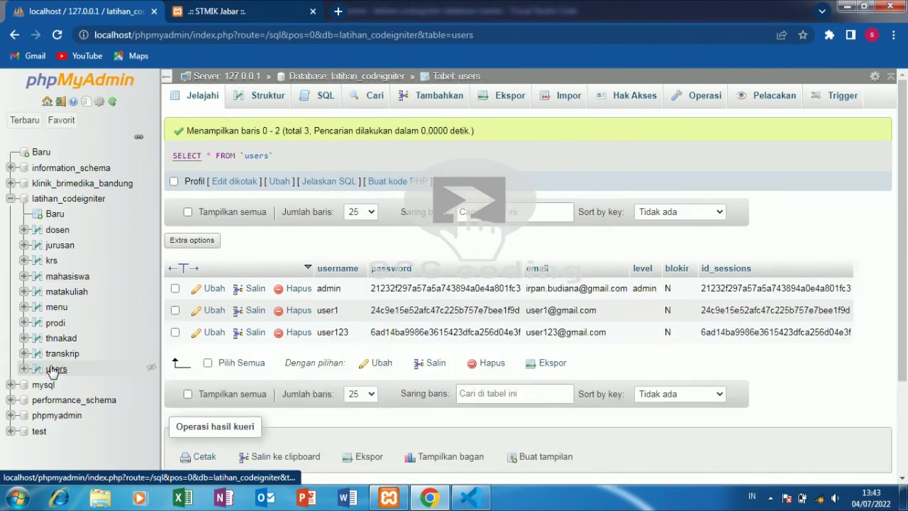
pyautogui.doubleClick(325, 332)
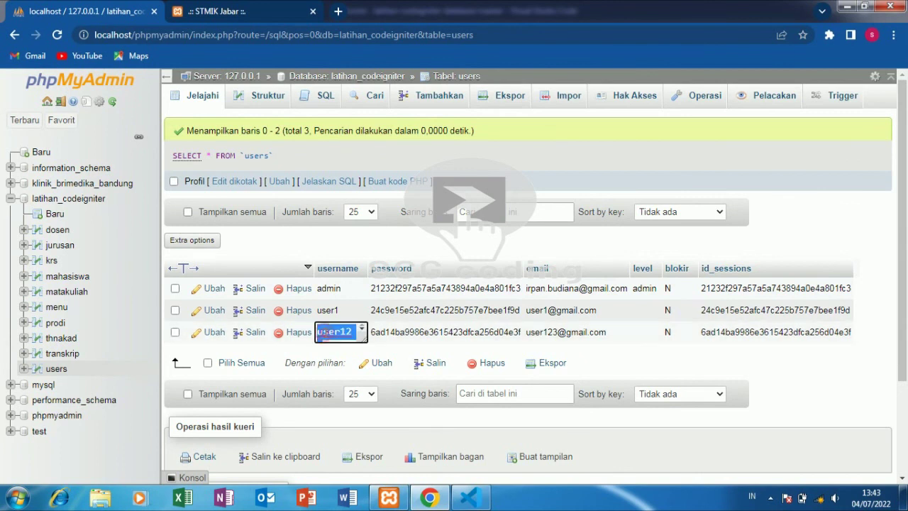
pyautogui.rightClick(323, 333)
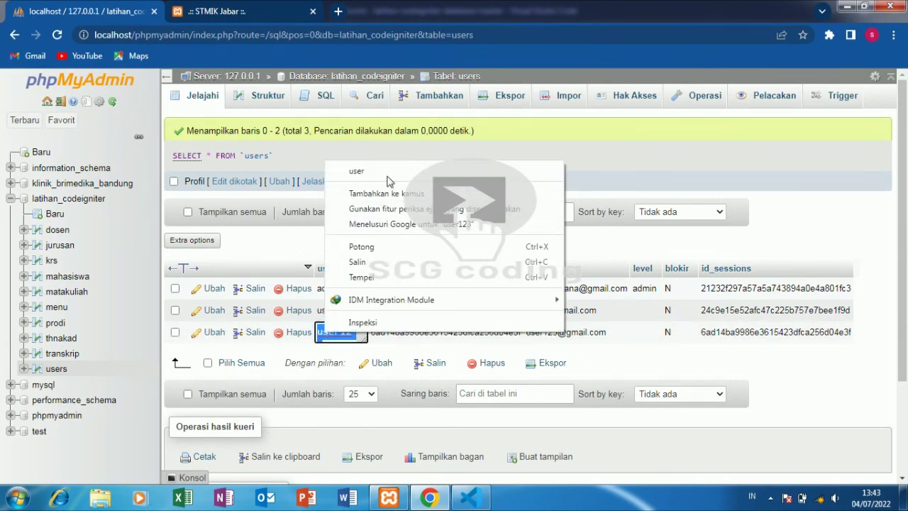
pyautogui.click(362, 262)
# Step: Return to the STMIK Jabar login page and try to sign in with the copied username and the account password
pyautogui.click(218, 9)
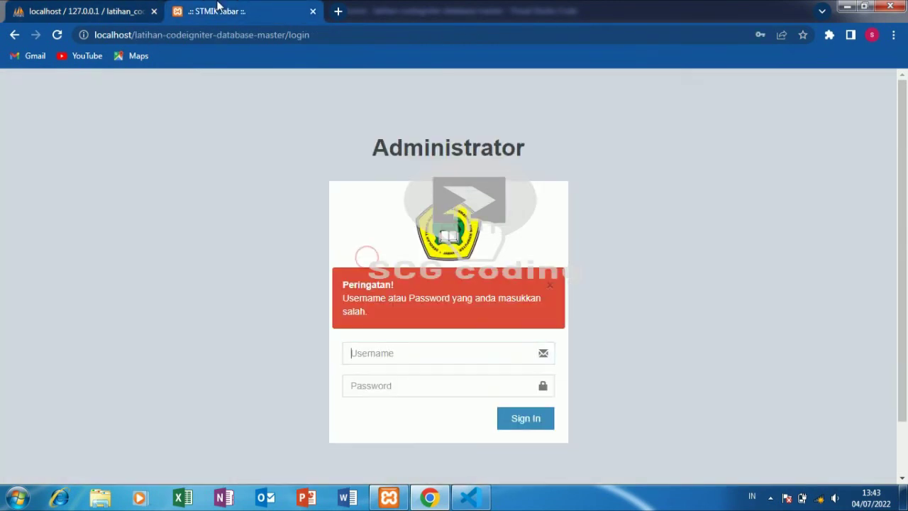
pyautogui.hotkey('ctrl', 'v')
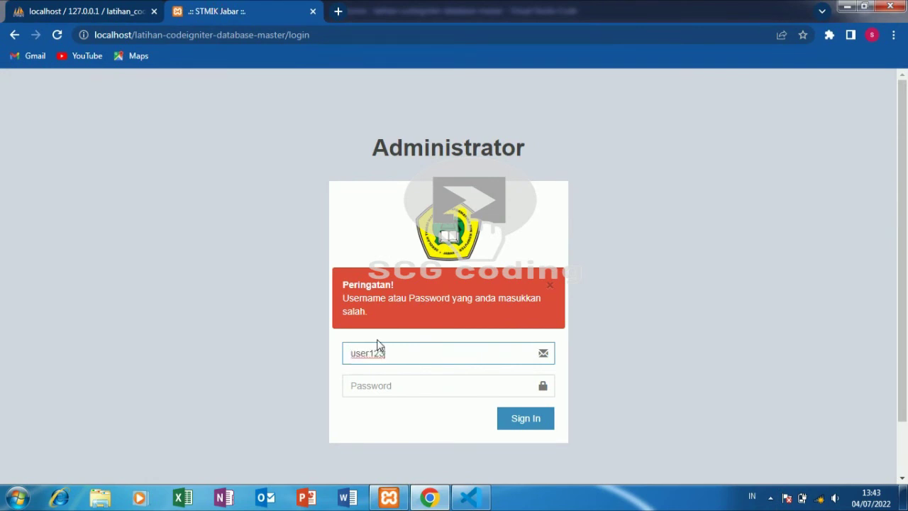
pyautogui.click(384, 386)
pyautogui.hotkey('ctrl', 'v')
pyautogui.press('Return')
# Step: Dismiss the login warning and reload the login page
pyautogui.click(553, 286)
pyautogui.click(361, 37)
pyautogui.press('Return')
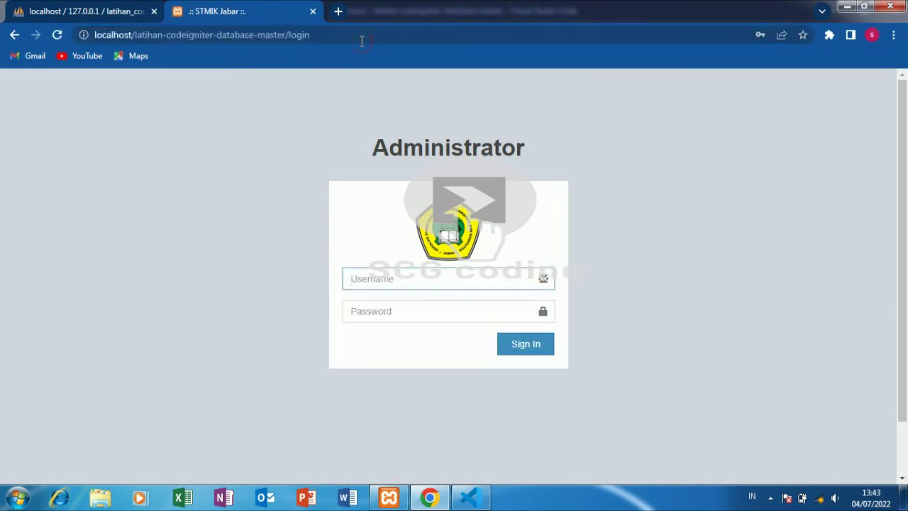